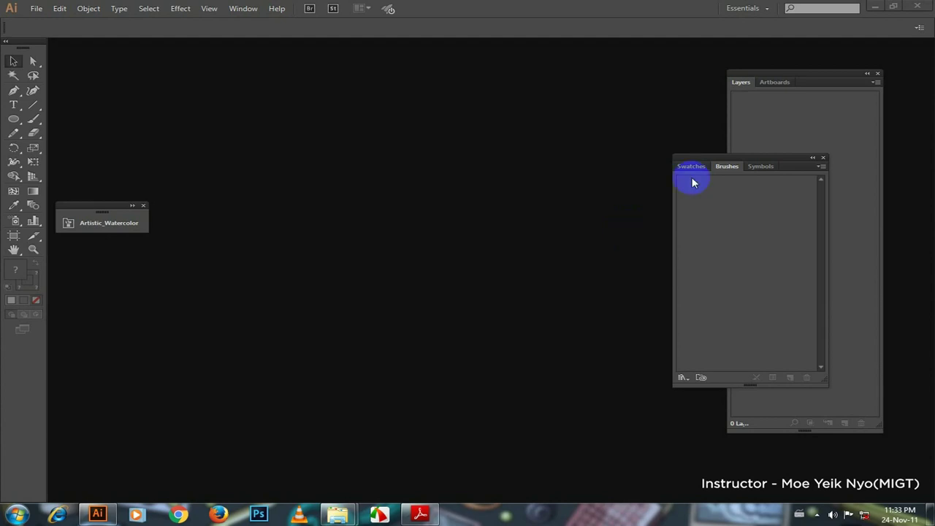
Step: Close the Artistic_Watercolor library and the Swatches/Brushes group, and float the Tools panel
left_click_drag(720, 155, 250, 88)
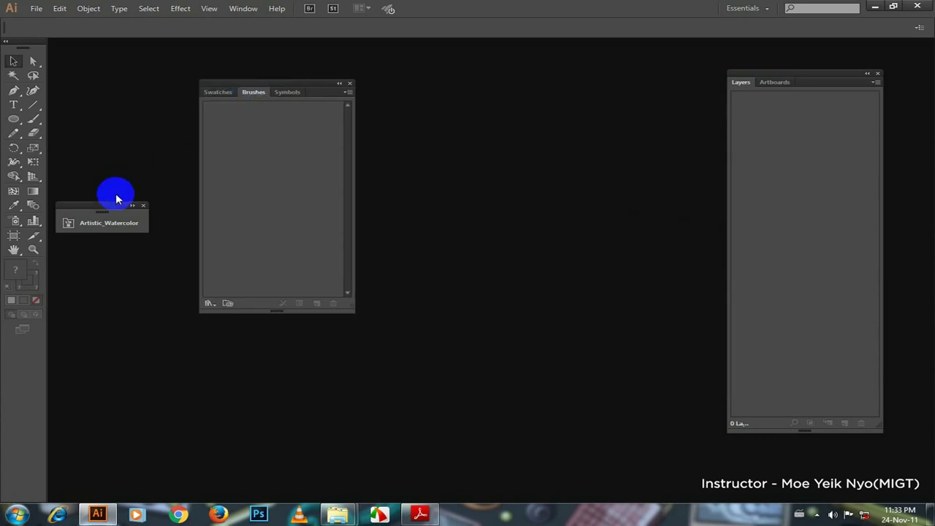
left_click(143, 205)
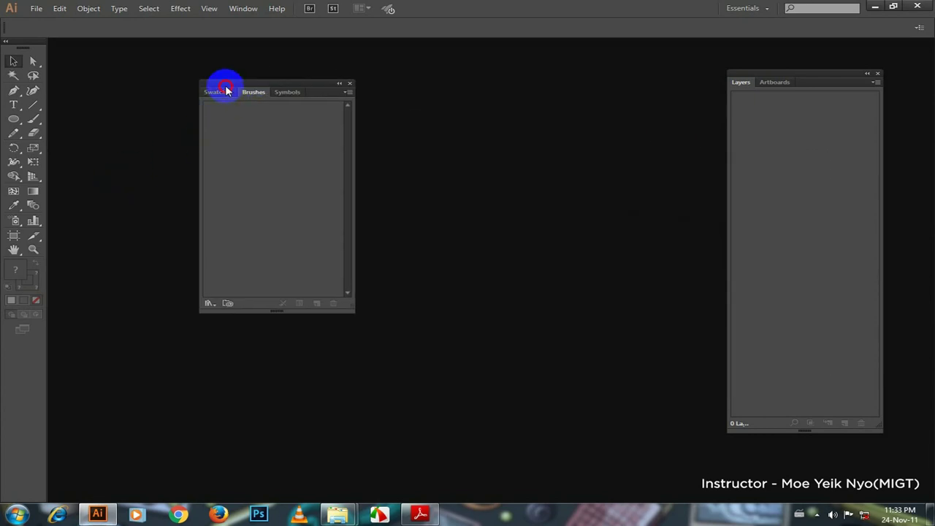
left_click_drag(227, 90, 114, 70)
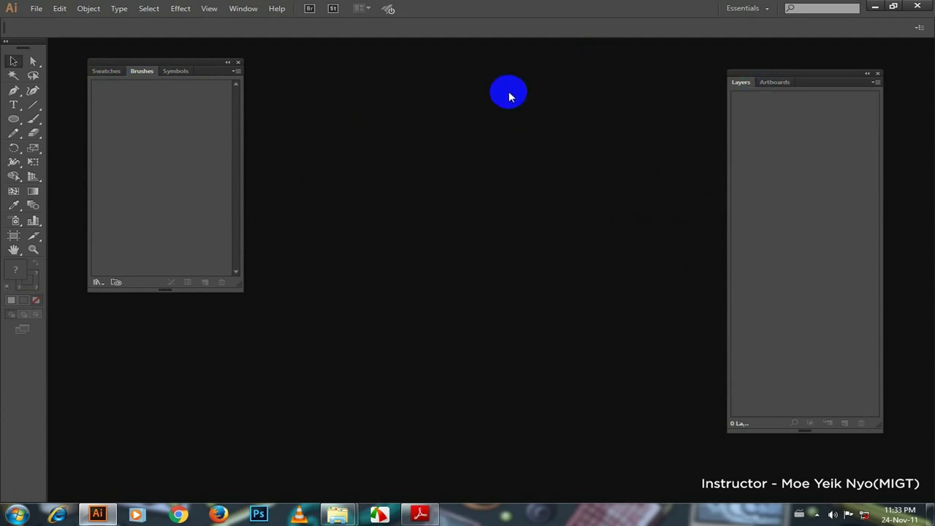
left_click(239, 62)
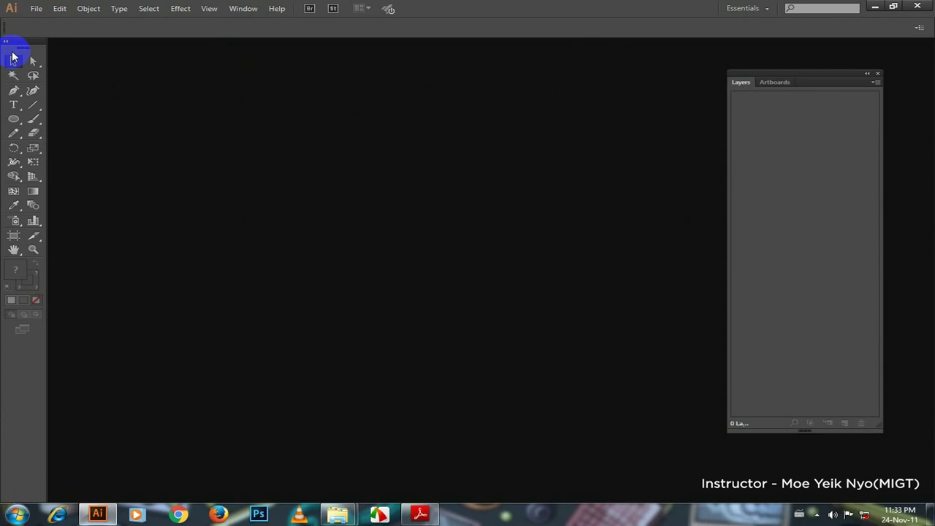
left_click_drag(13, 57, 40, 77)
left_click_drag(744, 78, 752, 63)
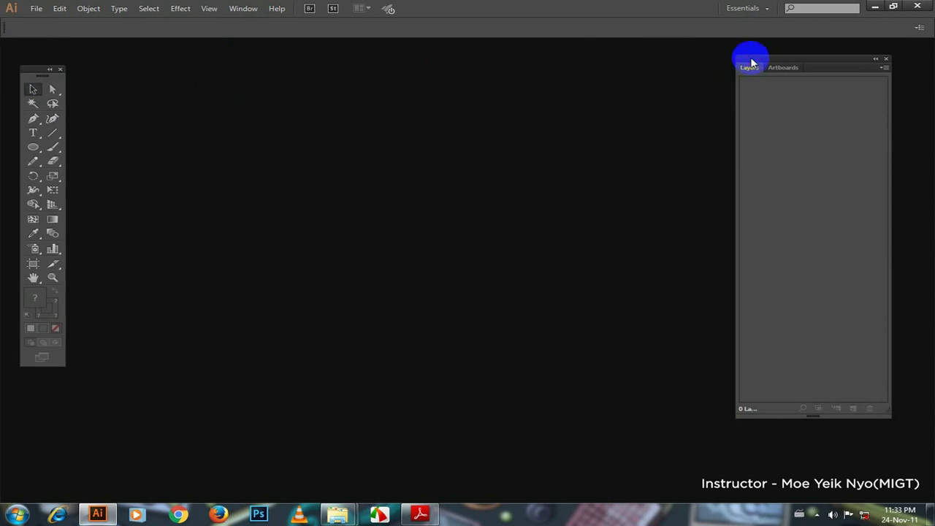
Step: Create a new blank A4 document in landscape orientation
key("ctrl+n")
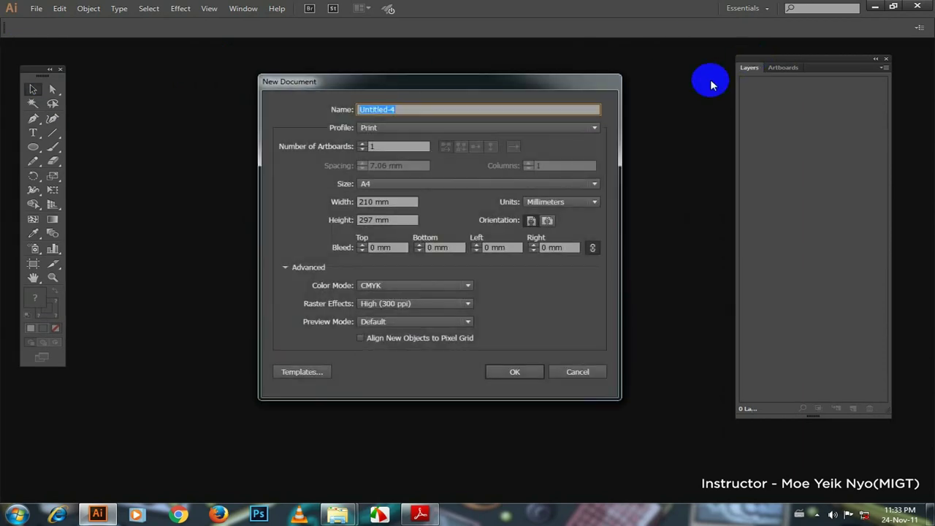
left_click(547, 220)
left_click(511, 372)
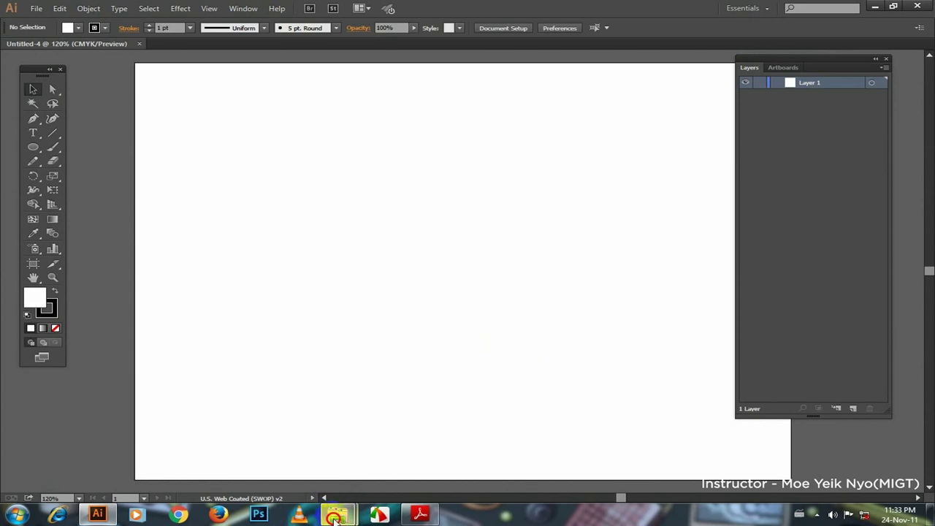
mouse_move(337, 515)
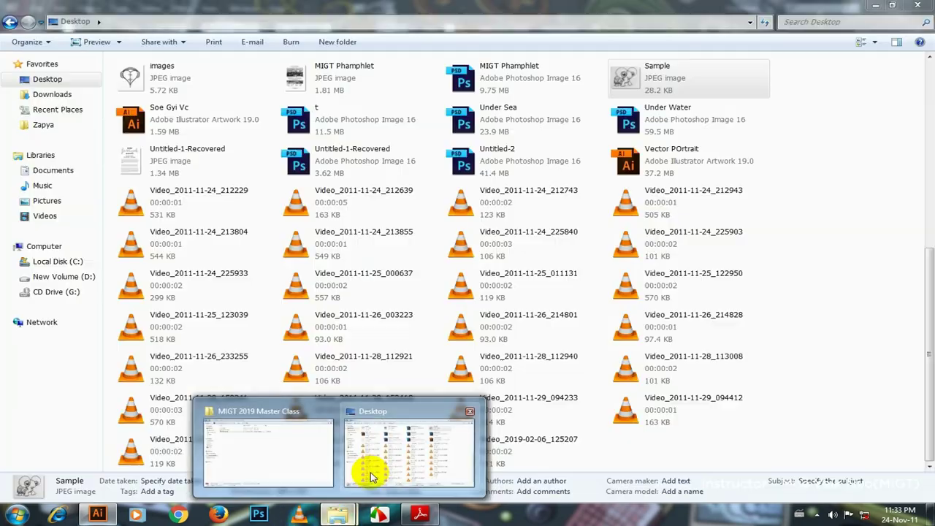
Step: Place Sample.jpg on the artboard and enlarge it to about 186 × 155 mm, centred
left_click(370, 477)
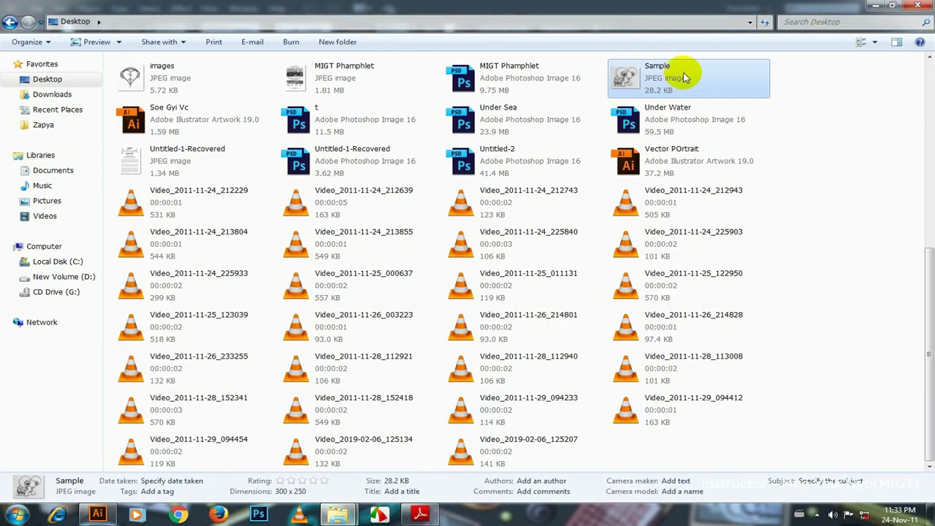
mouse_move(685, 75)
left_mouse_down()
mouse_move(367, 334)
mouse_move(488, 248)
left_mouse_up()
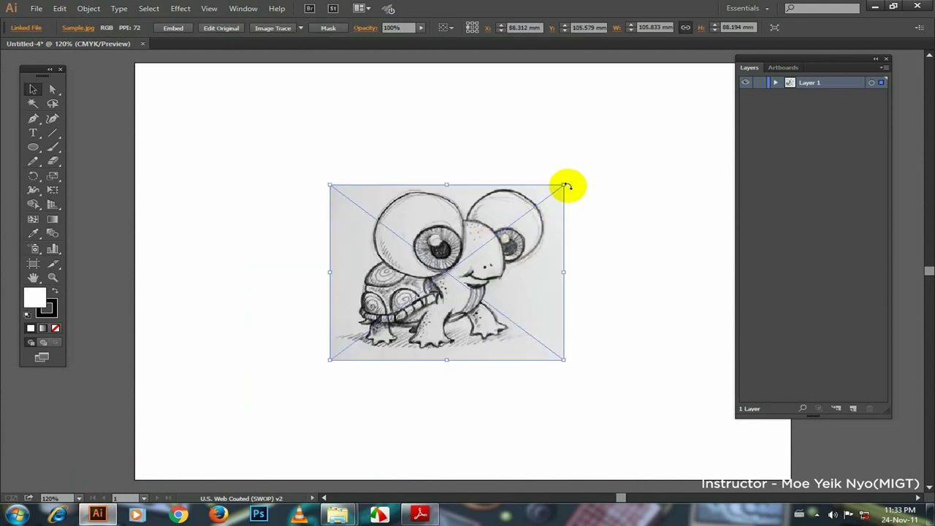
left_click_drag(562, 185, 720, 79)
left_click_drag(528, 244, 474, 314)
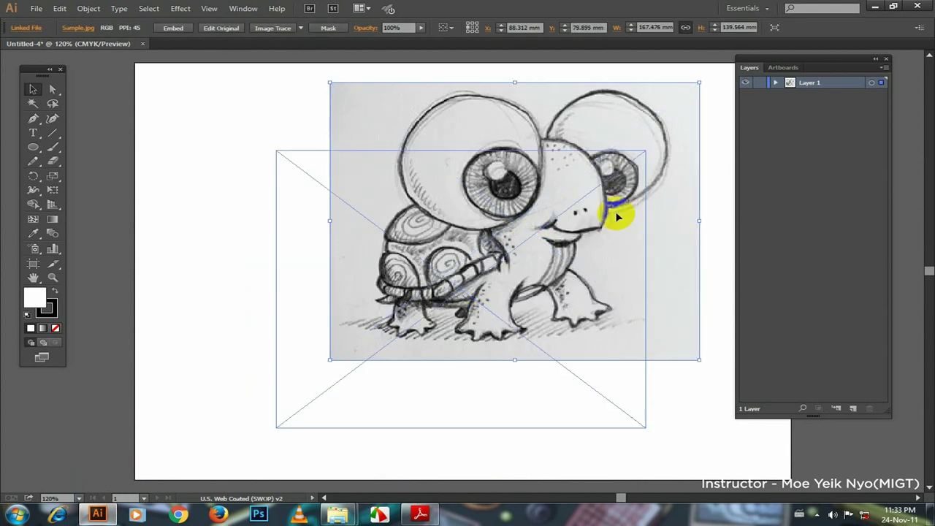
mouse_move(672, 150)
left_mouse_down()
mouse_move(646, 152)
mouse_move(690, 119)
left_mouse_up()
left_click_drag(563, 237, 526, 240)
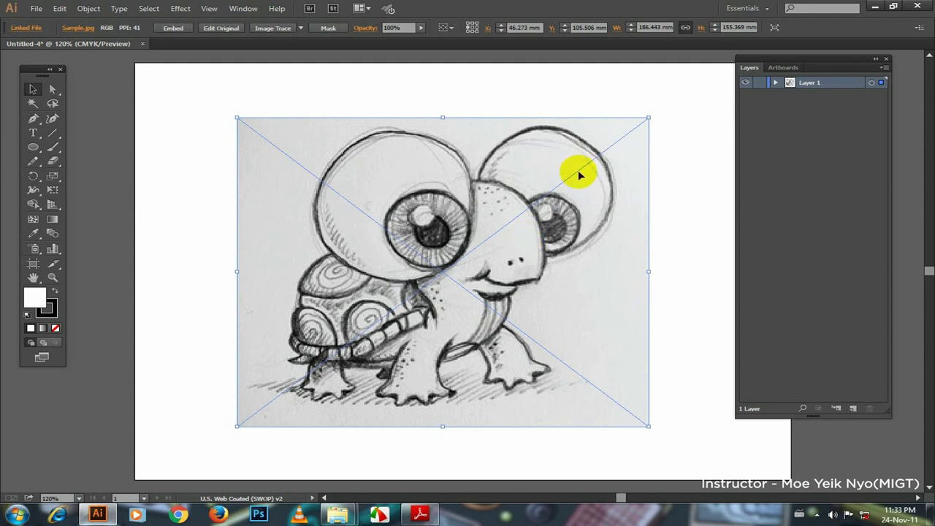
Step: Lock Layer 1, add Layer 2 above it, and zoom to 200% on the turtle's head
left_click(759, 84)
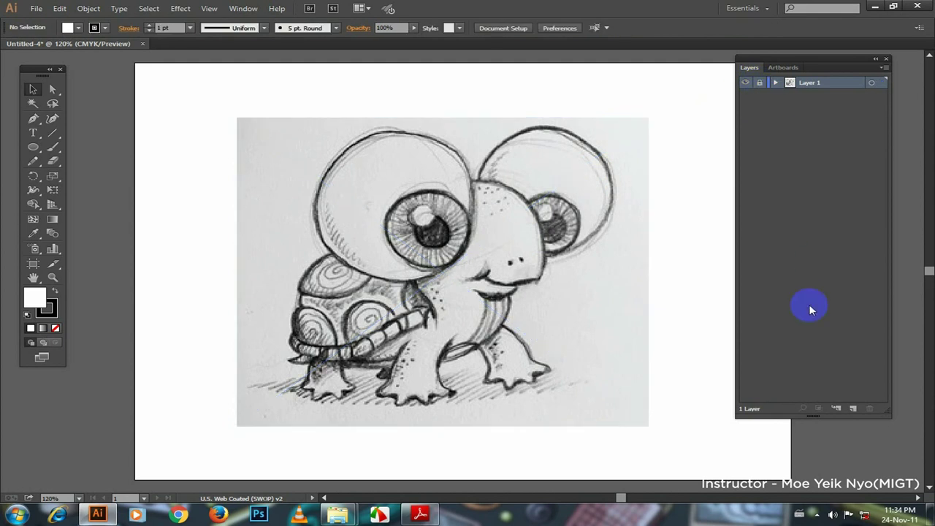
left_click(853, 409)
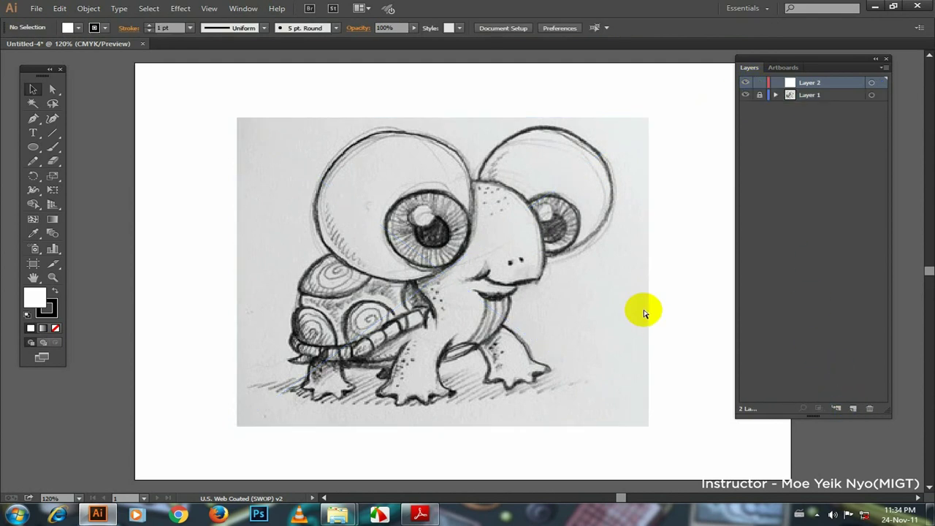
key("ctrl+=")
key("ctrl+=")
left_click_drag(508, 240, 481, 274)
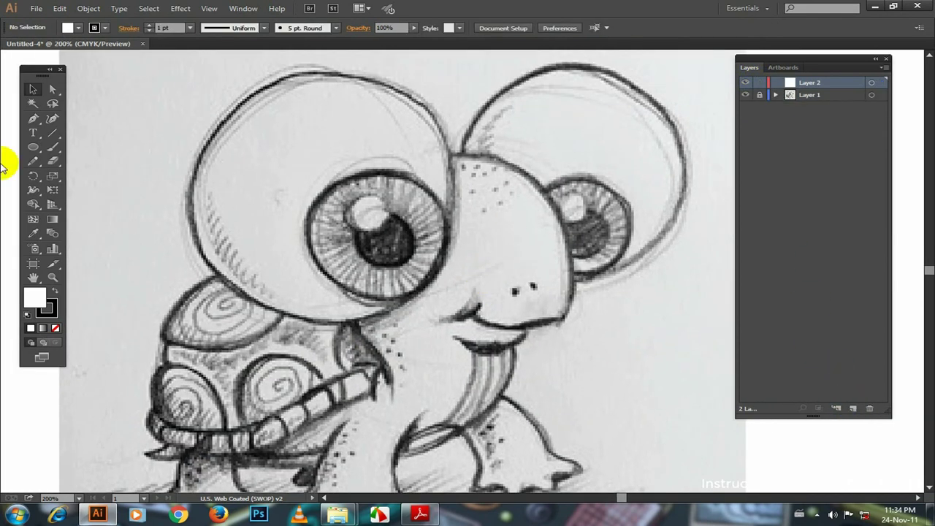
Step: Select the Pen tool with fill set to None and stroke set to CMYK Cyan
left_click(34, 119)
left_click(71, 34)
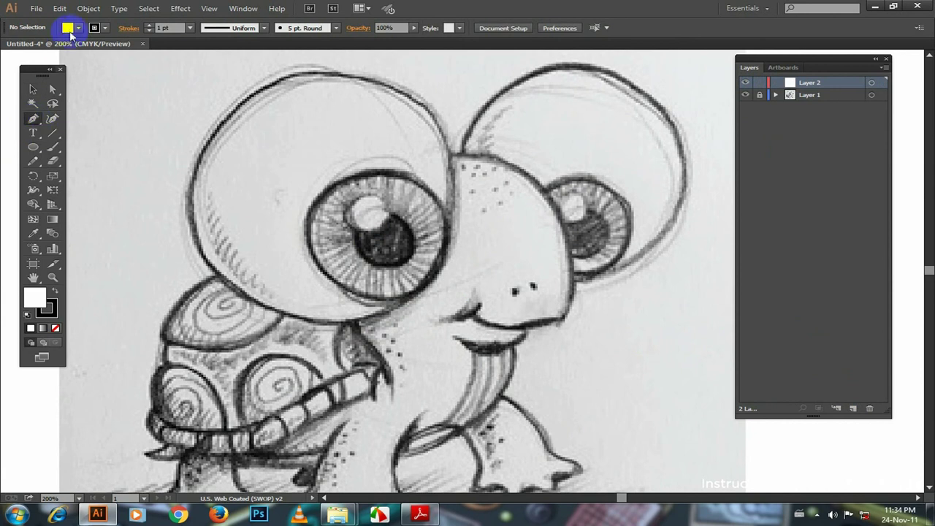
left_click(68, 27)
left_click(9, 47)
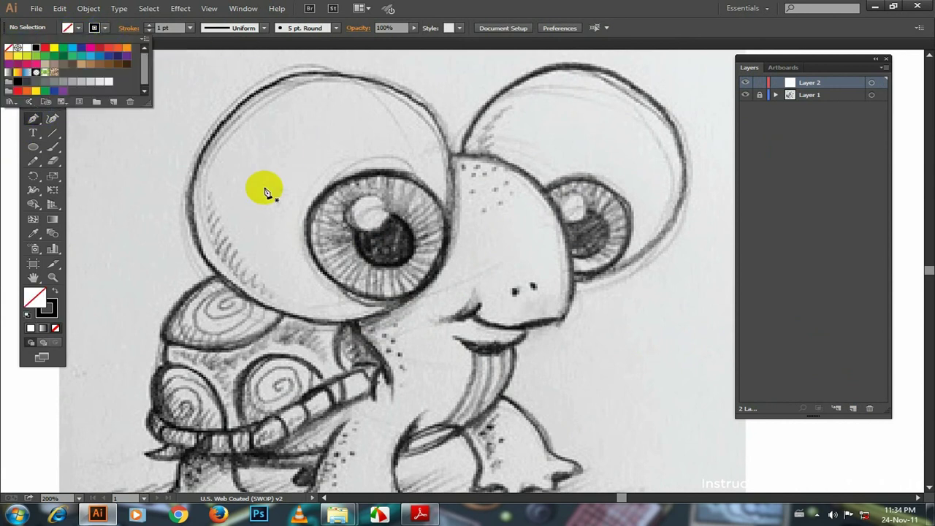
left_click(371, 264)
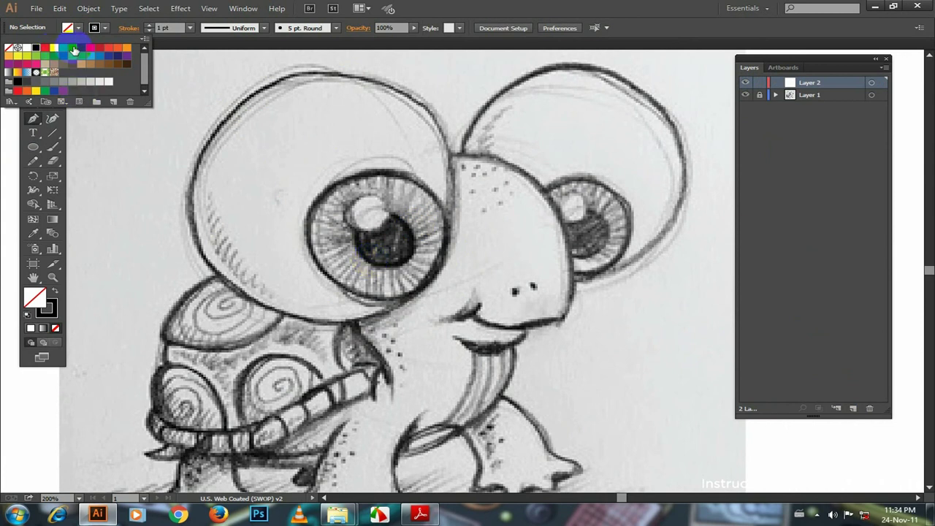
left_click(74, 49)
left_click(199, 64)
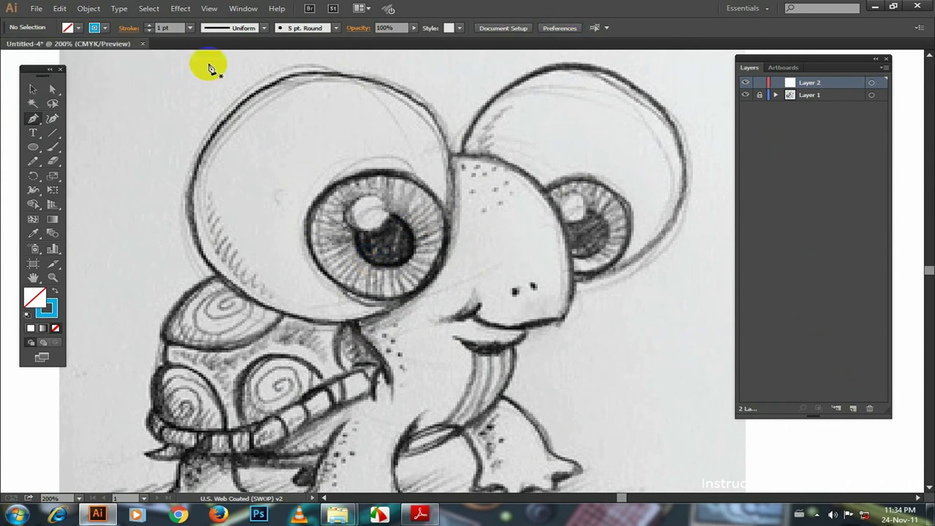
Step: Place the eye outline's starting anchor on the lower edge of the left eye
left_click(308, 228)
key("ctrl+plus")
key("ctrl+minus")
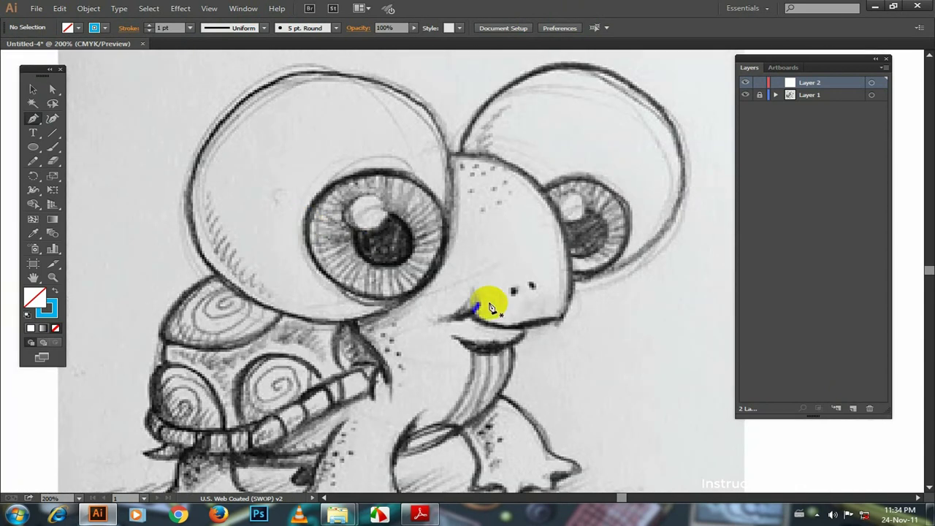
left_click(436, 276)
left_click(430, 278)
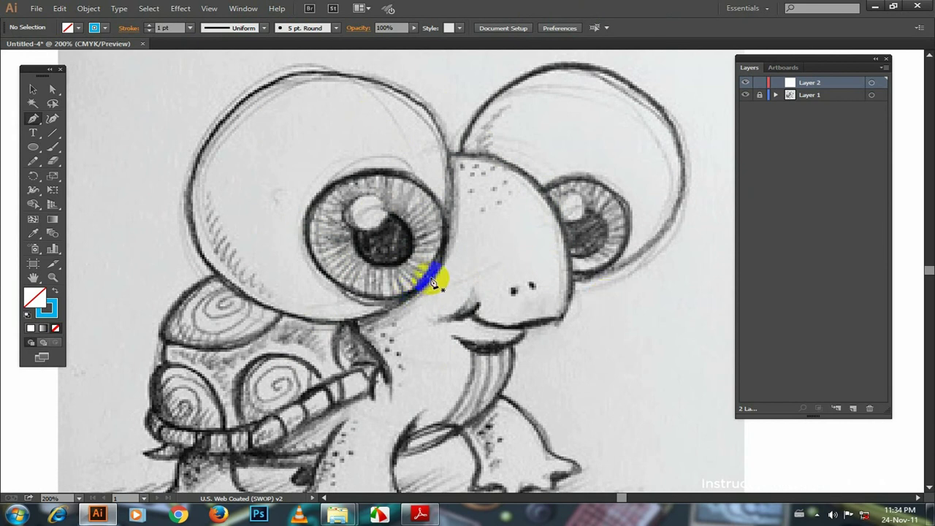
left_click(467, 313, "ctrl")
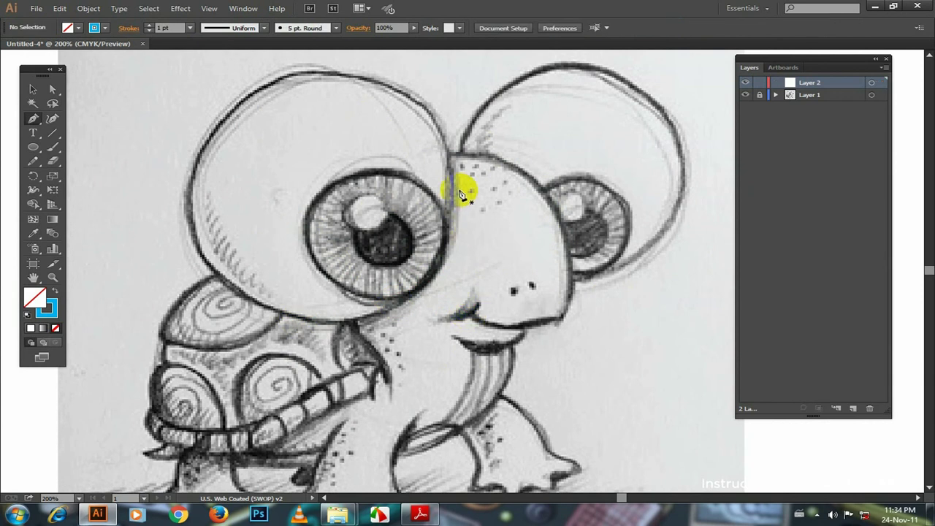
left_click(436, 273)
left_click(438, 274, "ctrl")
Step: Draw curved anchors around the left eye's rim and close the outline
left_click_drag(436, 270, 422, 295)
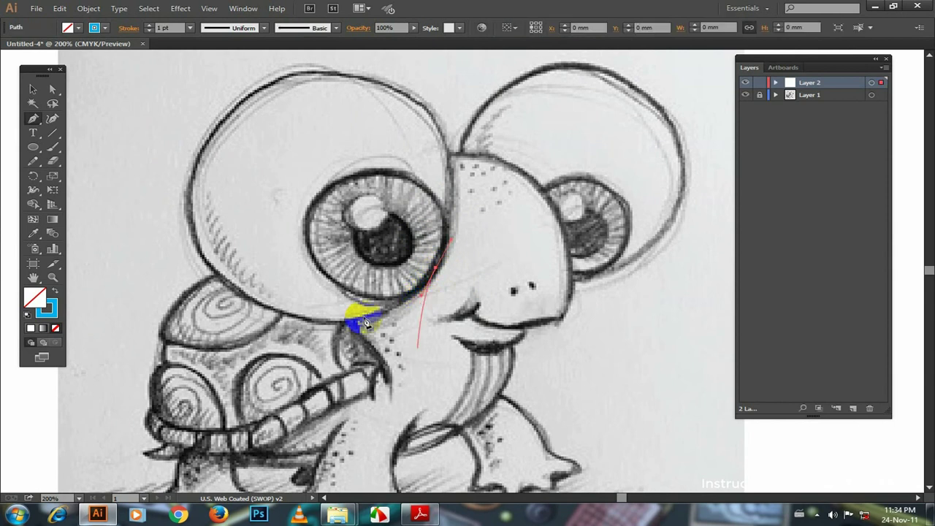
mouse_move(237, 290)
left_mouse_down()
mouse_move(141, 237)
mouse_move(168, 247)
left_mouse_up()
left_click(212, 141)
left_click_drag(212, 142, 237, 93)
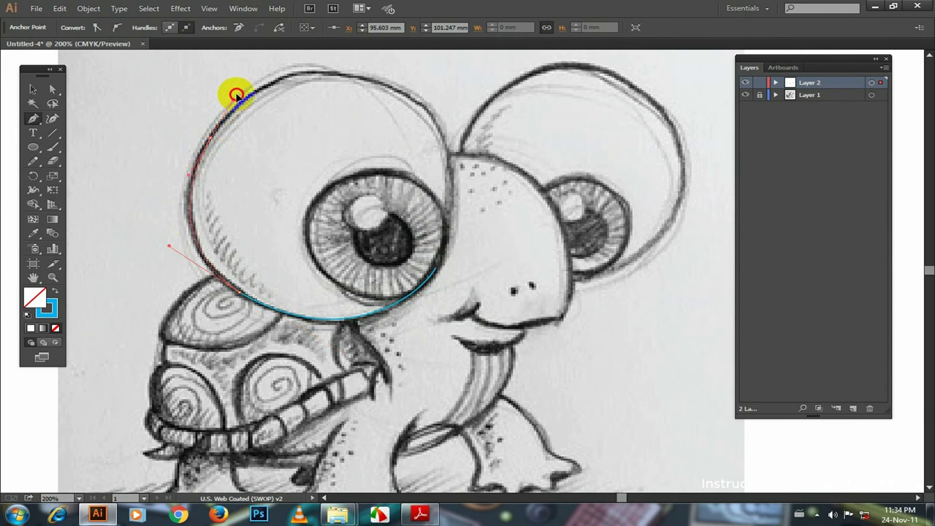
left_click_drag(399, 92, 464, 123)
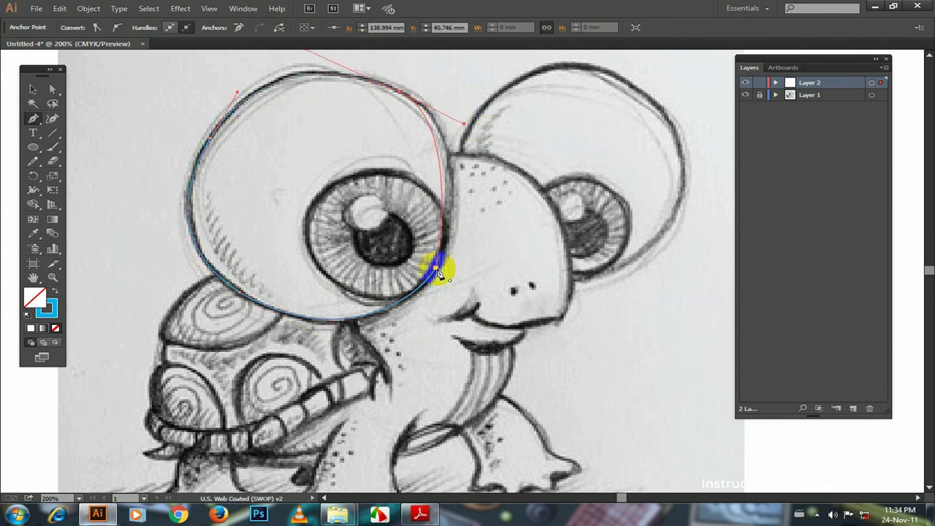
left_click_drag(439, 268, 417, 324)
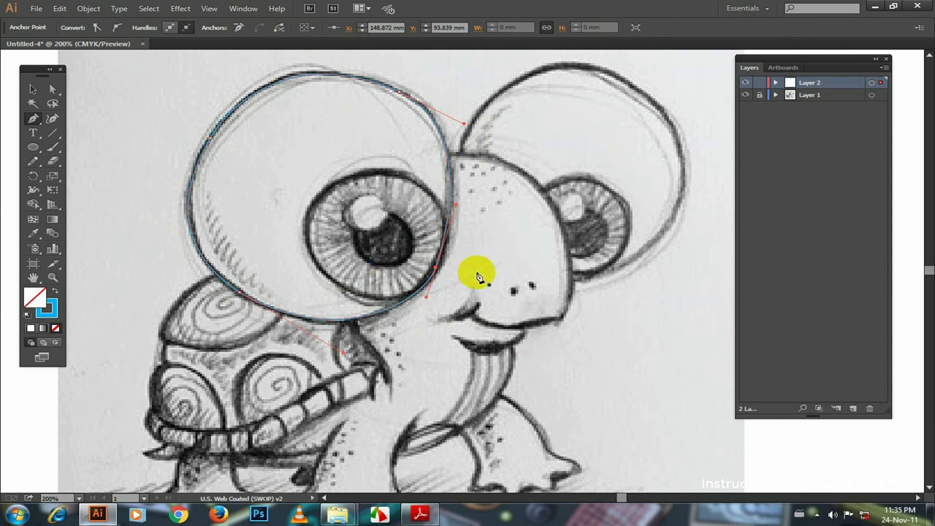
Step: Reshape the outline's right side to fit the eye, then deselect it
key("ctrl")
scroll(476, 275, "up", 1)
left_click_drag(432, 206, 442, 205)
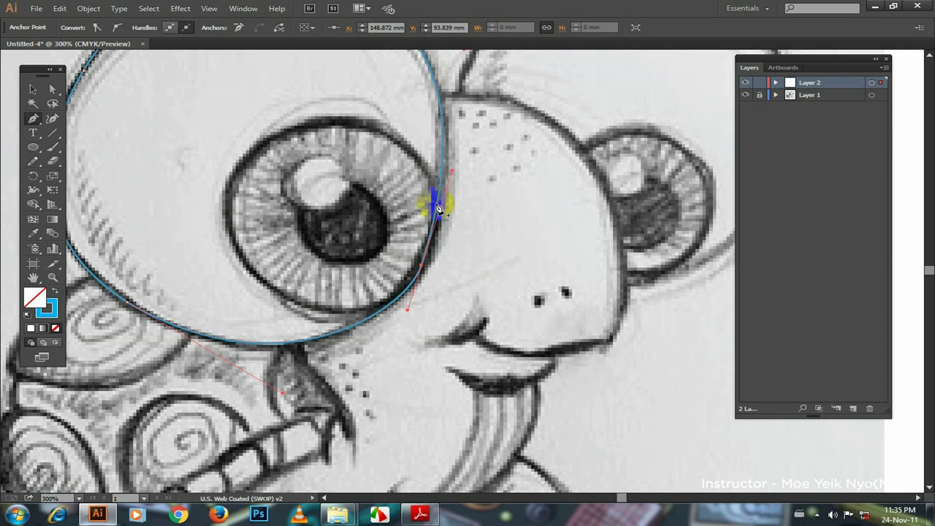
key("v")
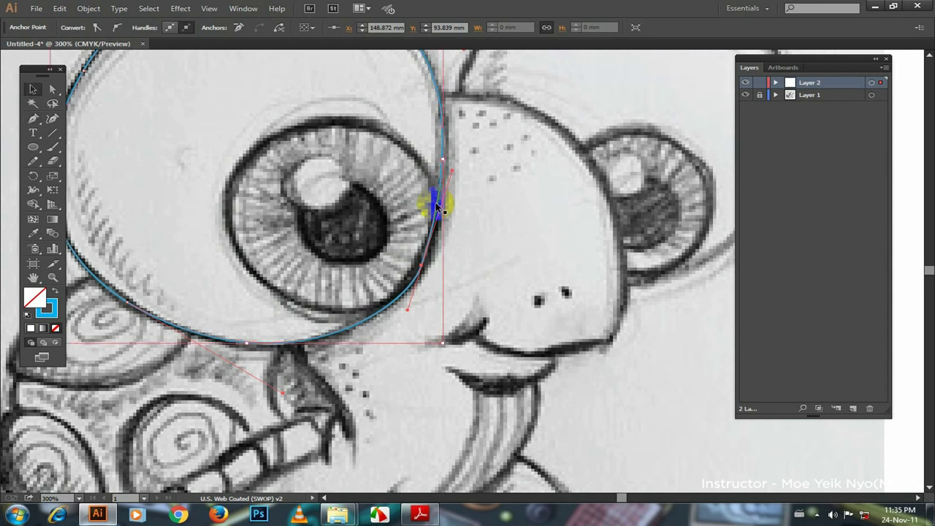
left_click(514, 197)
Step: Trace the iris inside the left eye as a curved cyan outline
key("p")
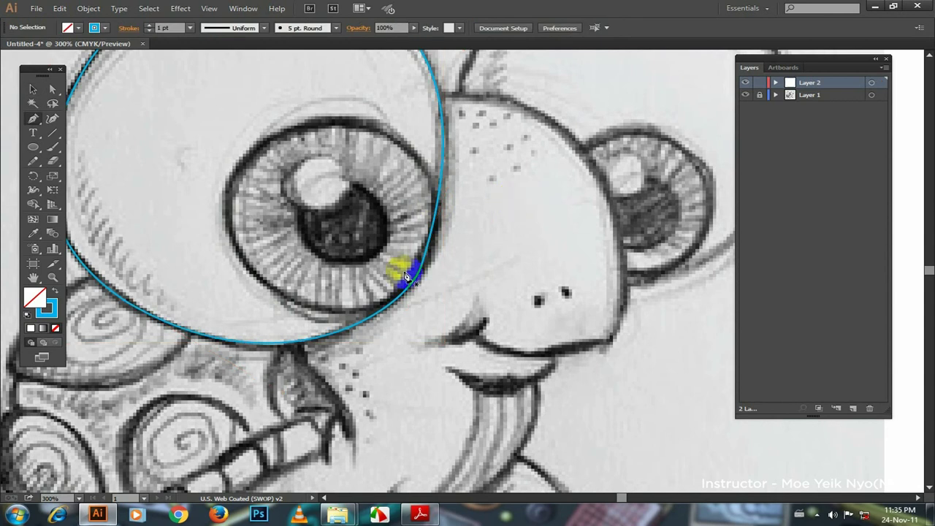
left_click(376, 310)
left_click_drag(249, 262, 219, 201)
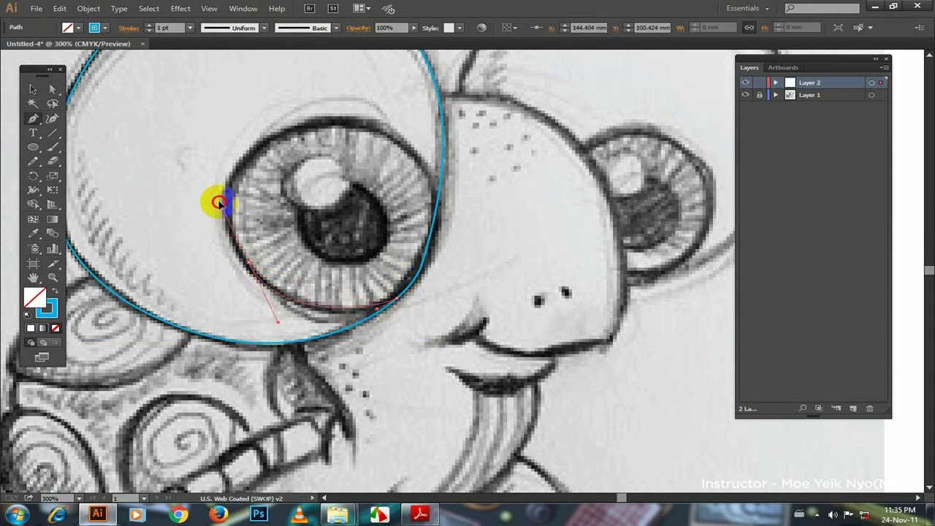
left_click_drag(306, 132, 380, 105)
mouse_move(442, 198)
left_mouse_down()
mouse_move(439, 257)
mouse_move(437, 230)
left_mouse_up()
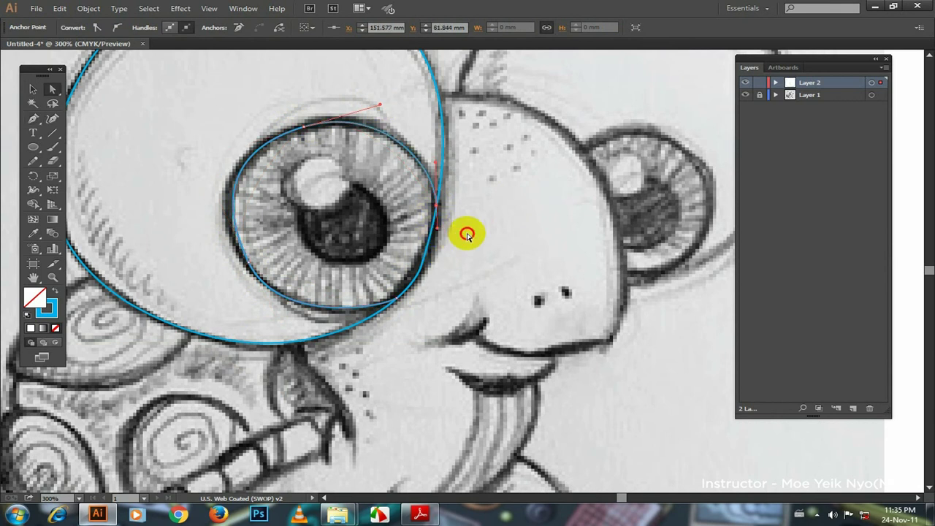
left_click(465, 232, "ctrl")
Step: Adjust the anchors and handles where the iris and outer eye curves meet
key("ctrl+plus")
key("ctrl+plus")
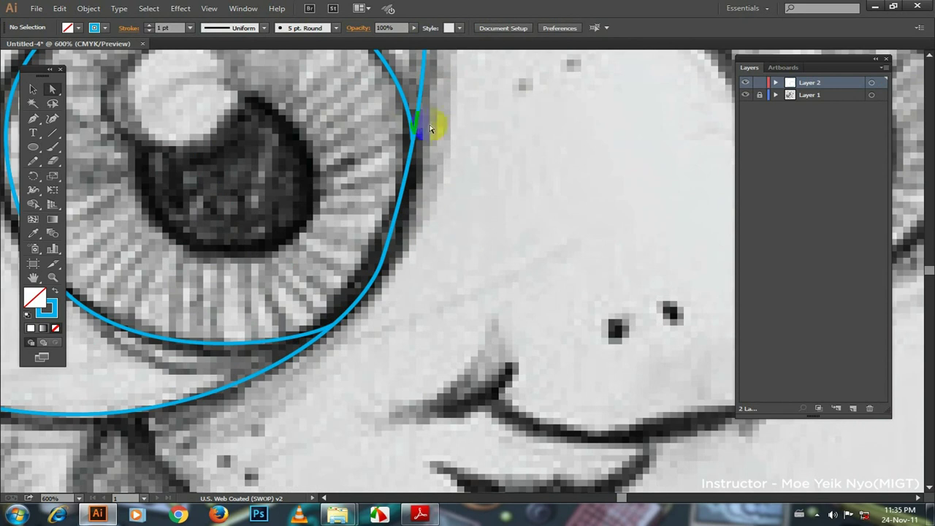
mouse_move(411, 124)
left_mouse_down()
mouse_move(402, 167)
mouse_move(403, 130)
mouse_move(413, 143)
left_mouse_up()
key("ctrl+shift+a")
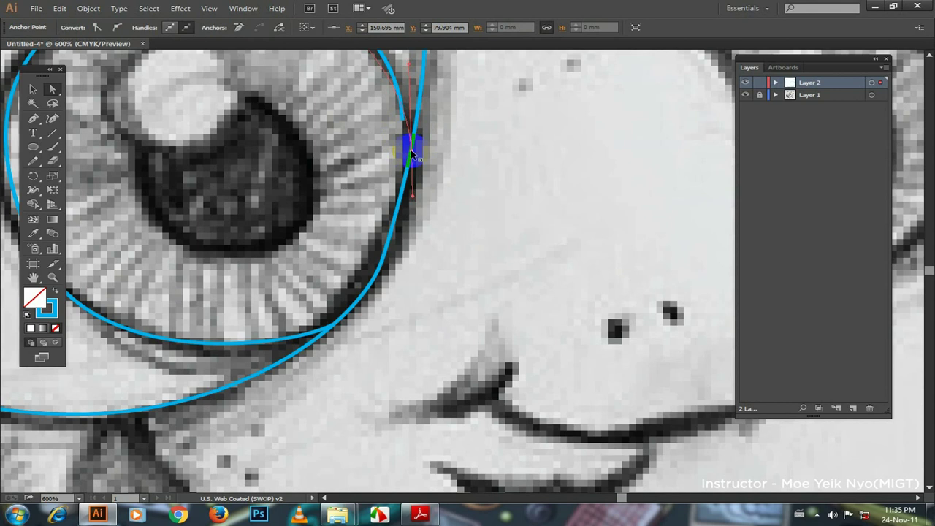
scroll(415, 150, "up", 1)
scroll(417, 152, "up", 1)
mouse_move(417, 152)
left_mouse_down()
mouse_move(421, 179)
mouse_move(376, 163)
left_mouse_up()
left_click(417, 167)
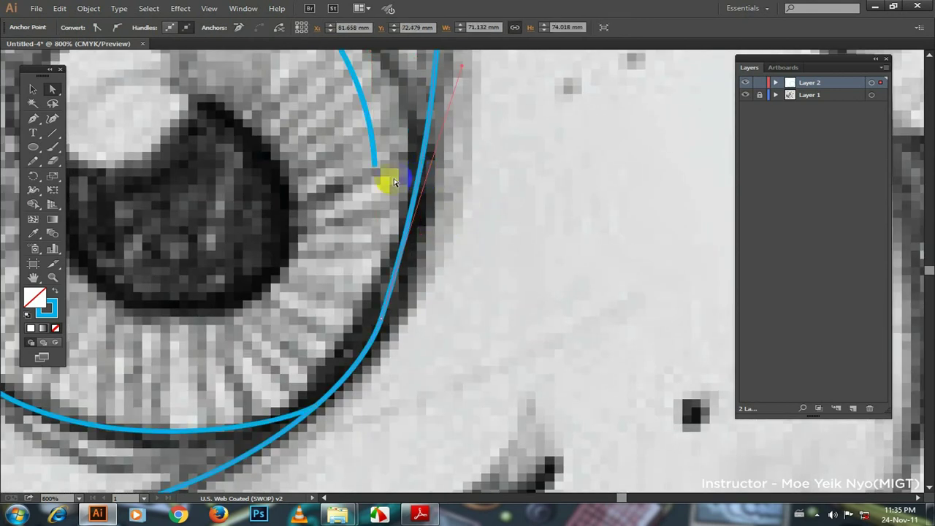
left_click(376, 165)
left_click(418, 180)
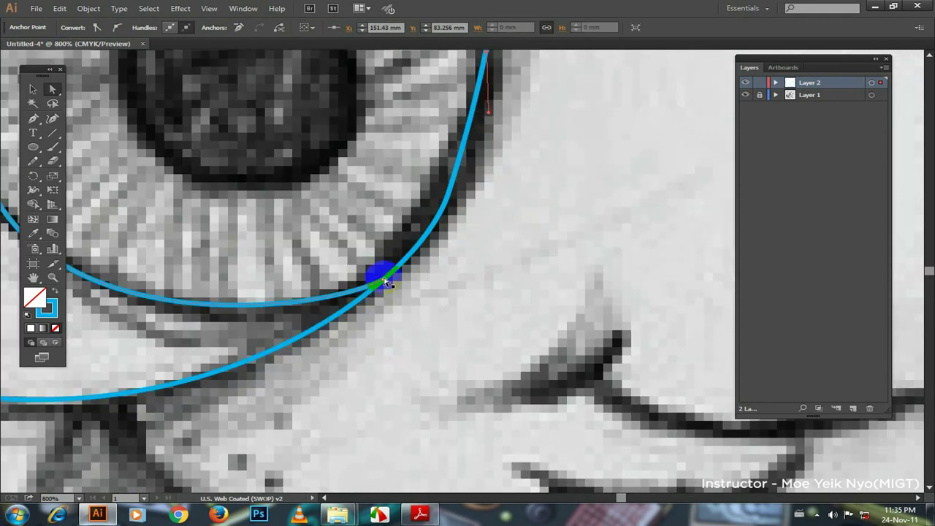
left_click_drag(394, 292, 369, 274)
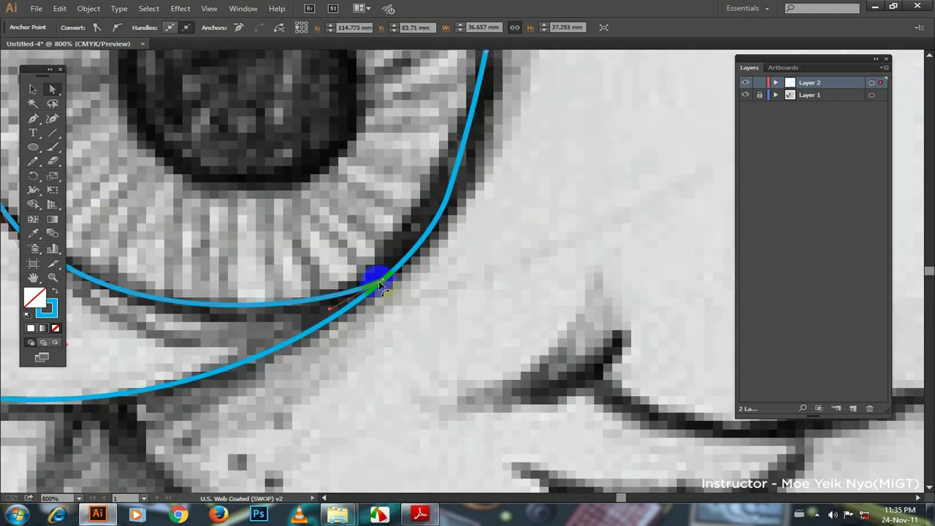
left_click(383, 282)
left_click(385, 281)
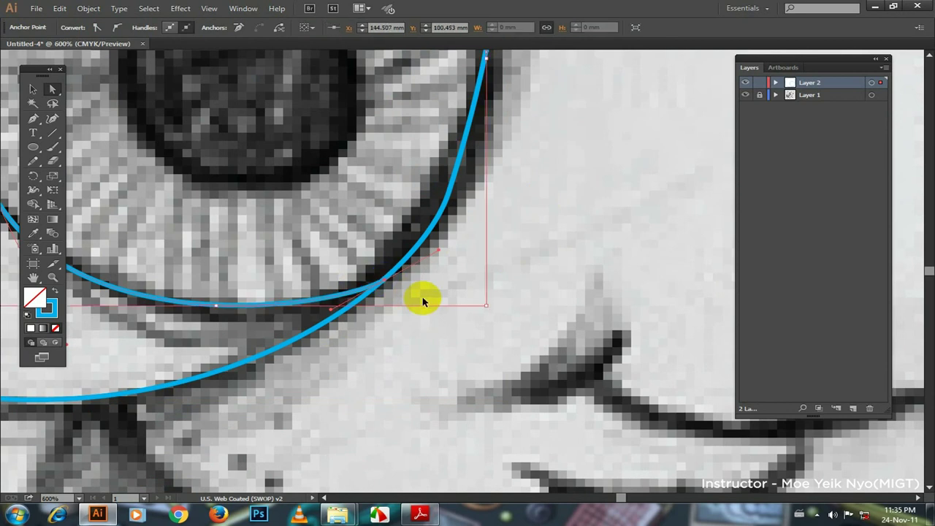
Step: Recentre the view on the eye at 400% and undo the stray pupil path
key("ctrl+minus")
left_click_drag(424, 303, 401, 329)
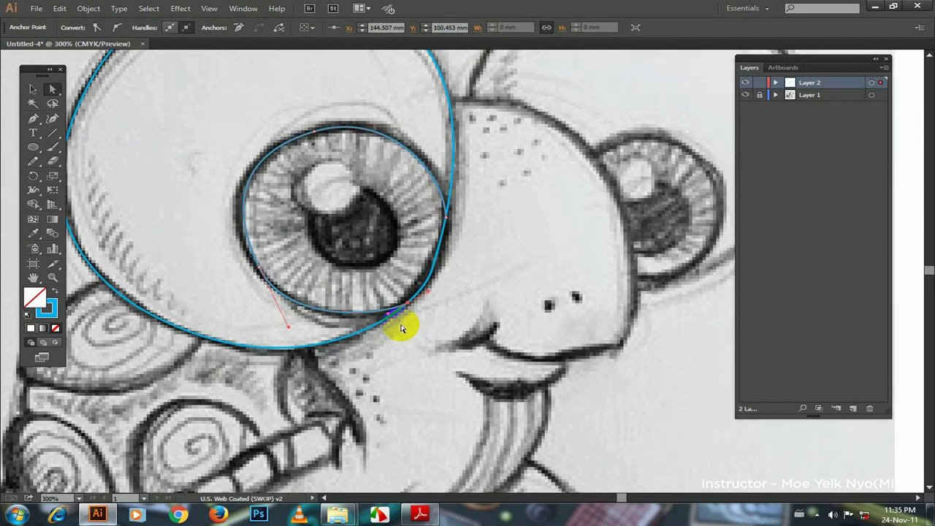
mouse_move(383, 242)
left_mouse_down()
mouse_move(408, 235)
mouse_move(334, 233)
mouse_move(309, 219)
mouse_move(407, 228)
left_mouse_up()
key("ctrl+plus")
key("ctrl+z")
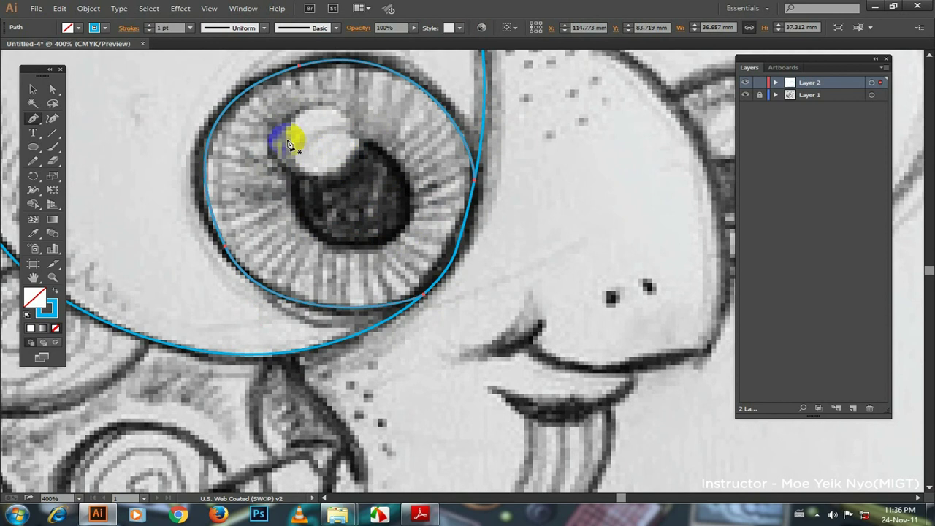
Step: Draw a closed oval around the eye's white highlight
left_click(339, 172)
left_click_drag(276, 160, 257, 128)
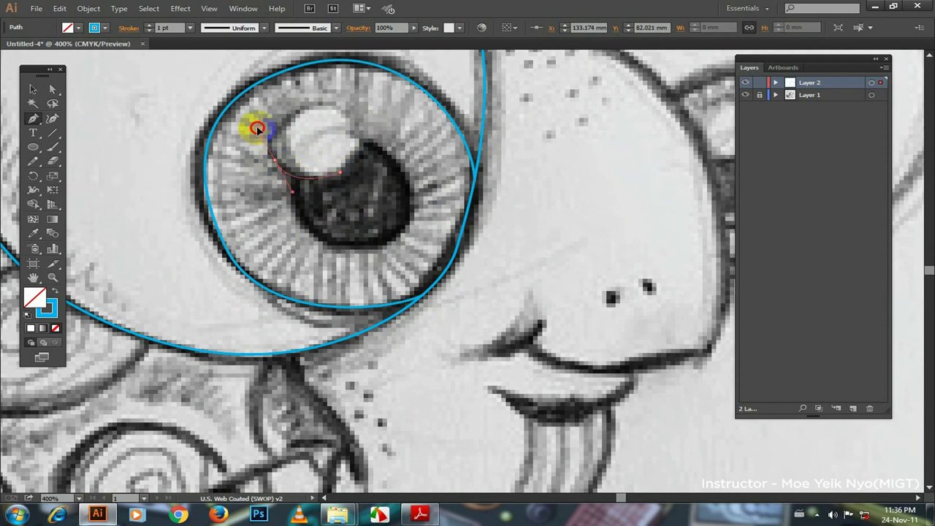
key("ctrl+z")
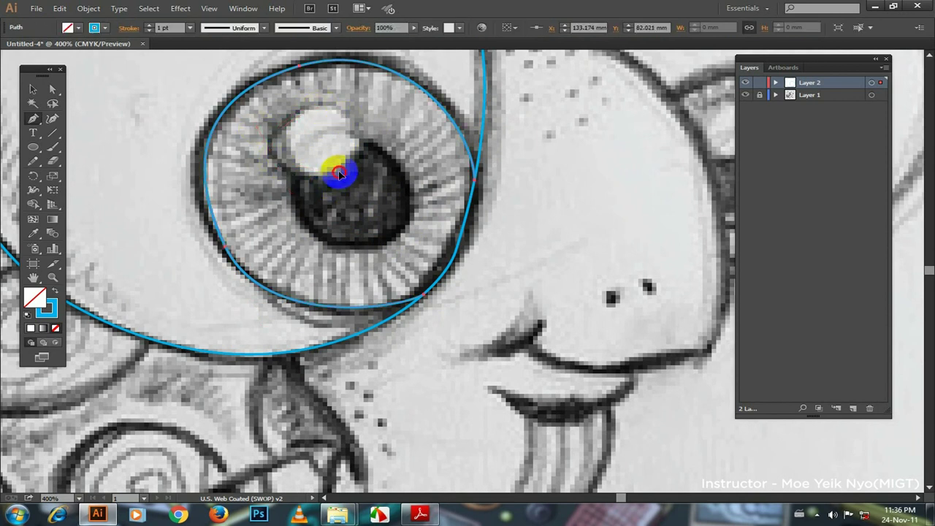
left_click_drag(280, 160, 269, 129)
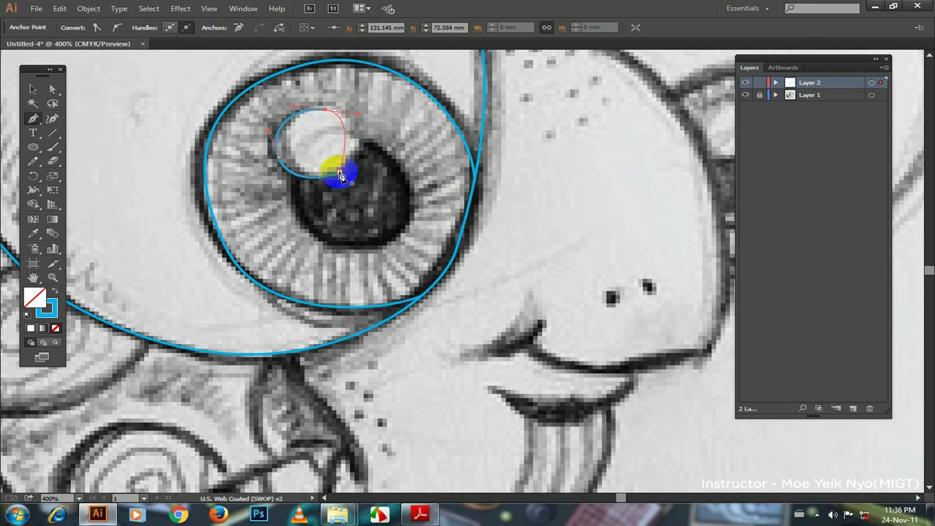
left_click_drag(340, 176, 322, 189)
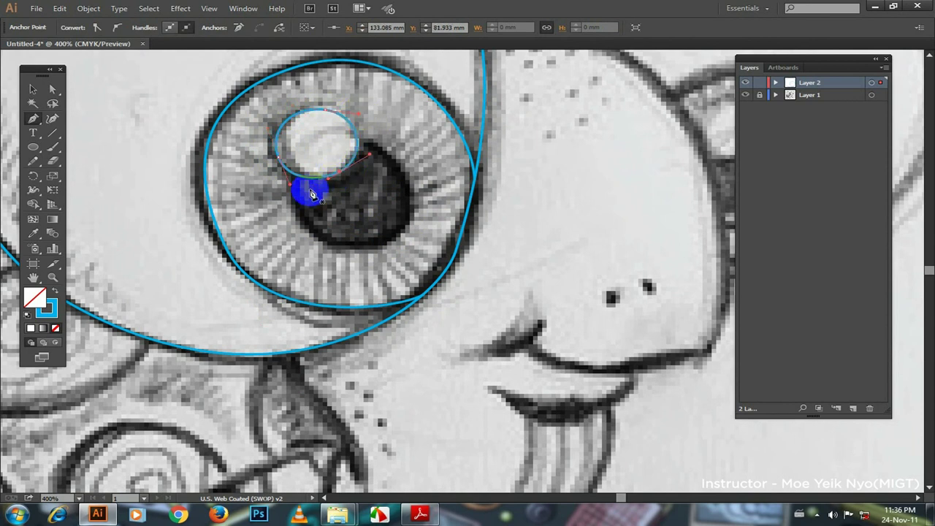
key("v")
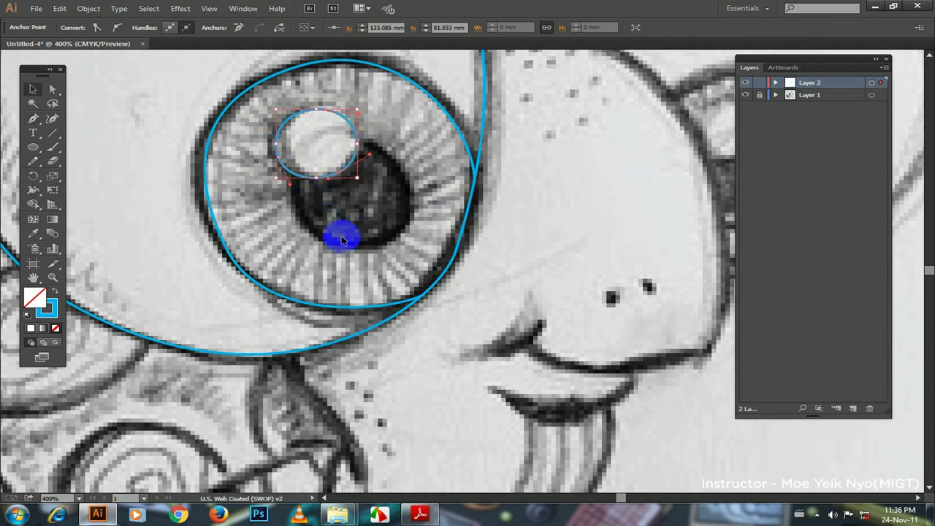
left_click(342, 241)
Step: Trace the pupil with a curved path ending at the highlight
key("p")
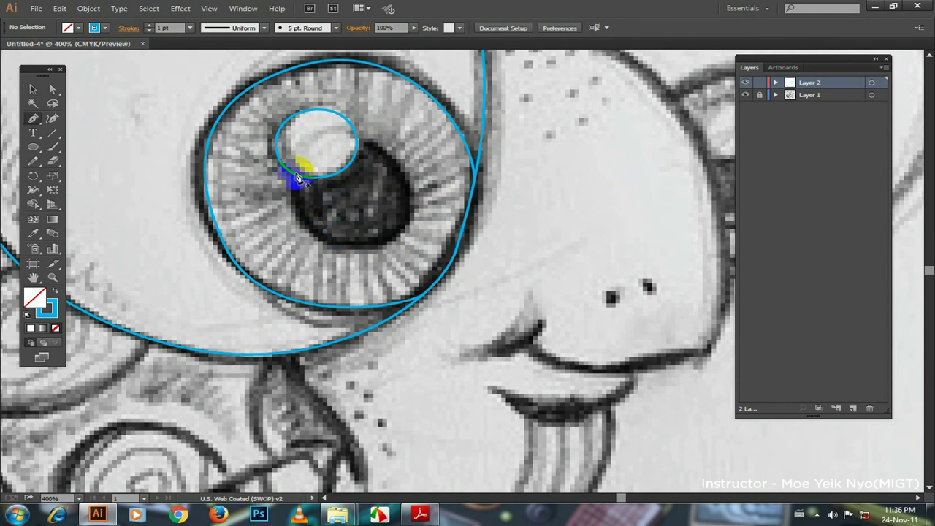
left_click(297, 178)
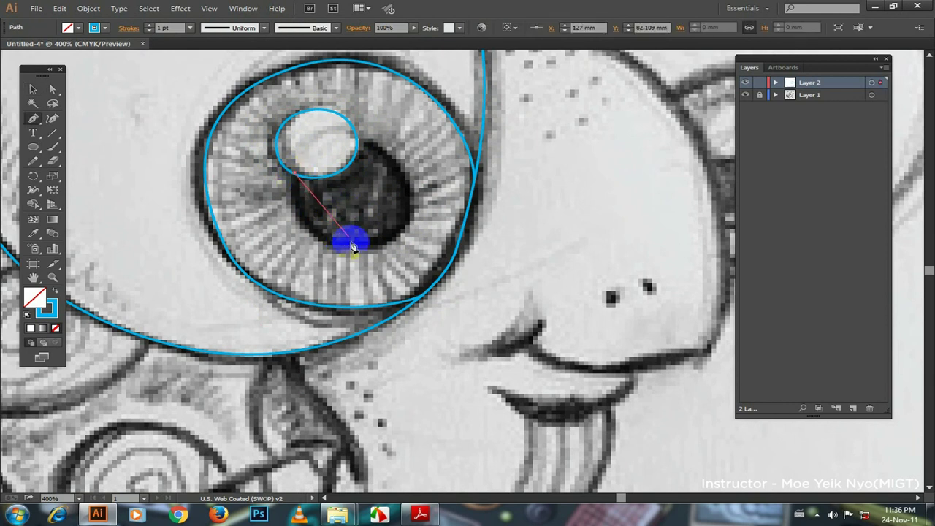
left_click(413, 179)
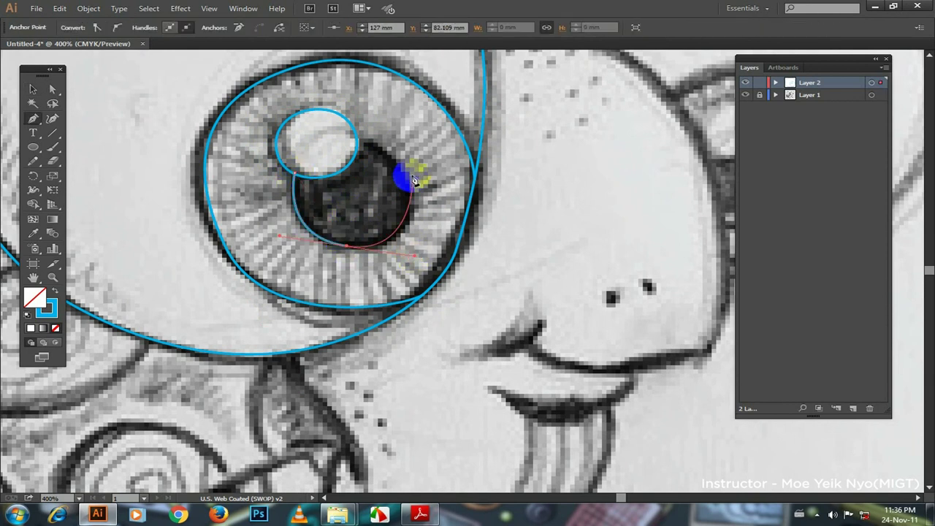
mouse_move(382, 155)
left_mouse_down()
mouse_move(404, 181)
mouse_move(364, 148)
left_mouse_up()
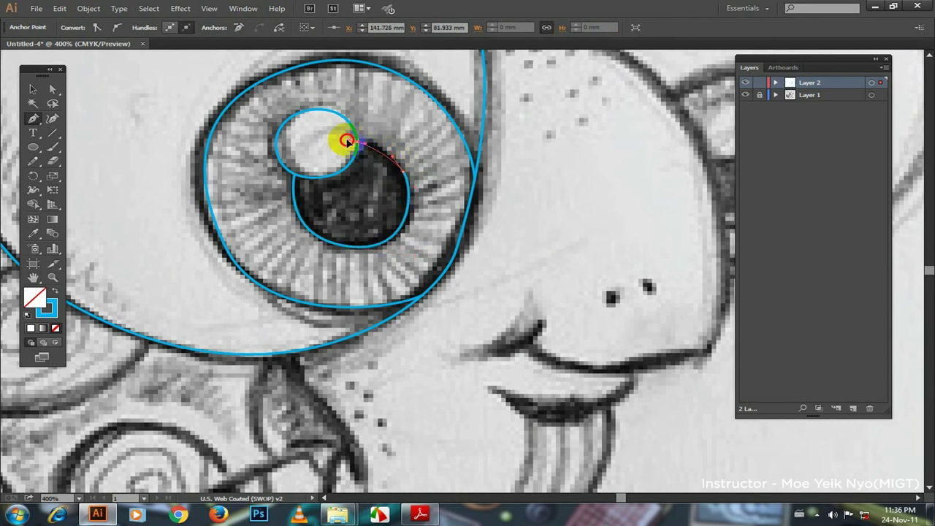
key("v")
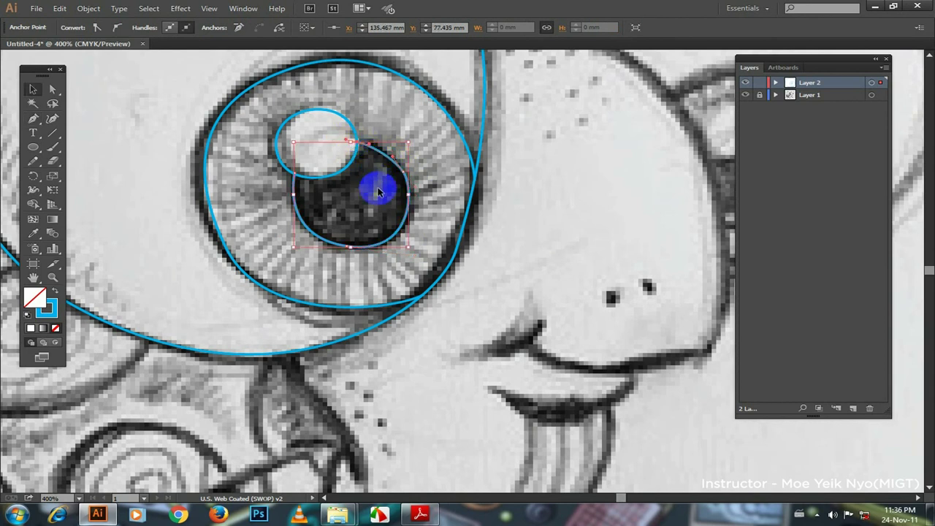
left_click(488, 243)
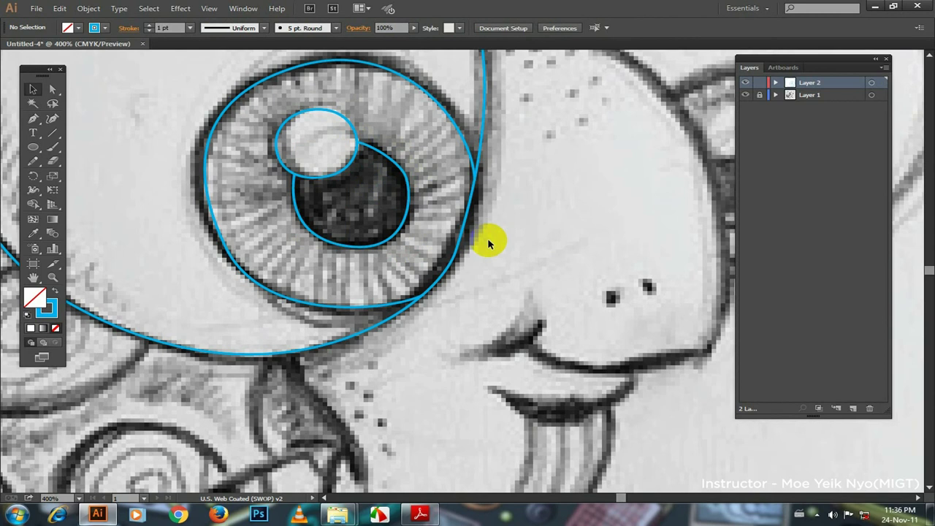
key("p")
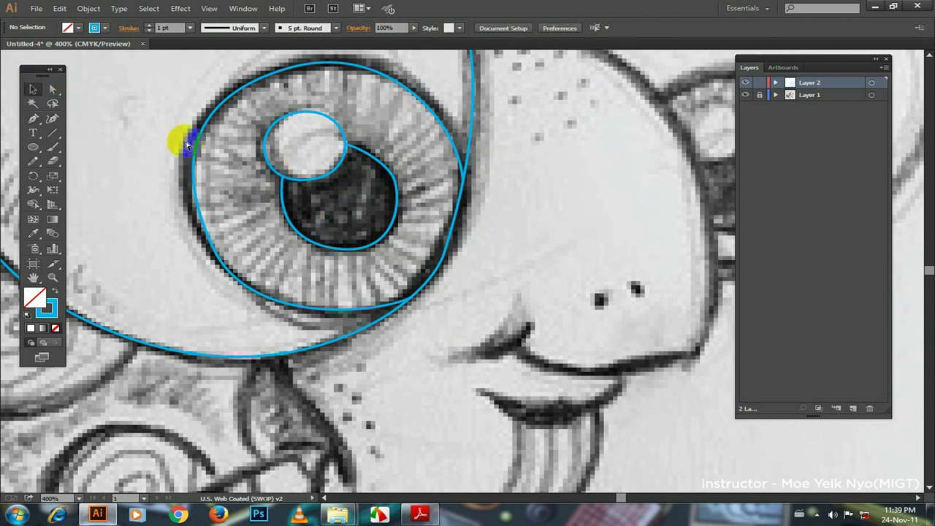
Step: Zoom to 1200% and move the pupil path's end anchor toward the highlight oval
key("ctrl+plus")
left_click_drag(186, 141, 449, 268)
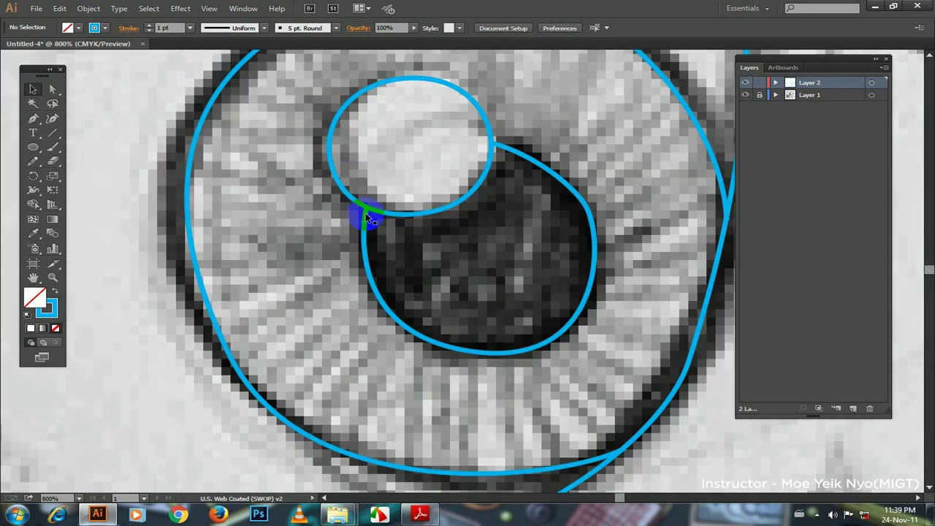
key("ctrl+plus")
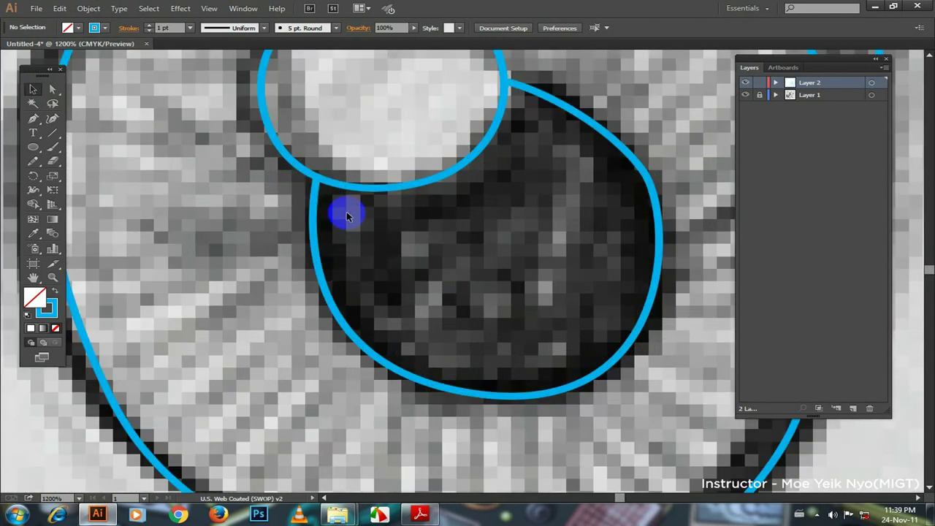
left_click(52, 88)
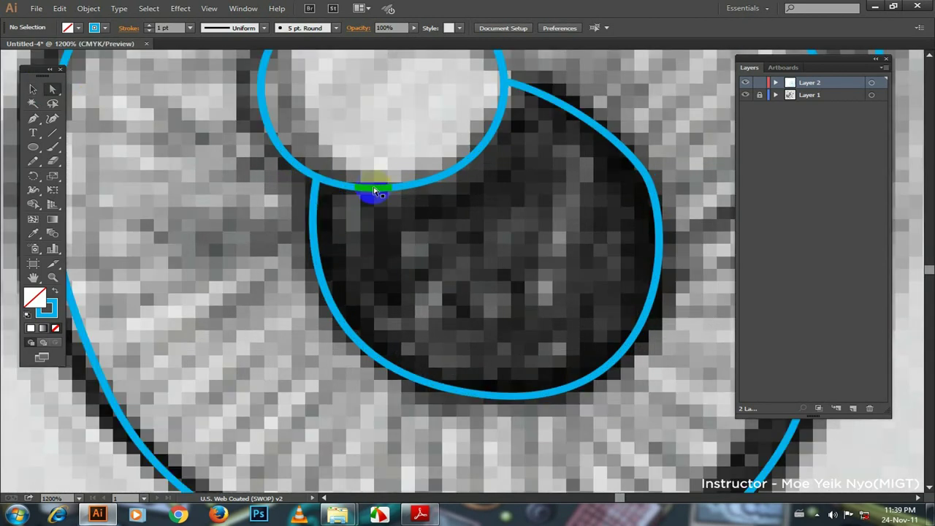
left_click(322, 184)
left_click_drag(319, 176, 312, 201)
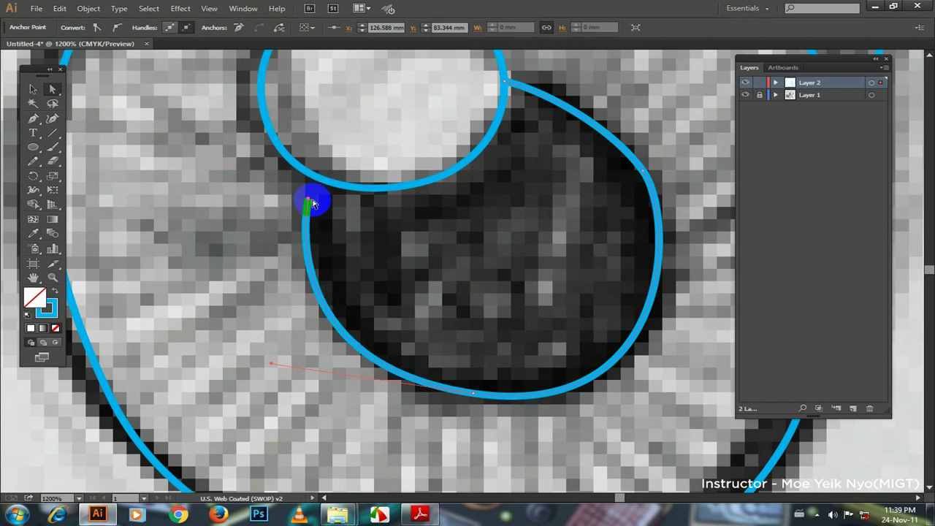
left_click(308, 203)
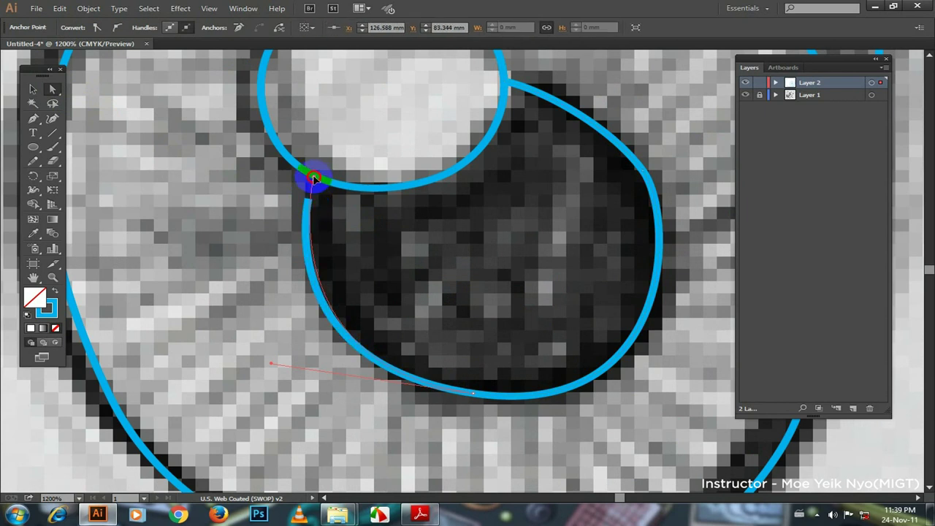
left_click_drag(314, 179, 314, 180)
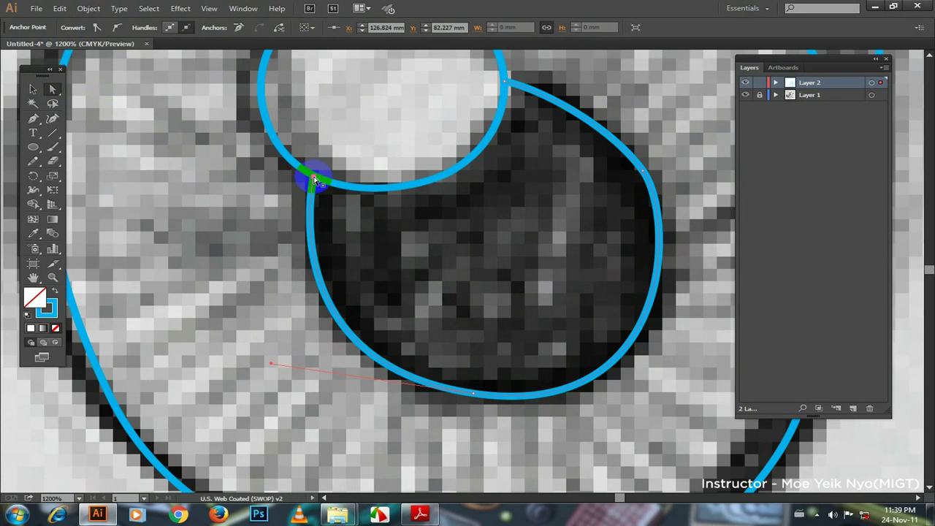
Step: Enable View > Smart Guides and snap the pupil's end anchor onto the highlight oval
left_click(208, 7)
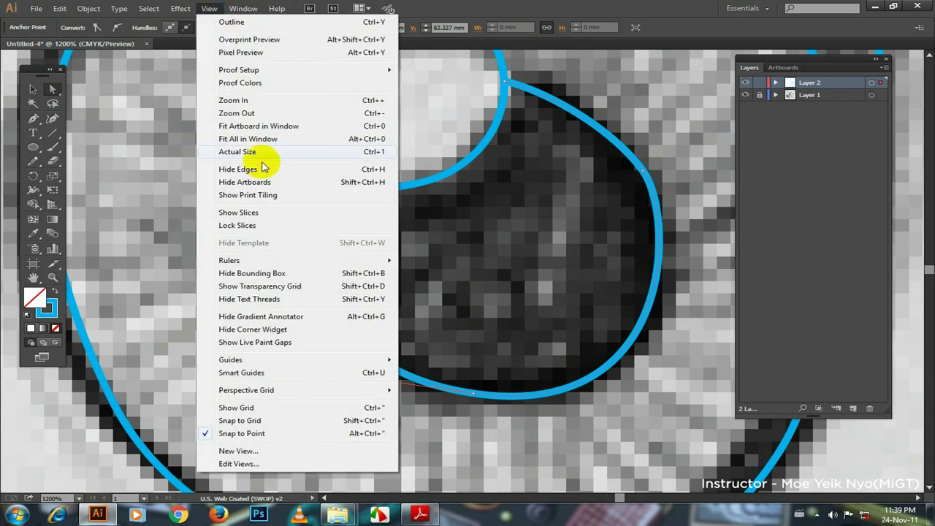
left_click(252, 373)
mouse_move(313, 184)
left_mouse_down()
mouse_move(312, 217)
mouse_move(313, 179)
left_mouse_up()
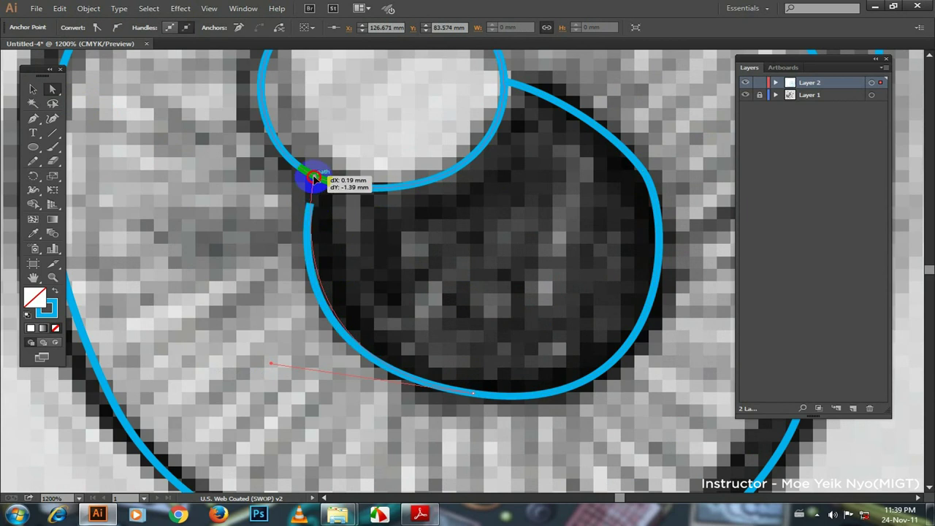
left_click_drag(313, 178, 313, 177)
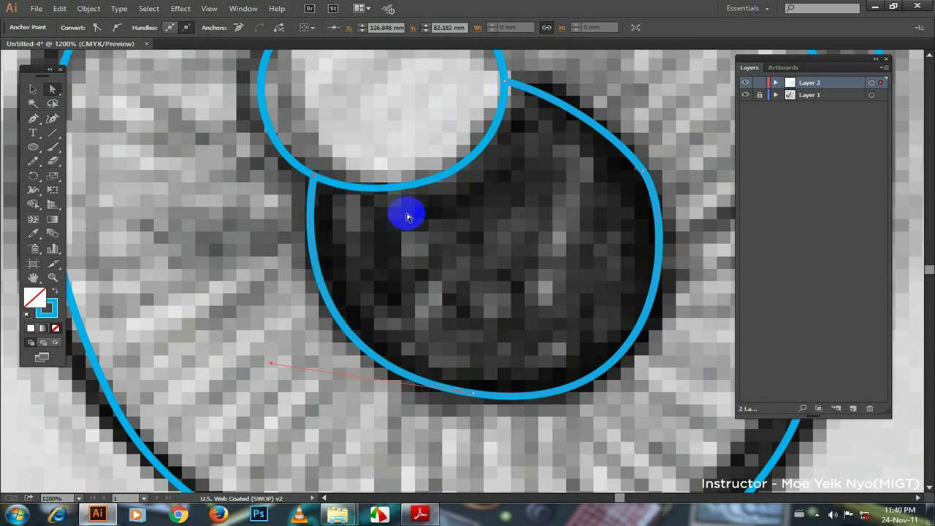
key("ctrl+minus")
key("ctrl+minus")
key("ctrl+minus")
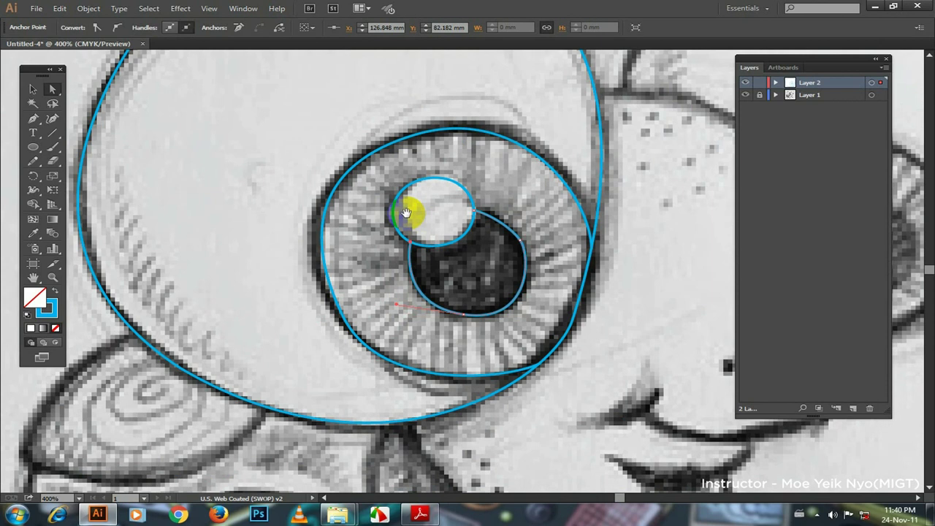
Step: Trace the curve down the nose's side and along the mouth line
left_click_drag(406, 212, 149, 211)
key("p")
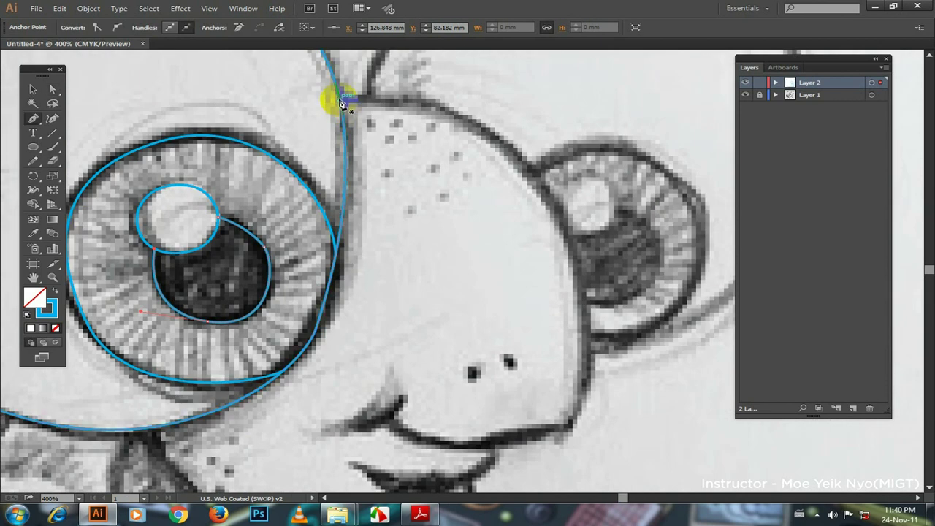
left_click(505, 142)
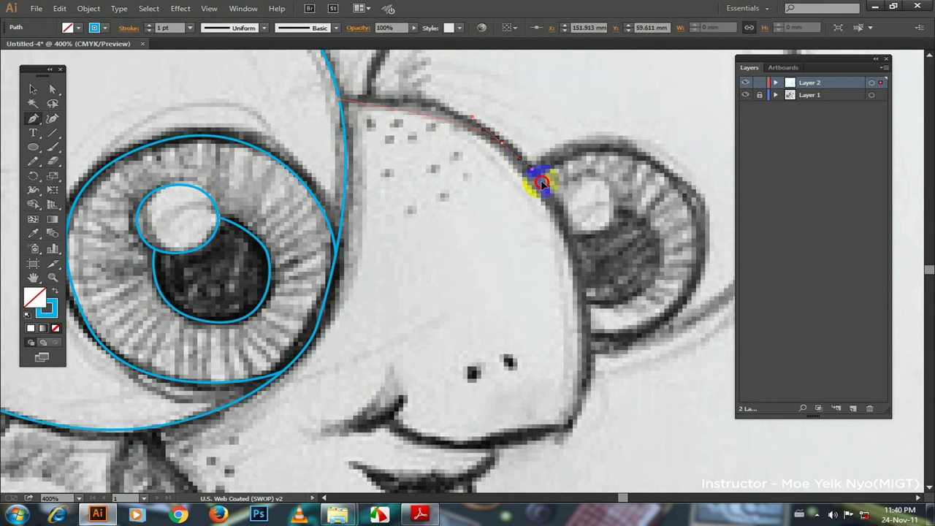
left_click_drag(595, 265, 566, 143)
left_click_drag(559, 212, 559, 260)
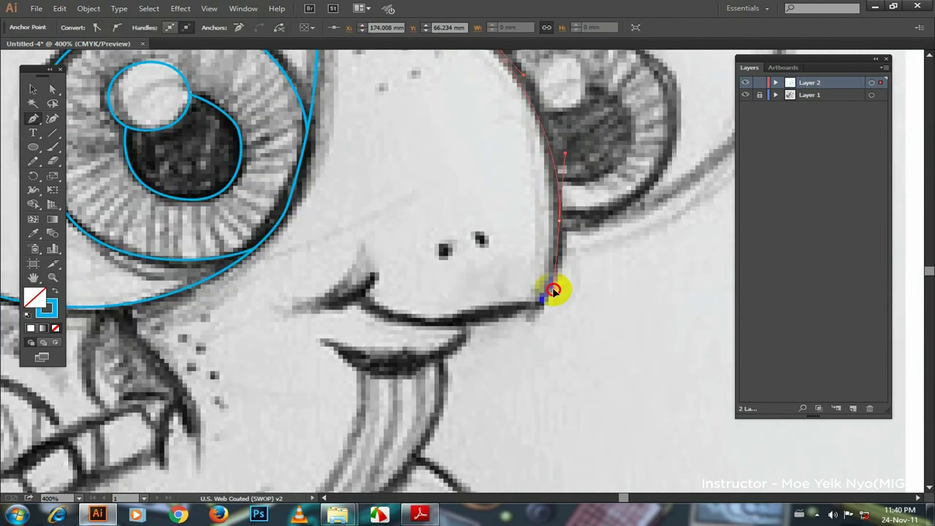
left_click_drag(530, 318, 456, 317)
left_click_drag(362, 298, 338, 267)
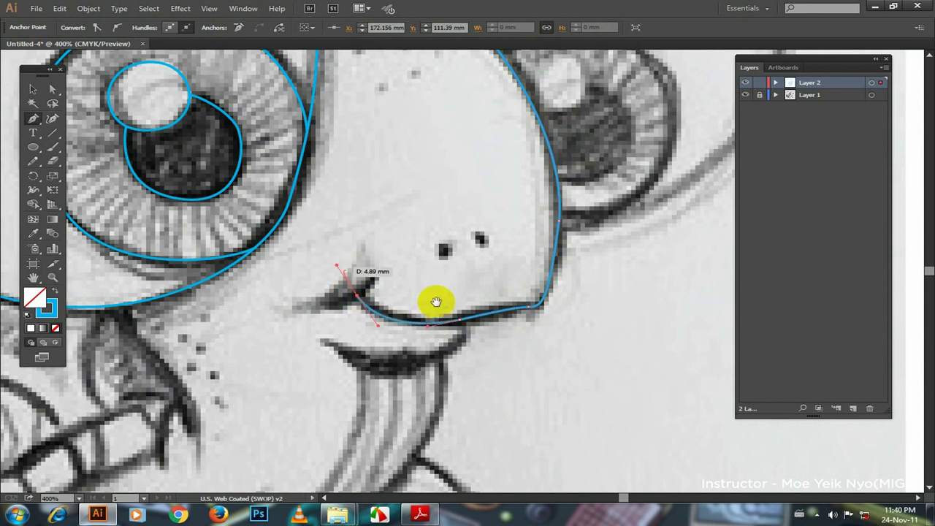
left_click_drag(436, 302, 419, 213)
key("v")
left_click(367, 285)
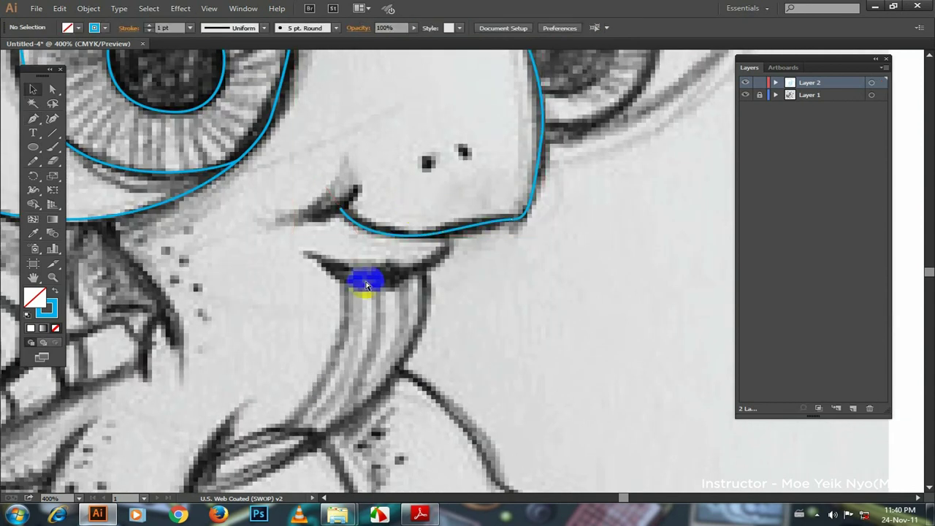
Step: Zoom in on the left mouth corner and trace the small curved crease there
left_click(367, 285, "ctrl")
left_click(393, 298, "ctrl")
left_click(636, 380, "ctrl")
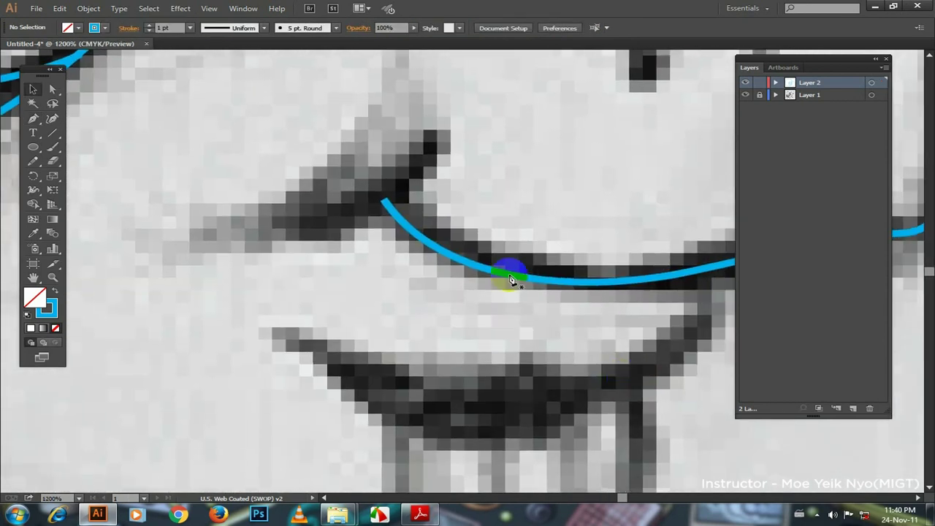
key("p")
left_click(444, 129)
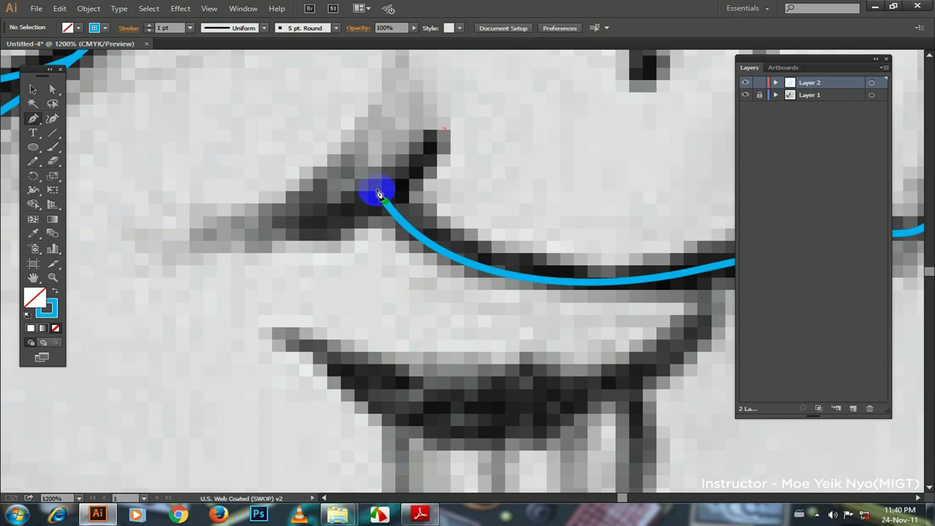
left_click(282, 232)
mouse_move(439, 129)
left_mouse_down()
mouse_move(458, 75)
mouse_move(453, 107)
left_mouse_up()
left_click(32, 88)
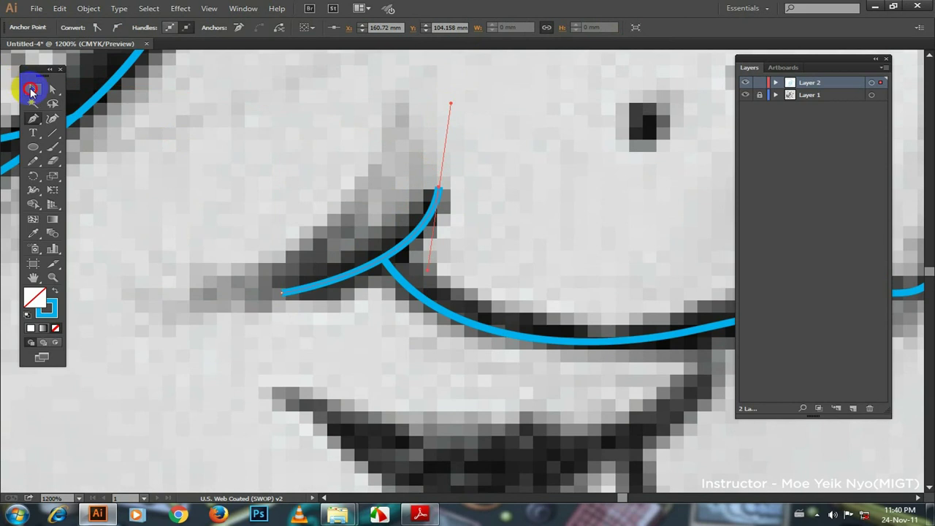
Step: Drag the crease's junction anchor onto the mouth curve
key("ctrl+plus")
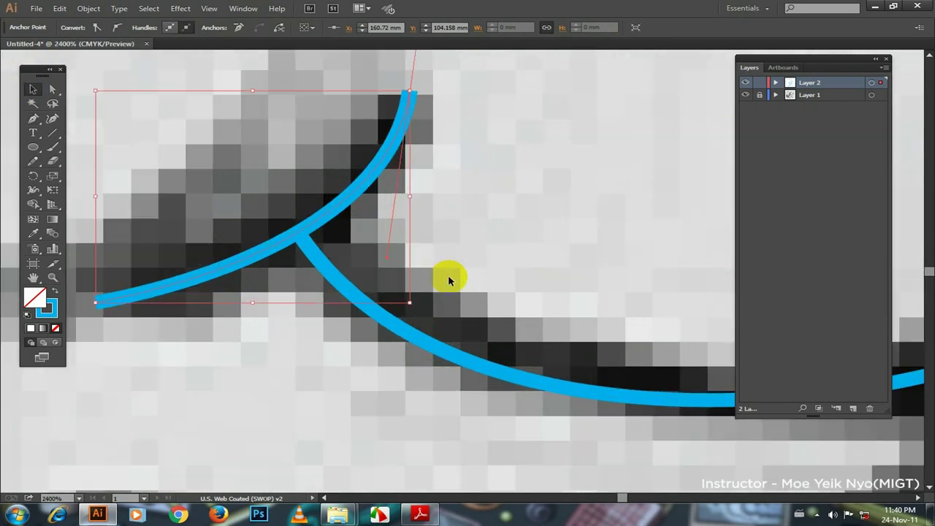
left_click(52, 88)
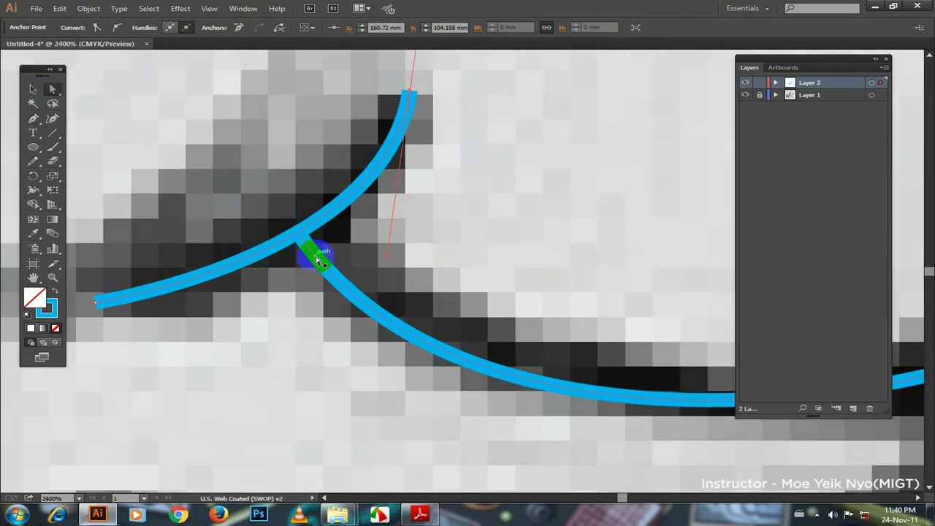
left_click_drag(318, 260, 299, 236)
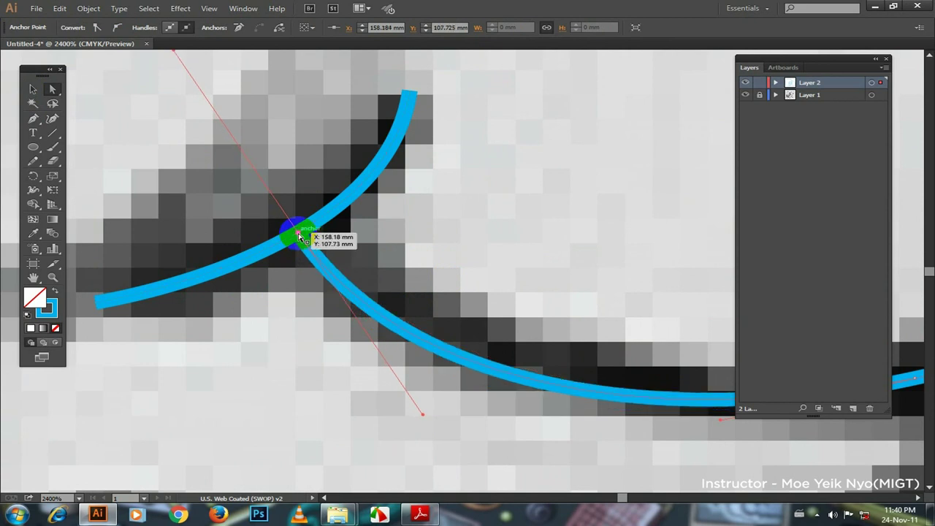
scroll(298, 235, "down", 2)
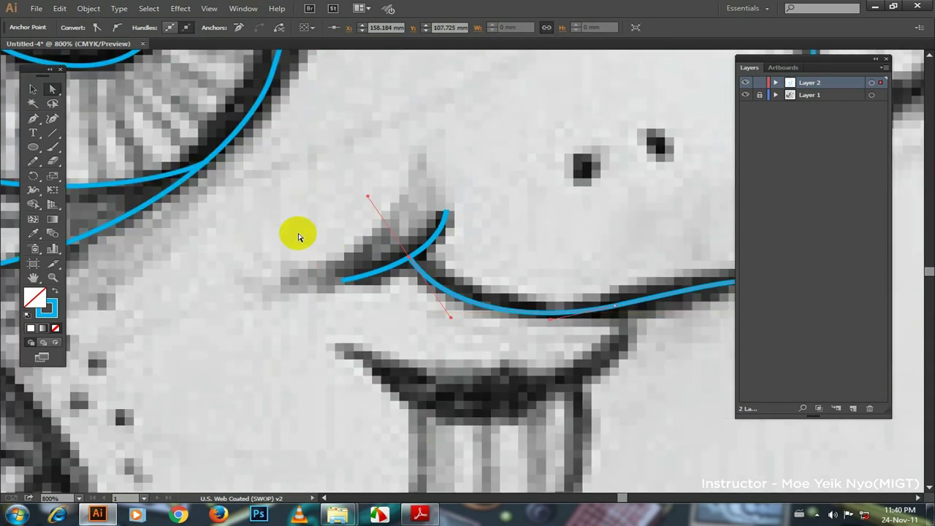
scroll(209, 271, "down", 1)
Step: Trace the lower lip as a curved path following the sketch
left_click(482, 264)
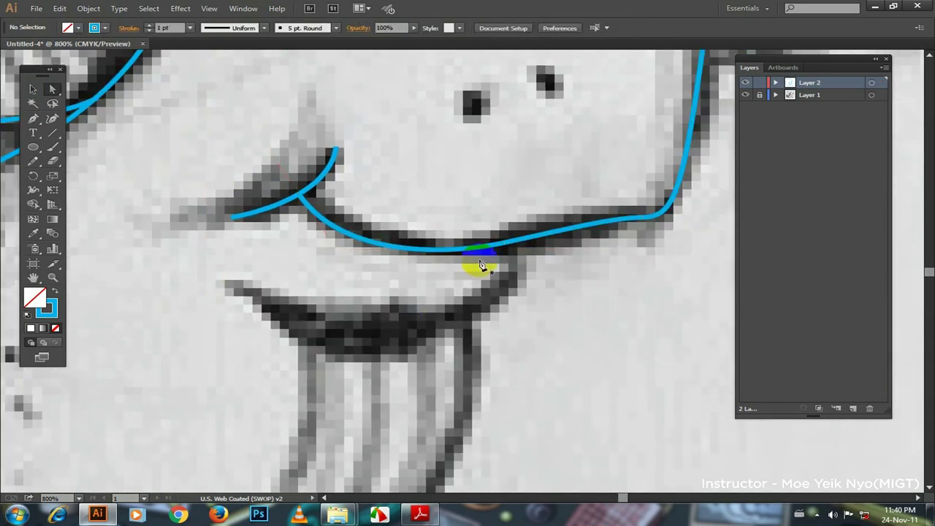
key("p")
left_click(517, 240)
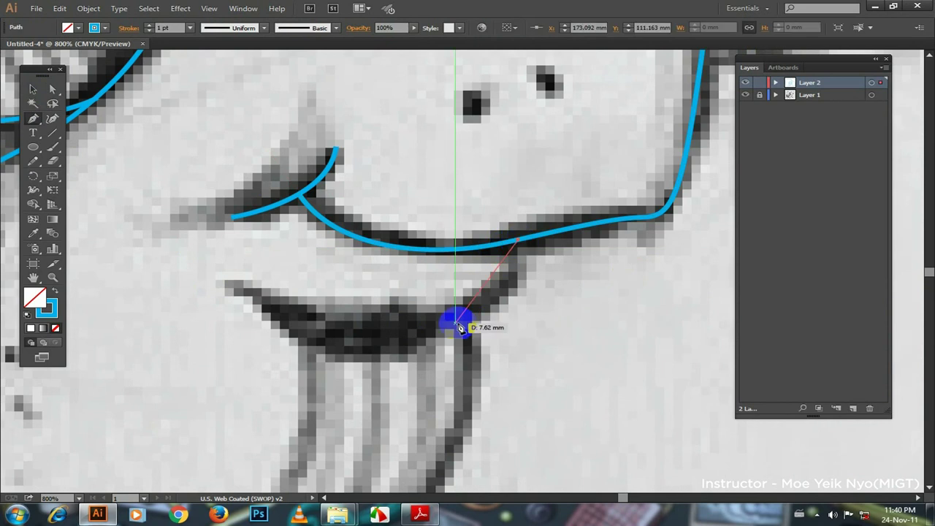
key("ctrl+minus")
left_click_drag(442, 315, 396, 329)
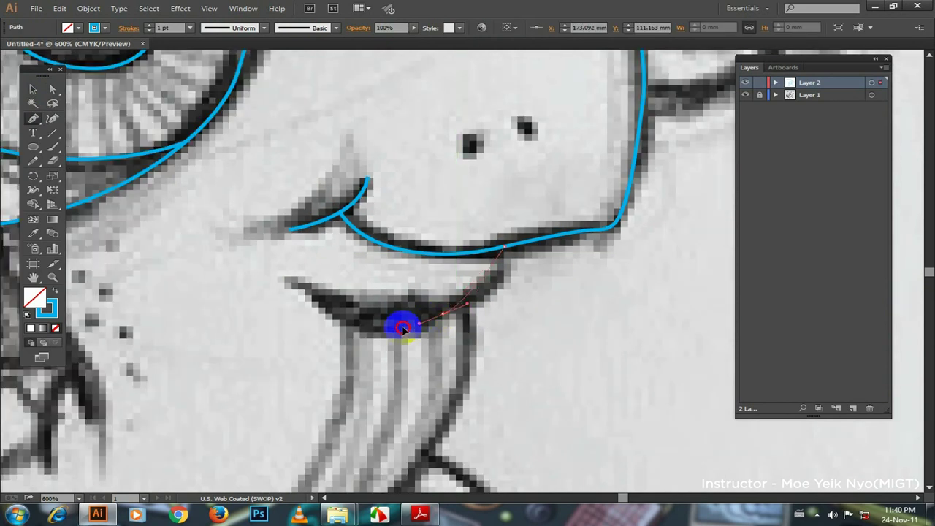
left_click_drag(337, 311, 299, 282)
left_click_drag(267, 250, 369, 320)
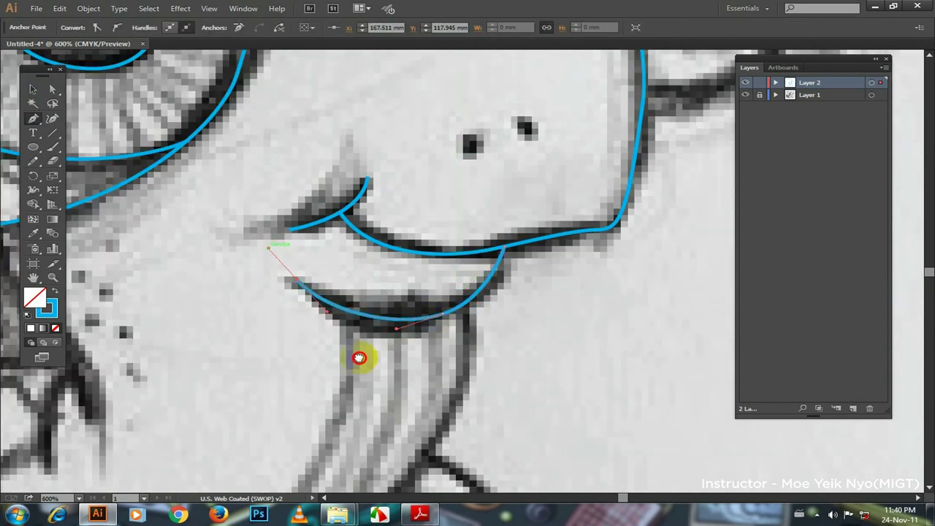
left_click(423, 324, "ctrl")
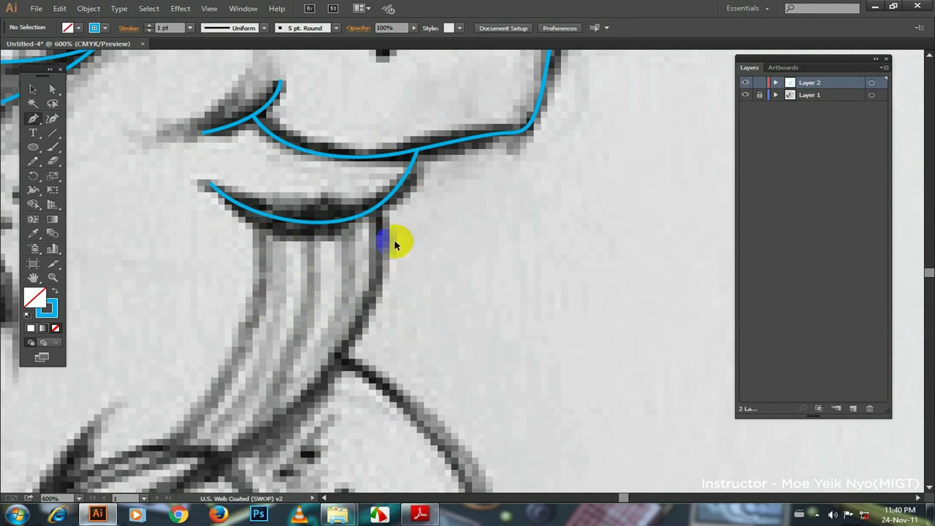
Step: Trace the neck's right edge down to the front leg
key("ctrl+minus")
left_click_drag(407, 237, 420, 229)
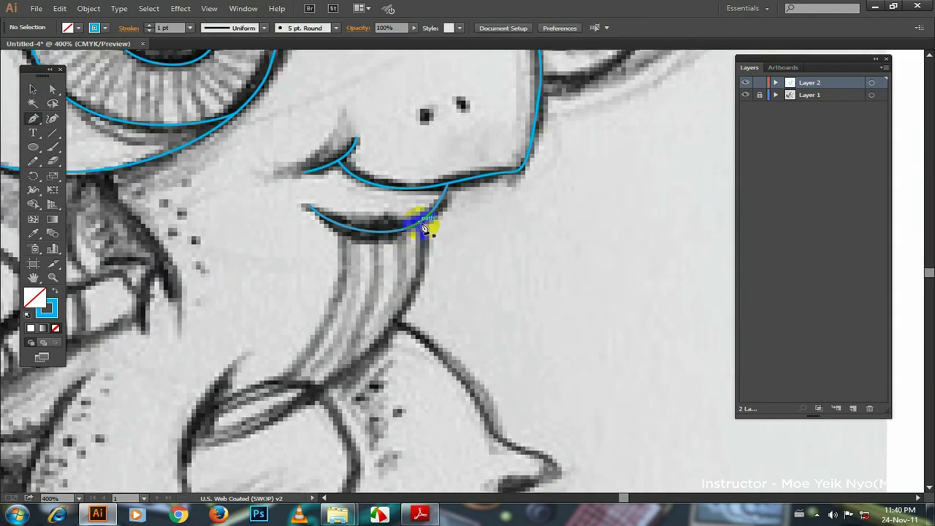
left_click(423, 220)
left_click_drag(320, 329, 244, 366)
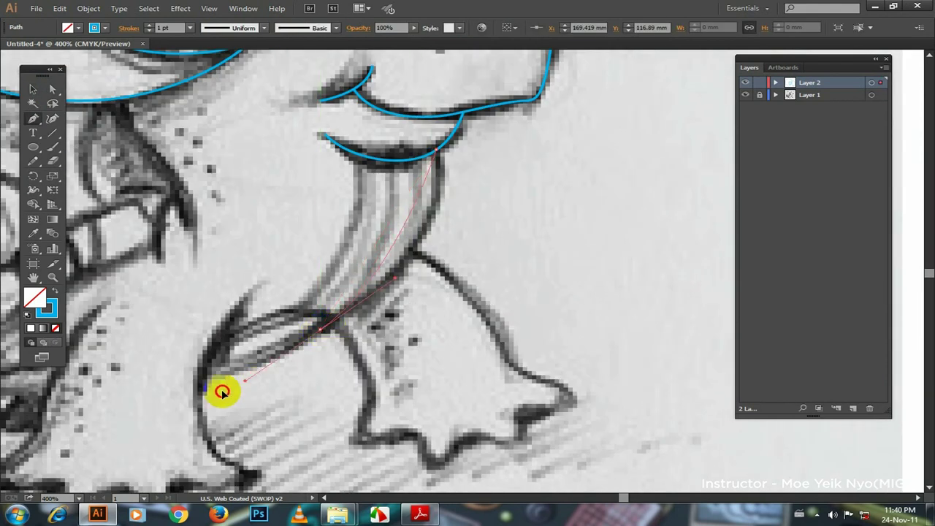
left_click(202, 371)
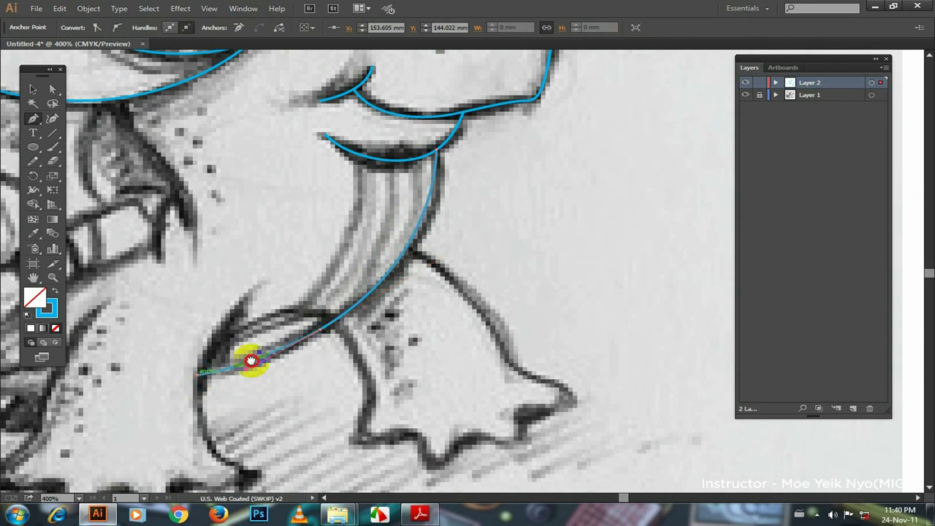
left_click(251, 361, "ctrl")
Step: Start tracing the right side of the front foot
scroll(289, 323, "down", 3)
left_click(265, 200)
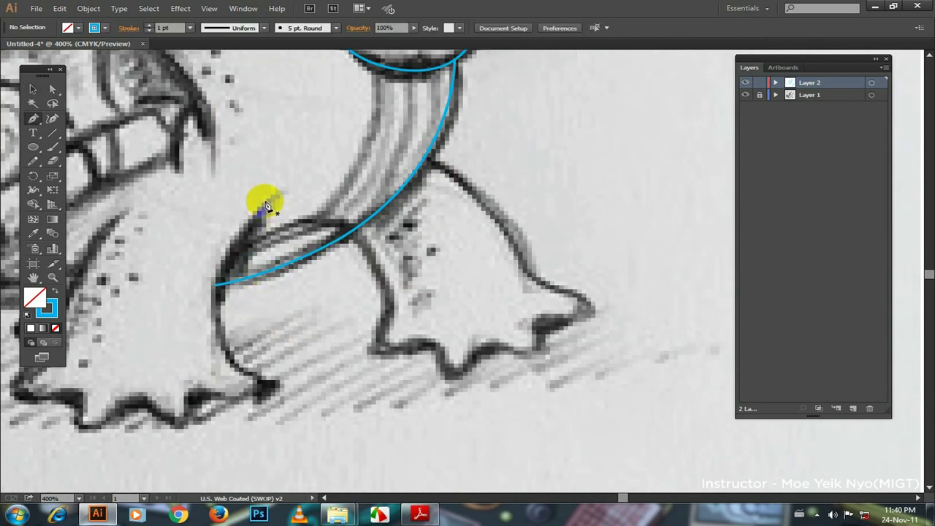
mouse_move(220, 329)
left_mouse_down()
mouse_move(246, 407)
mouse_move(269, 392)
mouse_move(209, 393)
mouse_move(292, 358)
mouse_move(207, 374)
left_mouse_up()
Step: Finish the front foot outline with a toe corner and a curve up the leg
left_click(199, 369)
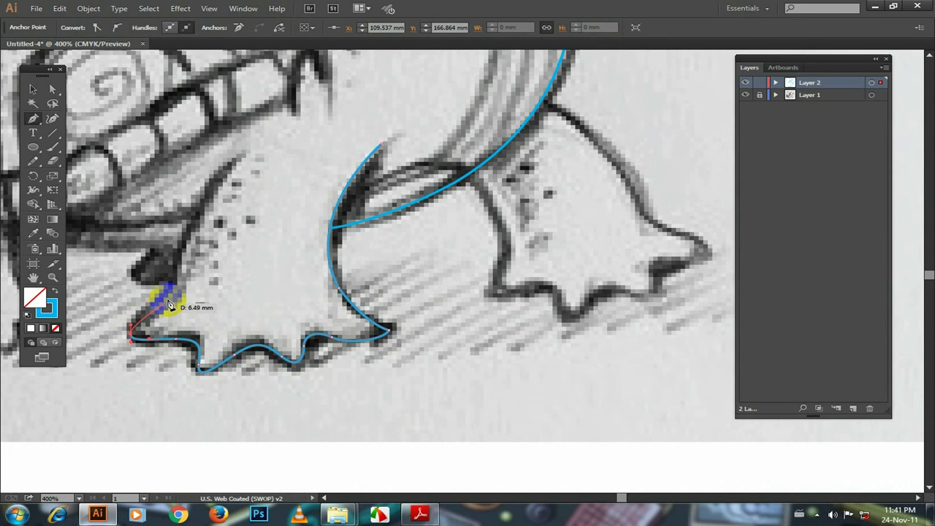
left_click(177, 276)
left_click_drag(241, 155, 287, 119)
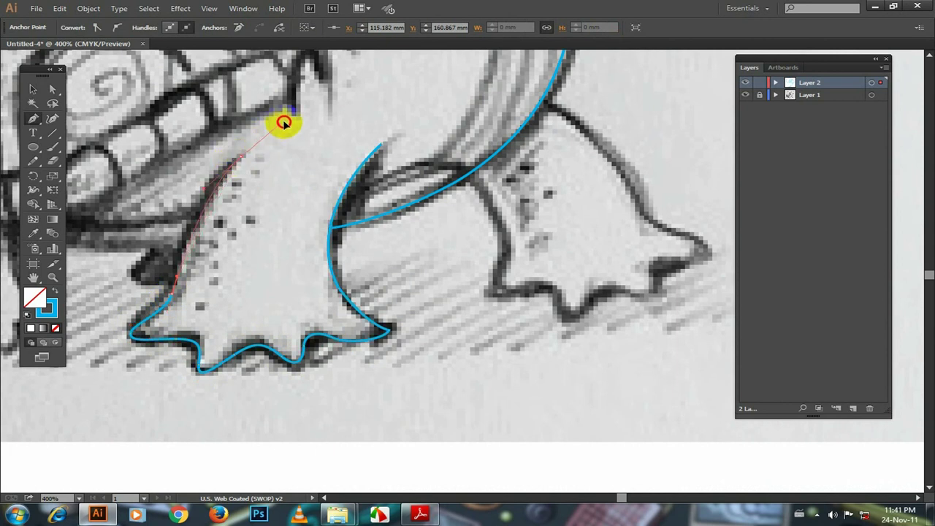
key("v")
left_click(282, 254)
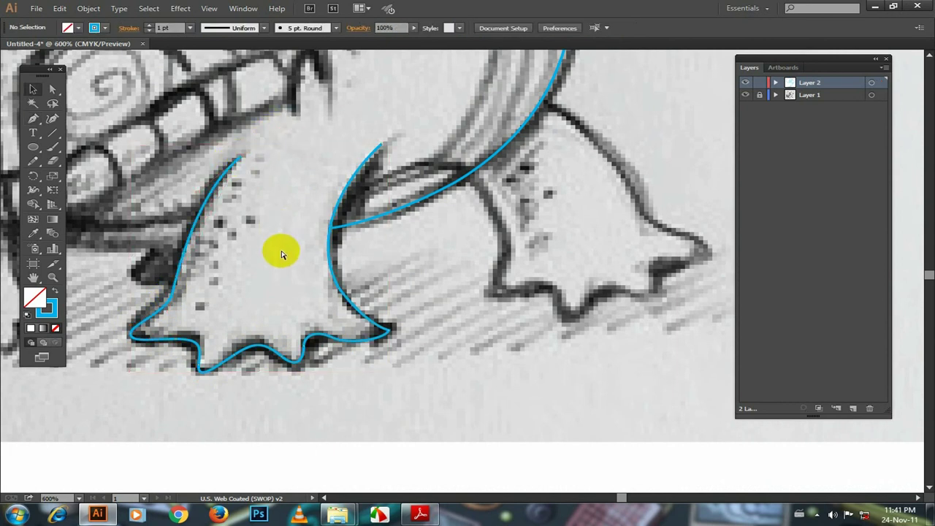
Step: Nudge the leg's junction anchor onto the leg curve
key("ctrl+plus")
key("ctrl+plus")
key("a")
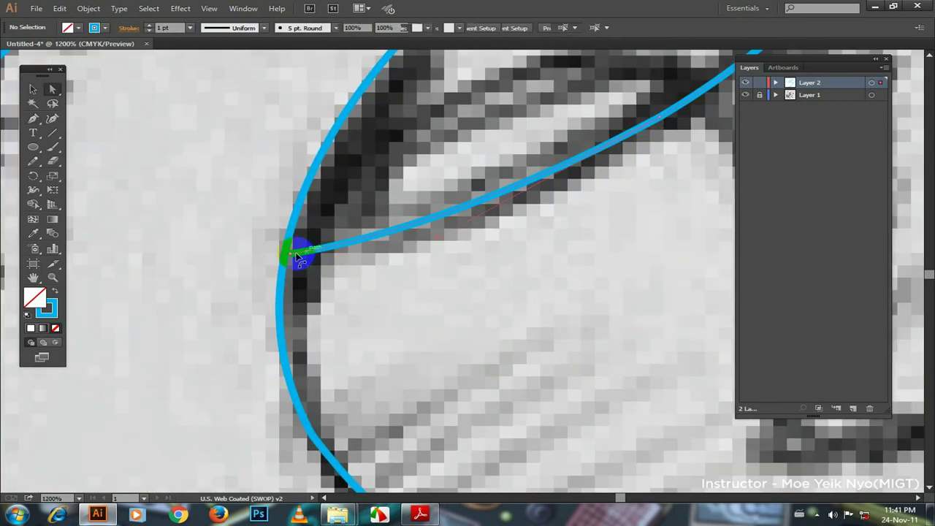
left_click(293, 255)
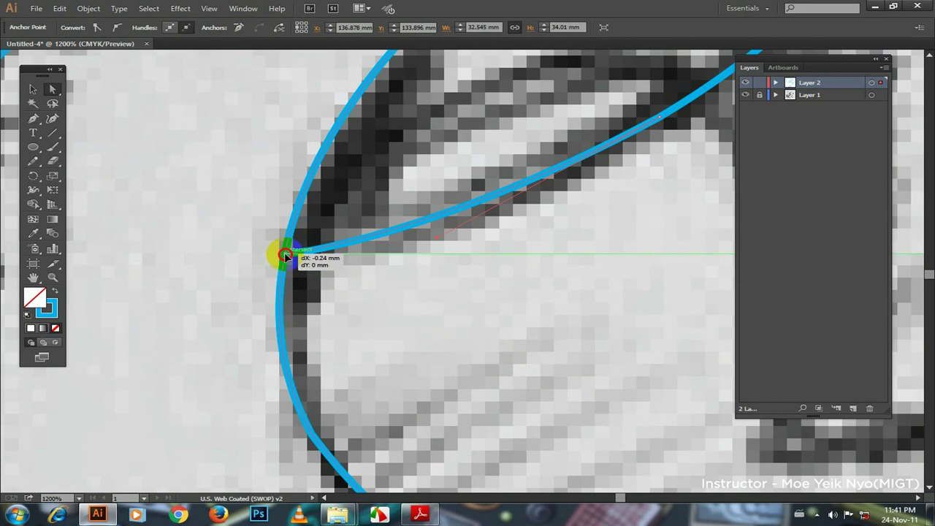
left_click_drag(285, 256, 284, 255)
key("ctrl+minus")
key("ctrl+minus")
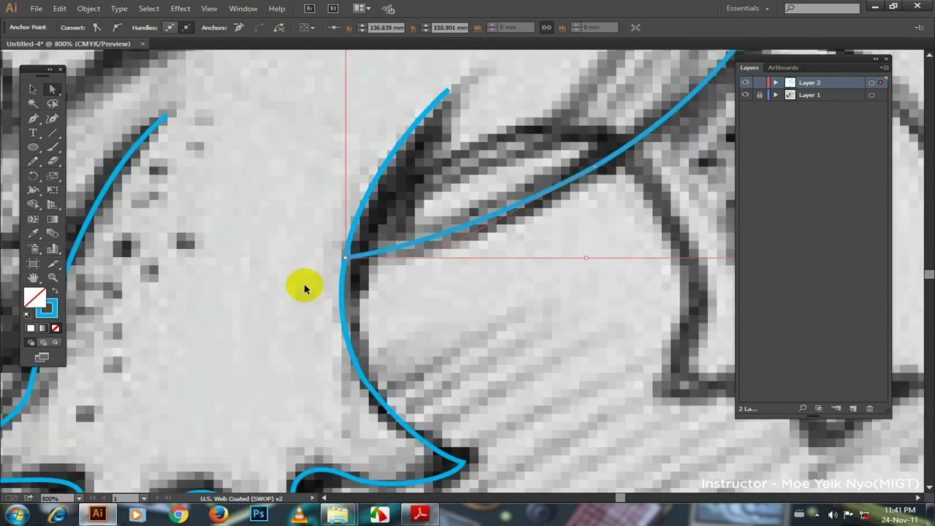
key("ctrl+minus")
key("ctrl+minus")
key("p")
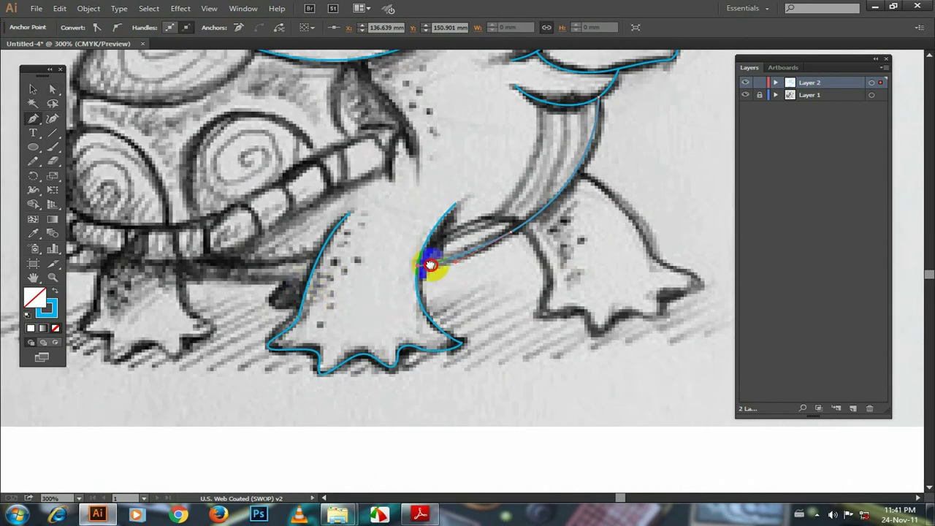
Step: Draw a connecting line from the front leg leftward toward the back foot
scroll(432, 255, "left", 3)
scroll(433, 255, "down", 1)
left_click_drag(432, 232, 404, 260)
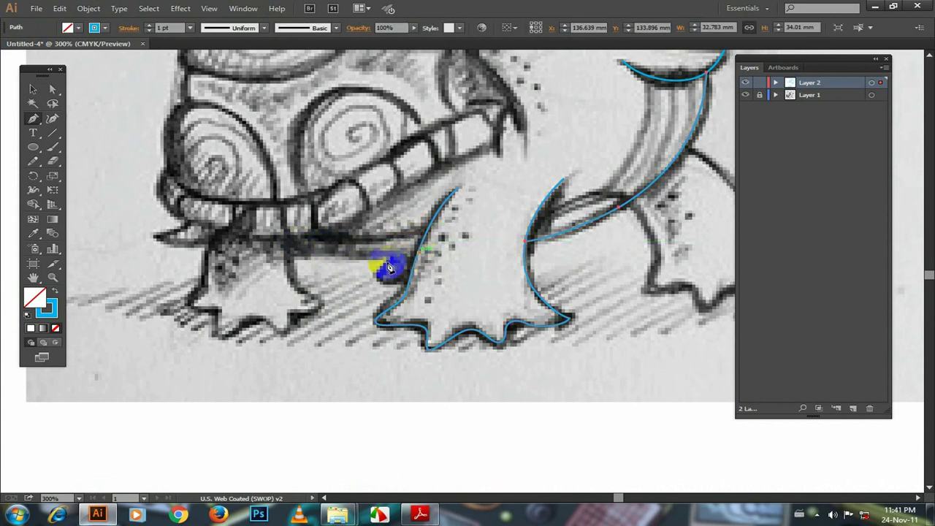
left_click_drag(390, 267, 291, 258)
key("v")
left_click(340, 292)
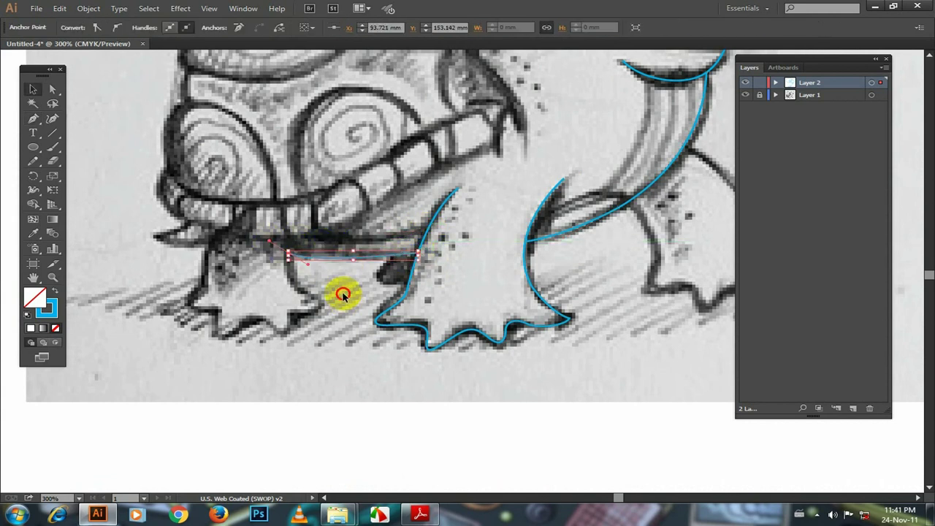
key("ctrl+plus")
key("ctrl+plus")
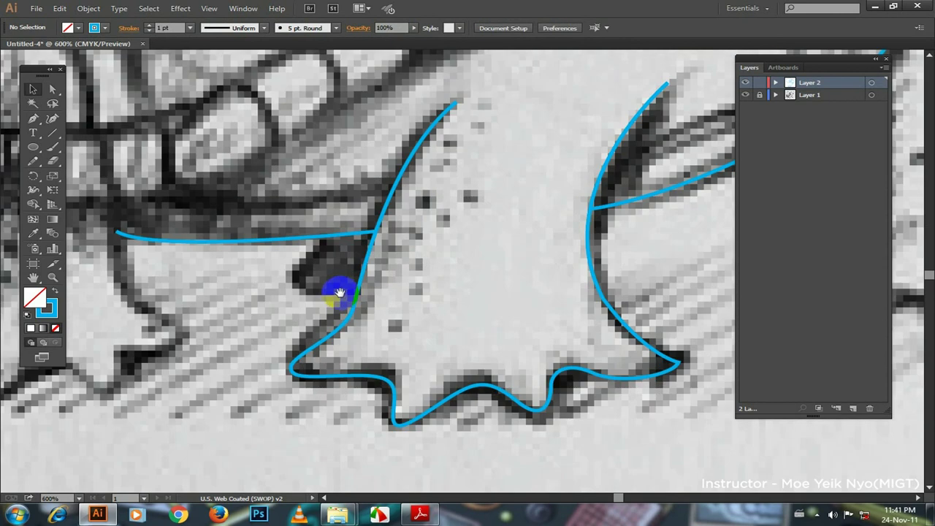
left_click_drag(334, 288, 417, 282)
Step: Trace the back foot from the line down around its toes
key("p")
left_click_drag(205, 230, 205, 208)
left_click_drag(227, 303, 265, 328)
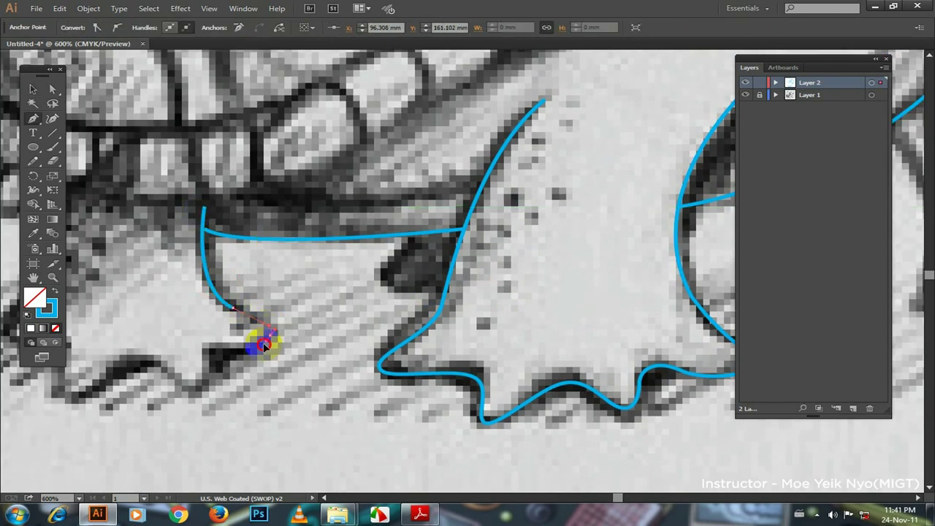
scroll(390, 309, "down", 2)
scroll(390, 309, "left", 3)
mouse_move(314, 302)
left_mouse_down()
mouse_move(316, 328)
mouse_move(276, 318)
left_mouse_up()
left_click_drag(219, 328, 190, 349)
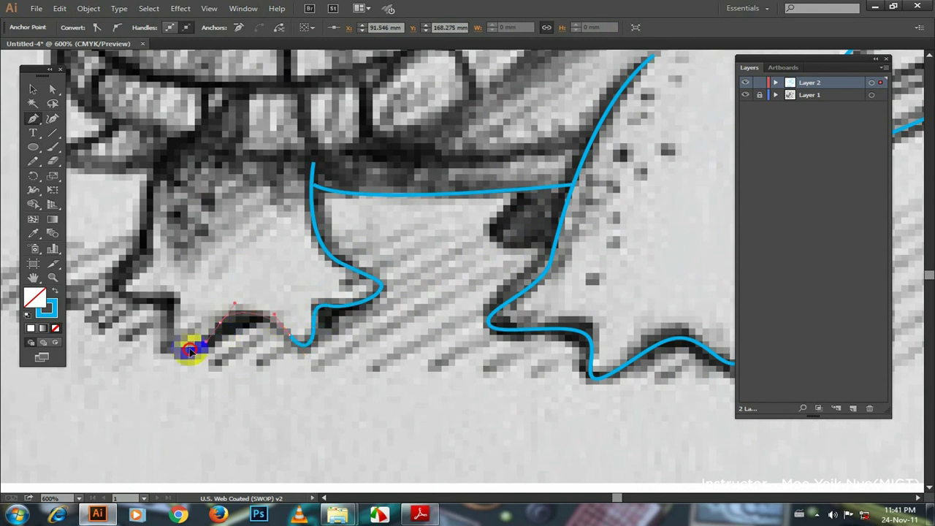
left_click(175, 306)
scroll(156, 317, "up", 1)
scroll(157, 317, "left", 2)
left_click(152, 316)
left_click_drag(212, 165, 235, 133)
key("v")
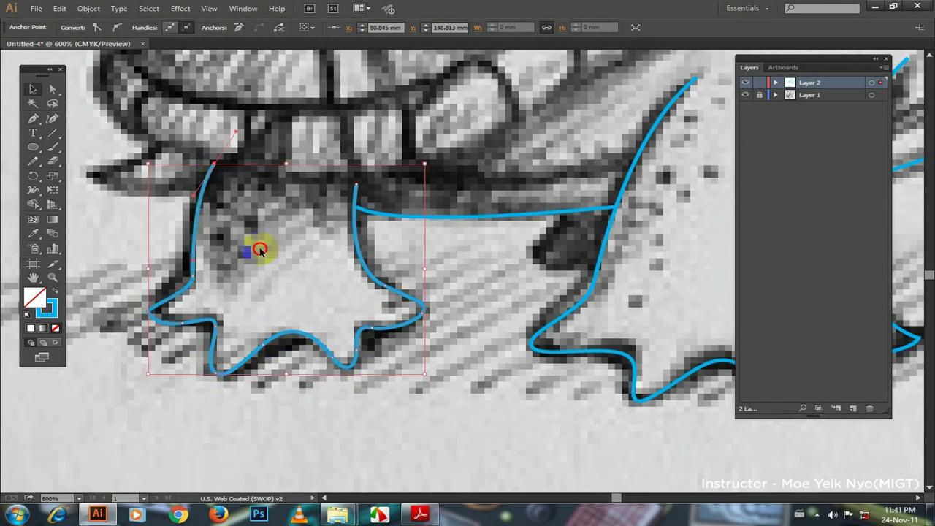
Step: Trace the mouth edge near the tusk on the turtle's face
scroll(312, 223, "up", 1)
key("ctrl+minus")
key("ctrl+minus")
scroll(376, 281, "up", 1)
scroll(389, 292, "left", 2)
key("p")
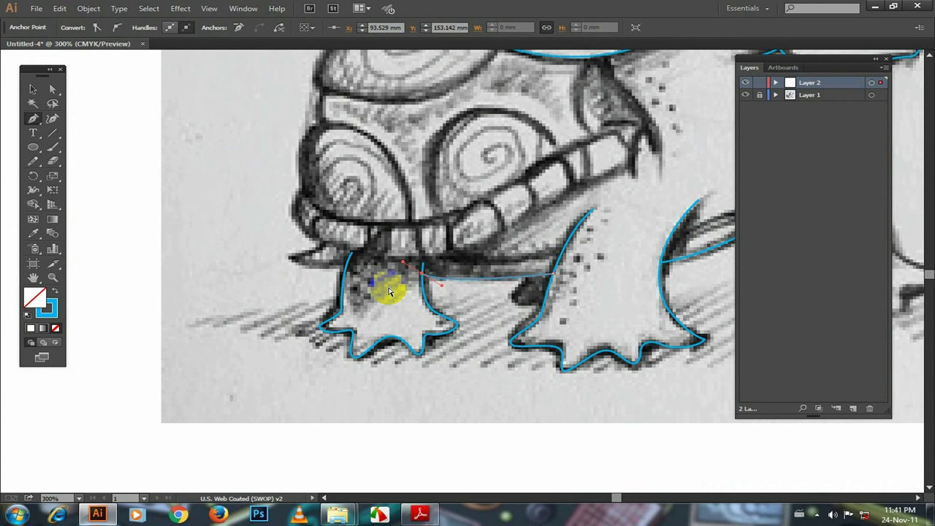
scroll(389, 293, "up", 1)
key("ctrl+plus")
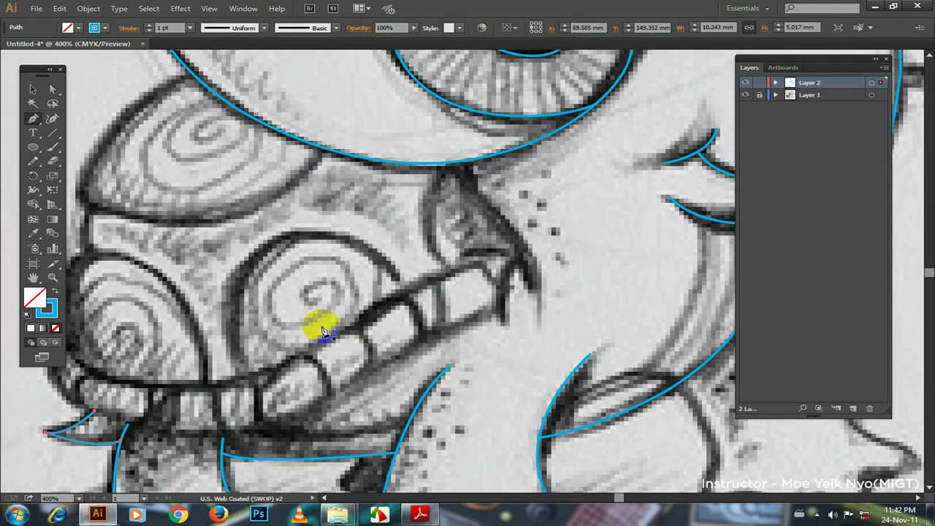
left_click_drag(524, 247, 546, 255)
scroll(522, 241, "down", 2)
left_click_drag(413, 287, 426, 329)
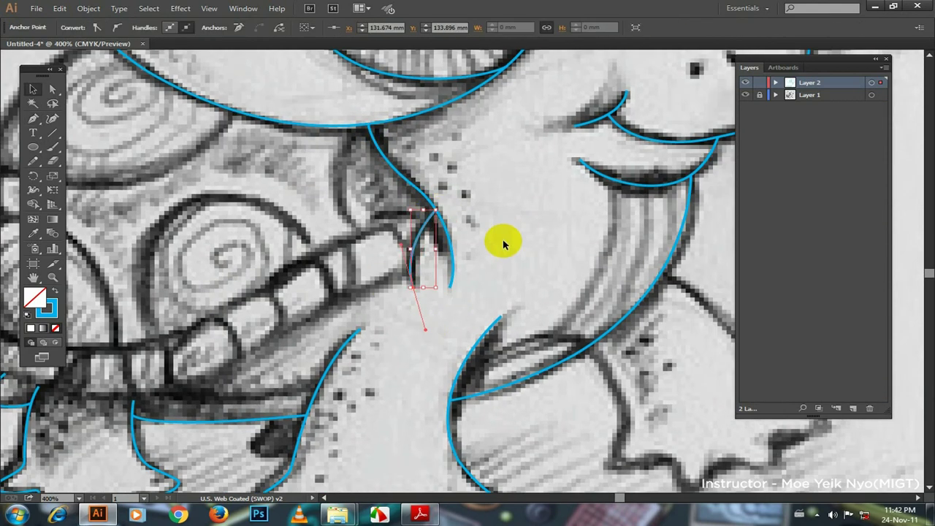
Step: Trace the lower lip edge above the front leg
scroll(380, 241, "down", 3)
scroll(376, 229, "left", 4)
left_click_drag(109, 284, 176, 298)
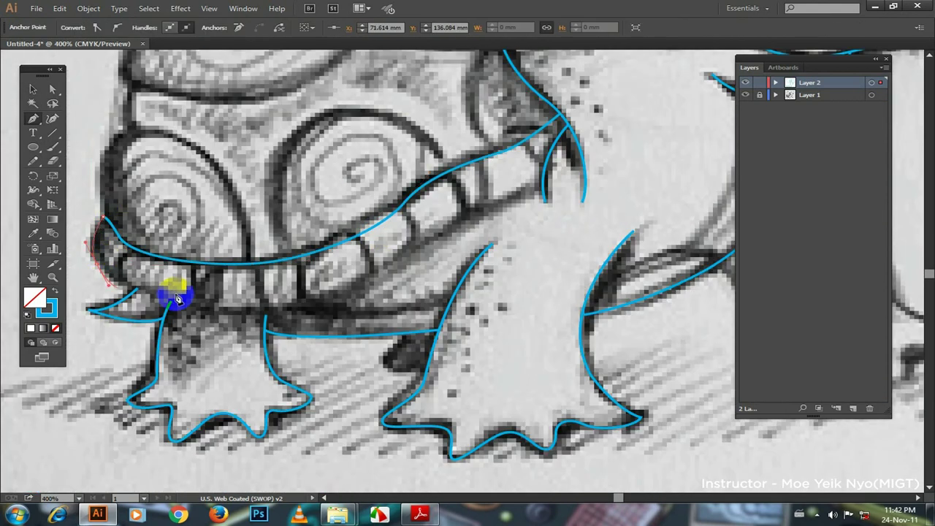
scroll(502, 246, "up", 1)
scroll(339, 232, "up", 1)
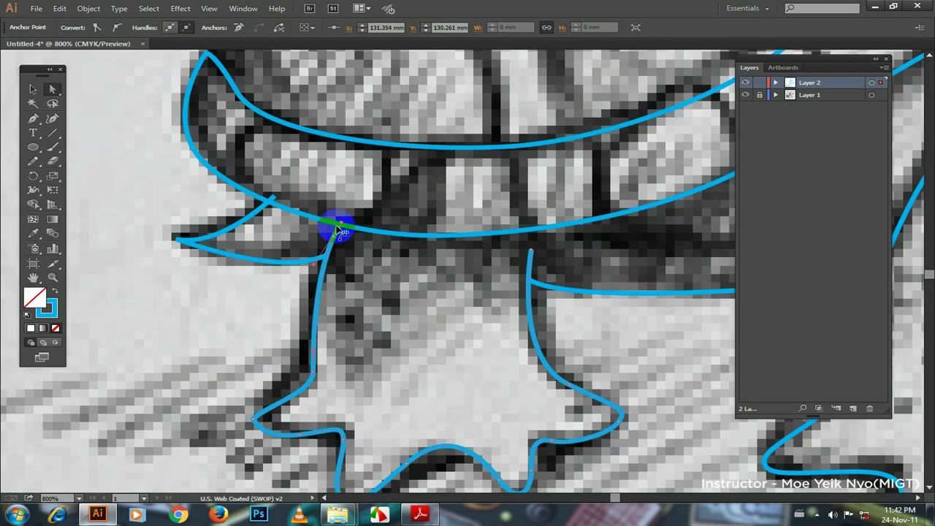
scroll(271, 202, "down", 1)
scroll(267, 203, "down", 2)
scroll(156, 257, "up", 1)
left_click_drag(264, 311, 264, 356)
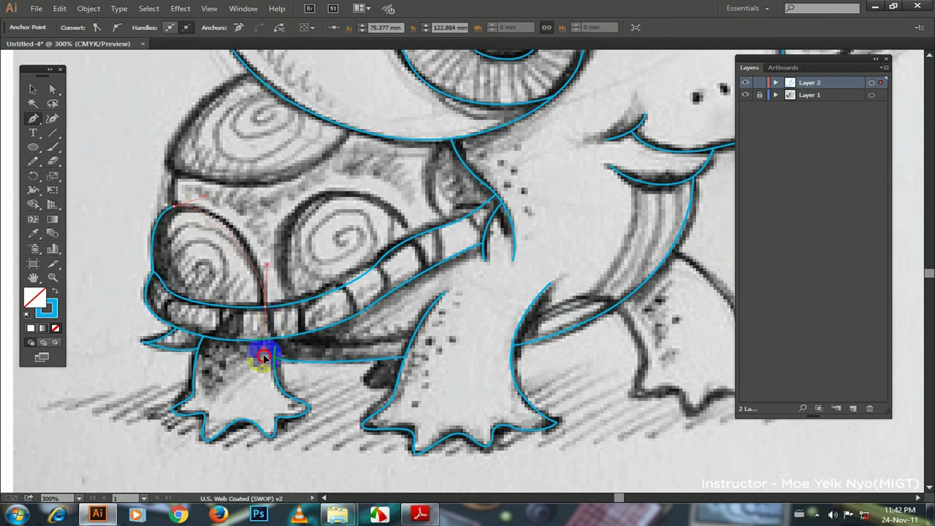
Step: Trace the spiral shell spot and the upper shell edge
left_click(300, 300)
left_click_drag(413, 234, 424, 244)
left_click_drag(442, 138, 474, 91)
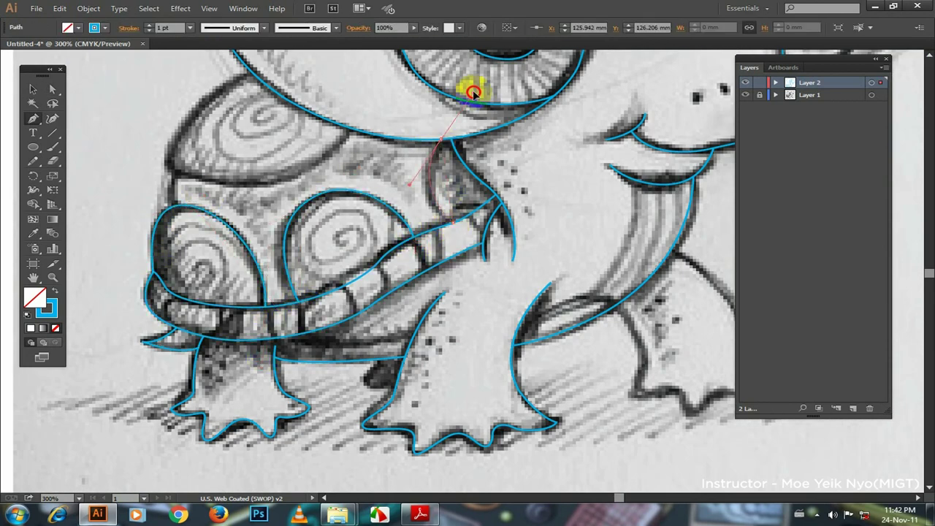
scroll(473, 92, "up", 1)
left_click_drag(200, 220, 205, 205)
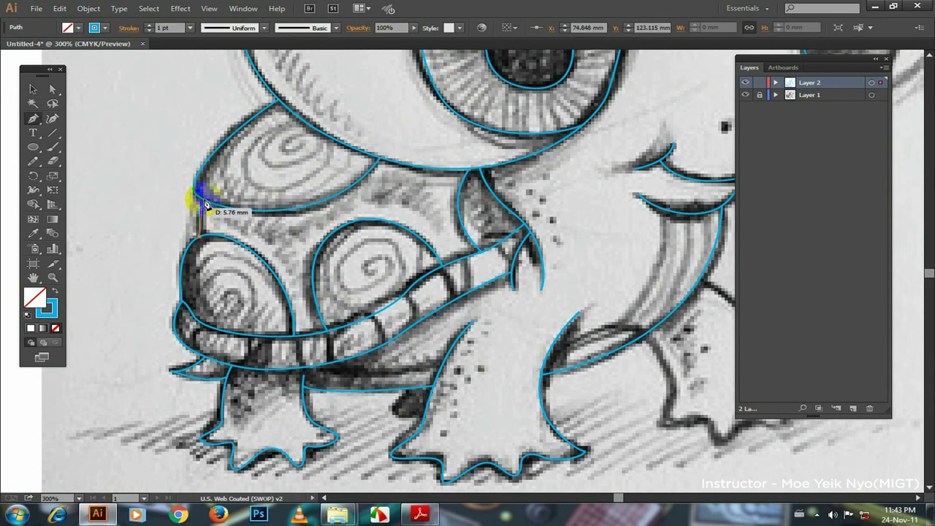
scroll(206, 204, "up", 3)
scroll(259, 209, "right", 2)
scroll(605, 339, "down", 2)
Step: Trace the far eye's rim and its pupil
left_click_drag(616, 158, 641, 96)
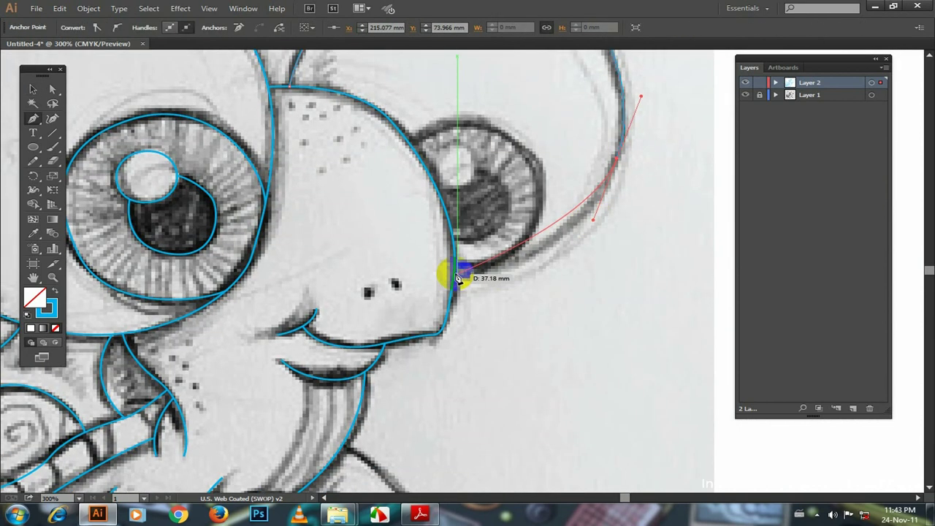
mouse_move(456, 278)
left_mouse_down()
mouse_move(501, 324)
mouse_move(441, 338)
left_mouse_up()
scroll(501, 324, "up", 3)
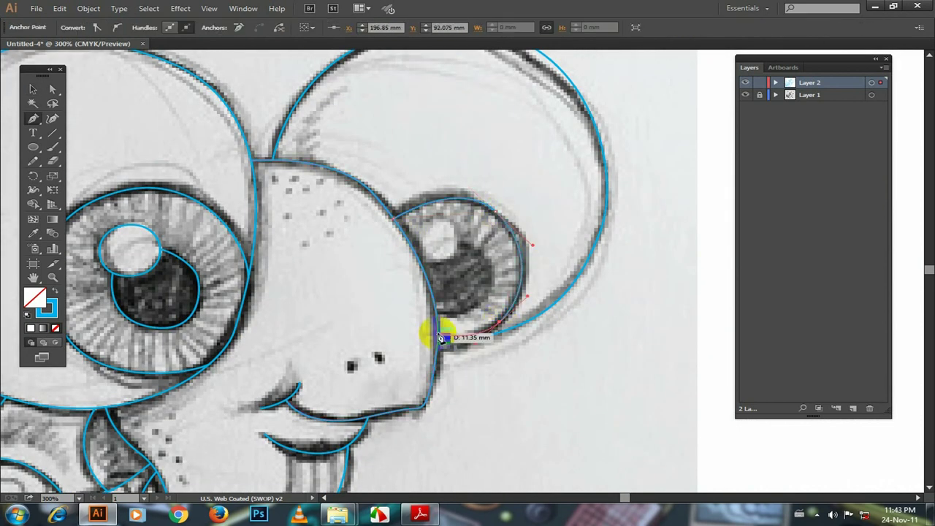
scroll(438, 241, "down", 1)
mouse_move(438, 253)
left_mouse_down()
mouse_move(426, 237)
mouse_move(456, 232)
left_mouse_up()
scroll(412, 234, "up", 1)
scroll(376, 176, "down", 1)
left_click_drag(342, 259, 341, 264)
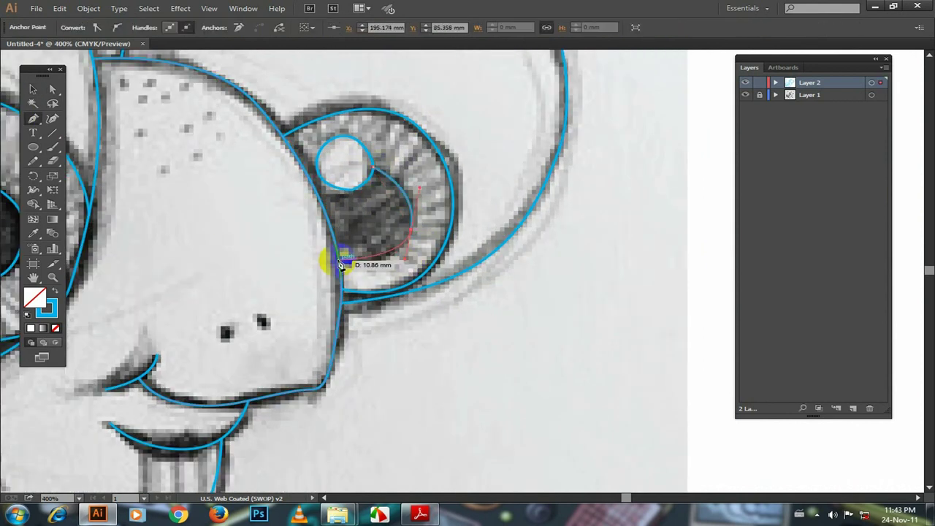
scroll(212, 124, "up", 2)
left_click(296, 196, "ctrl")
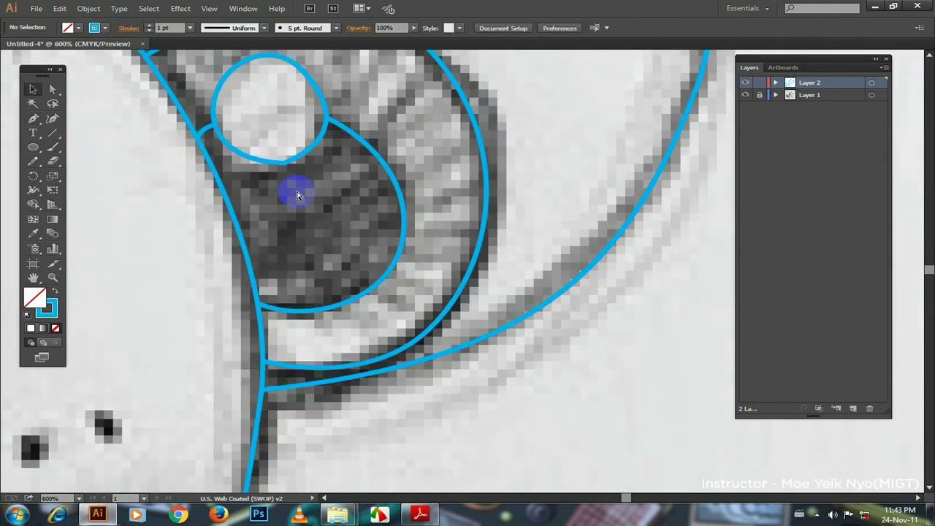
scroll(413, 303, "down", 3)
scroll(293, 268, "up", 2)
Step: Outline the other back foot from its toes up the leg, adjusting one anchor
key("p")
left_click(395, 396)
left_click_drag(415, 395, 427, 365)
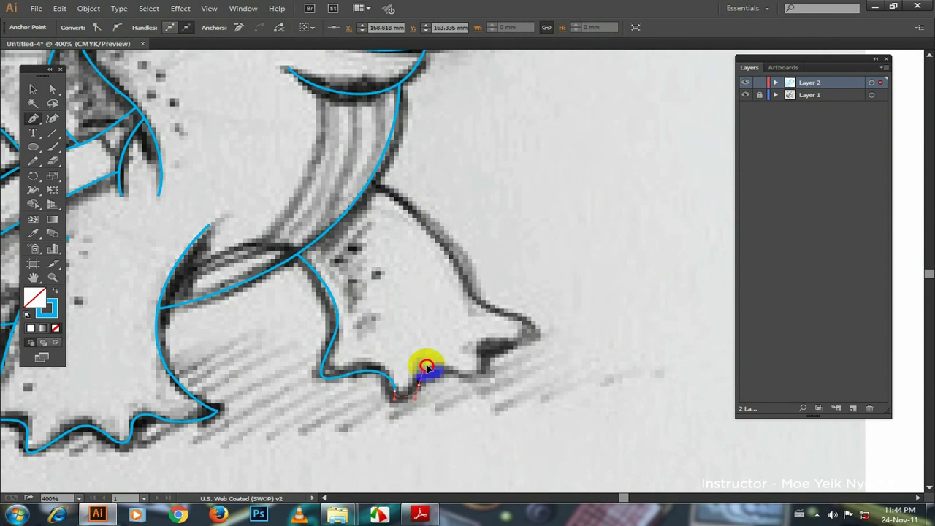
left_click(497, 378)
left_click(542, 333)
left_click(508, 317)
left_click(331, 161)
left_click(397, 298, "ctrl")
scroll(335, 275, "up", 3)
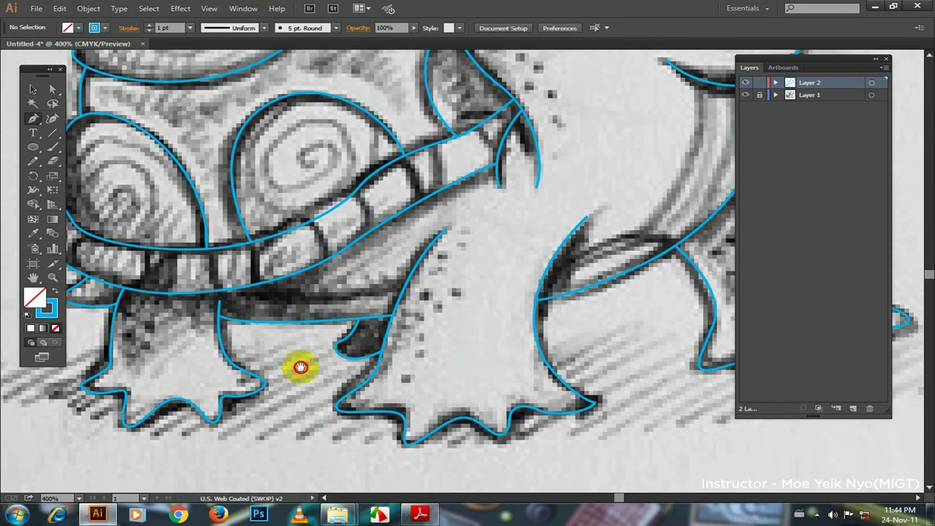
left_click_drag(218, 305, 219, 295)
scroll(236, 340, "up", 2)
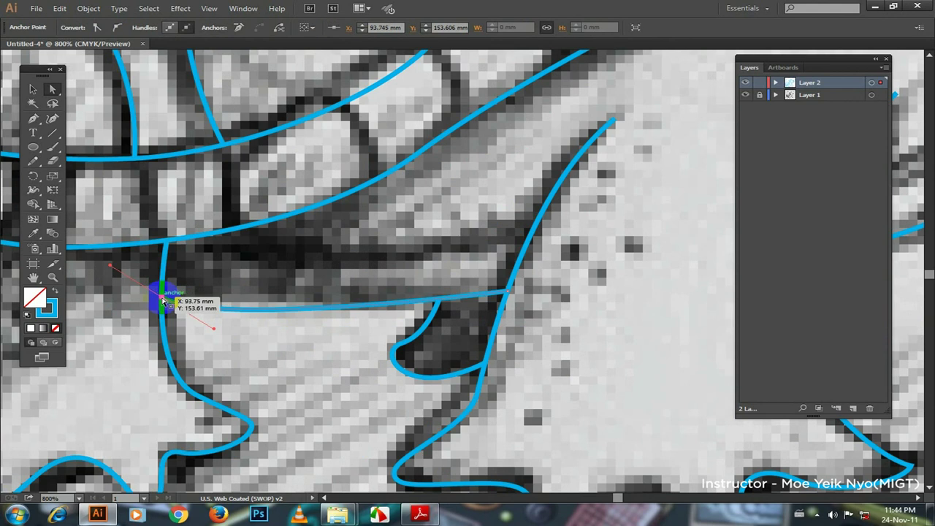
scroll(163, 300, "down", 1)
Step: Draw a curved stripe down the neck following the sketch
key("p")
left_click(307, 322)
mouse_move(505, 289)
left_mouse_down()
mouse_move(565, 316)
mouse_move(480, 375)
left_mouse_up()
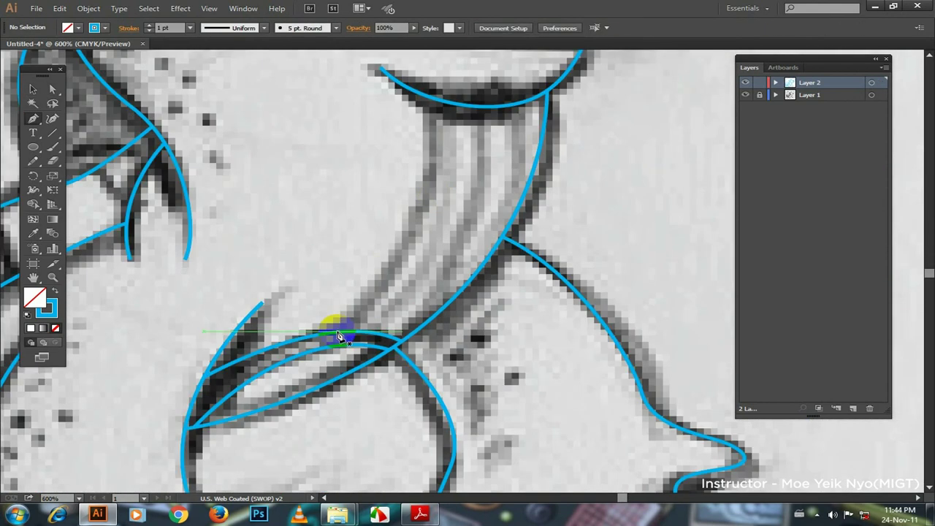
left_click(339, 336)
scroll(397, 73, "up", 3)
left_click(469, 188)
left_click(590, 328, "ctrl")
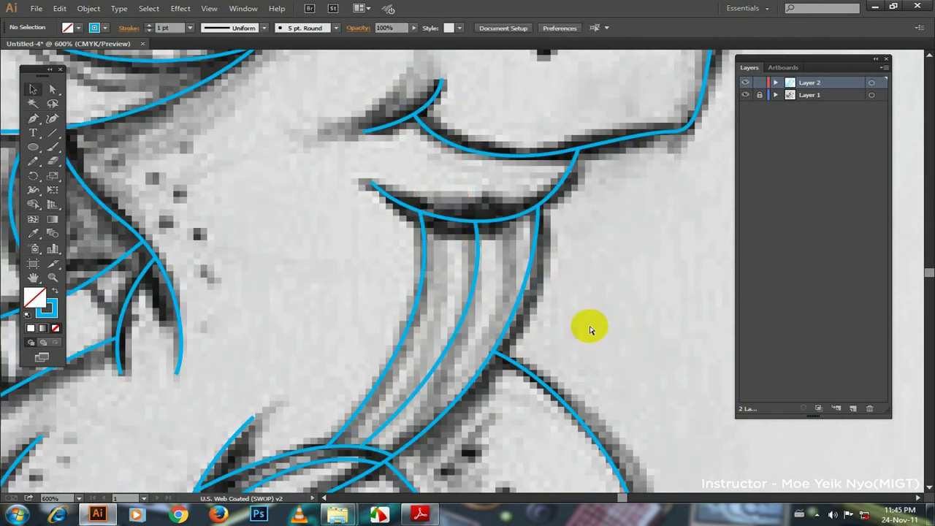
scroll(590, 330, "down", 3)
Step: Hide the pencil sketch layer and zoom in on the head
scroll(591, 330, "down", 1)
left_click(591, 329)
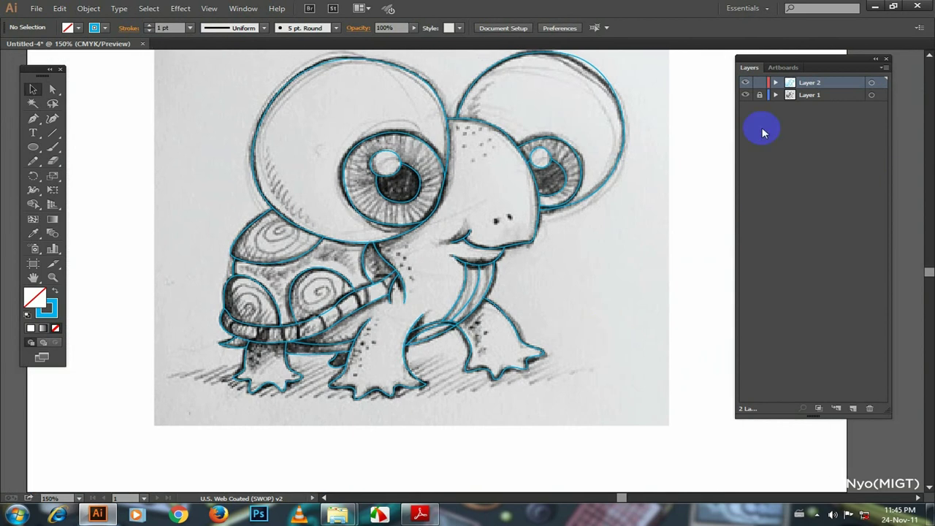
left_click(745, 95)
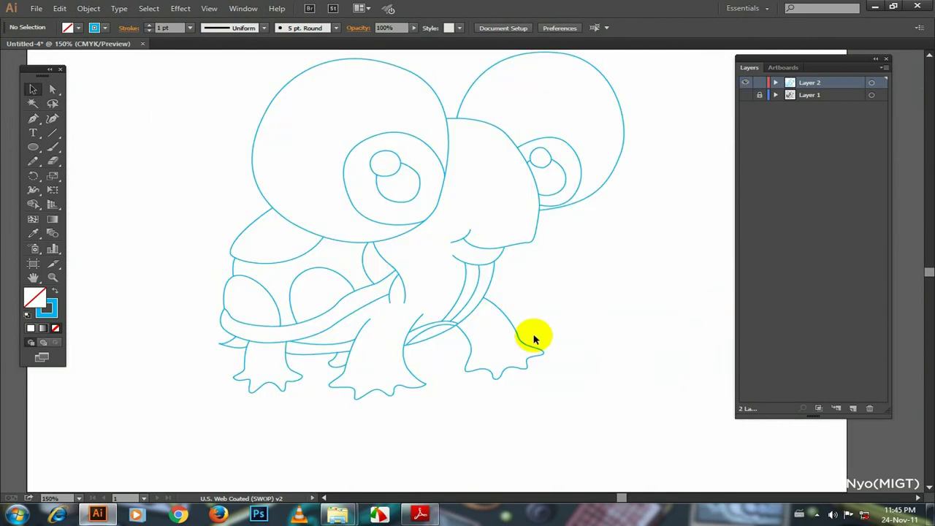
scroll(534, 340, "up", 1, "alt")
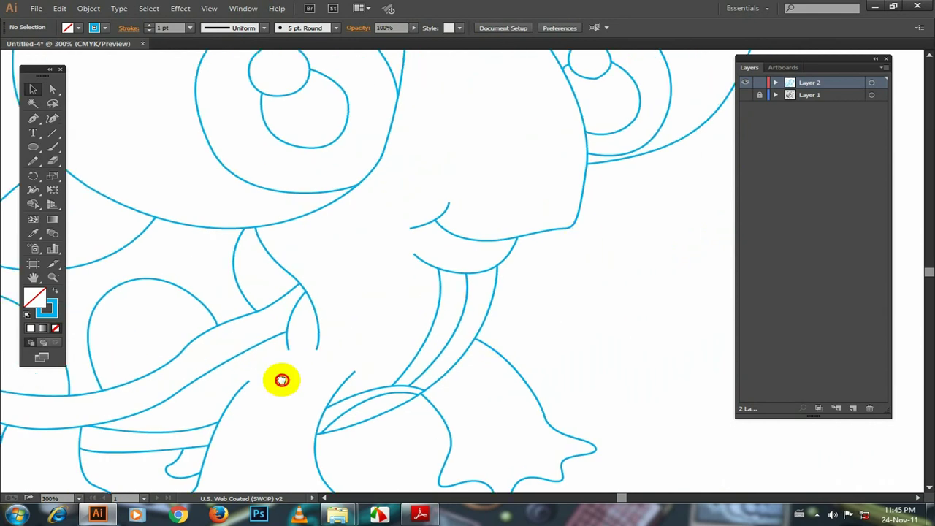
scroll(284, 384, "up", 3)
key("ctrl+plus")
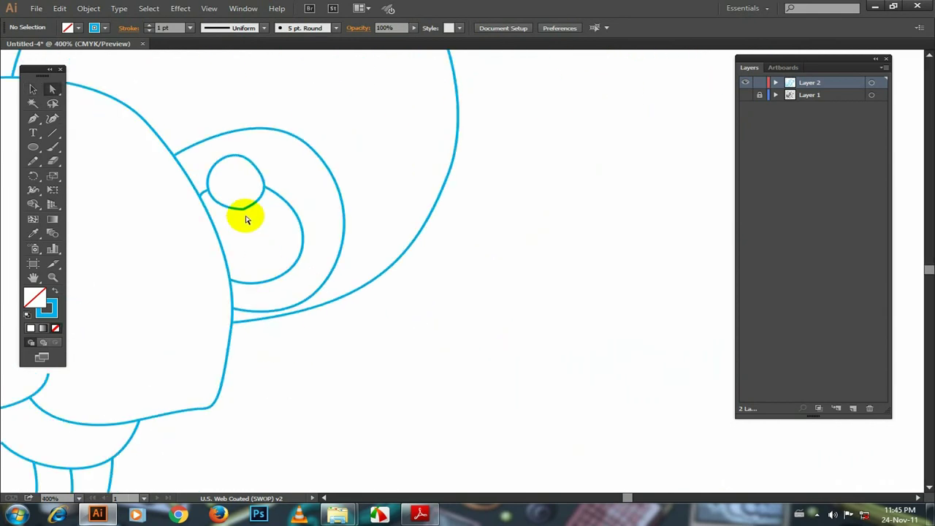
Step: Reshape the curve of the eye's highlight circle
left_click(248, 220)
left_click_drag(249, 219, 341, 237)
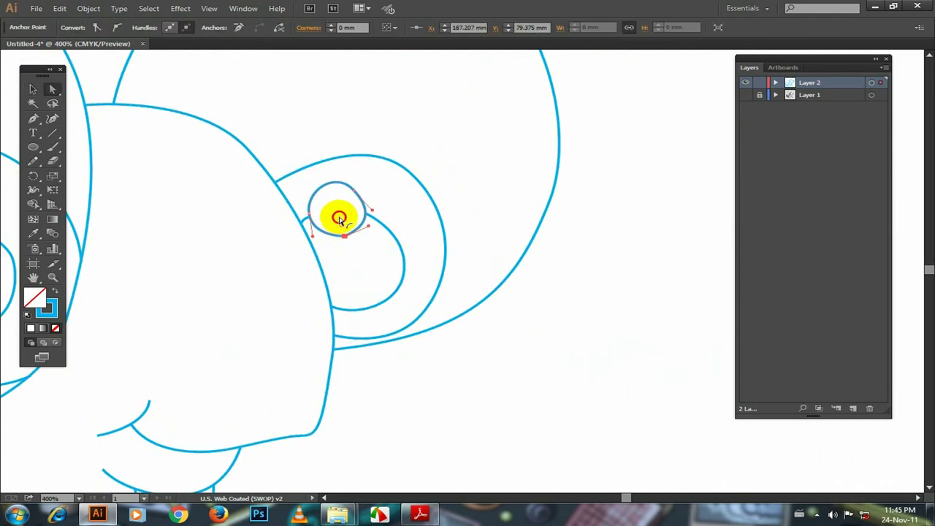
scroll(475, 293, "down", 5)
left_click(554, 268)
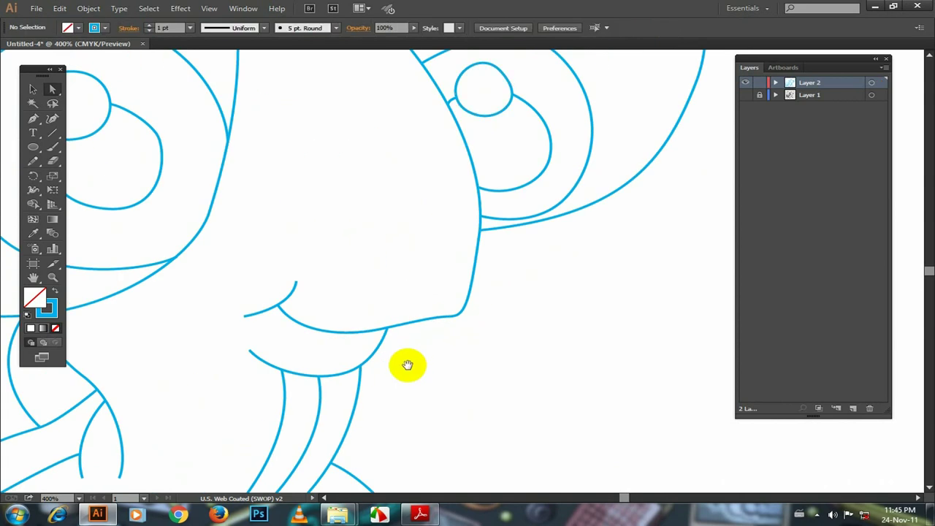
Step: Move the mouth curve's open end into place
scroll(523, 279, "down", 2)
scroll(523, 279, "down", 3)
scroll(507, 236, "left", 2)
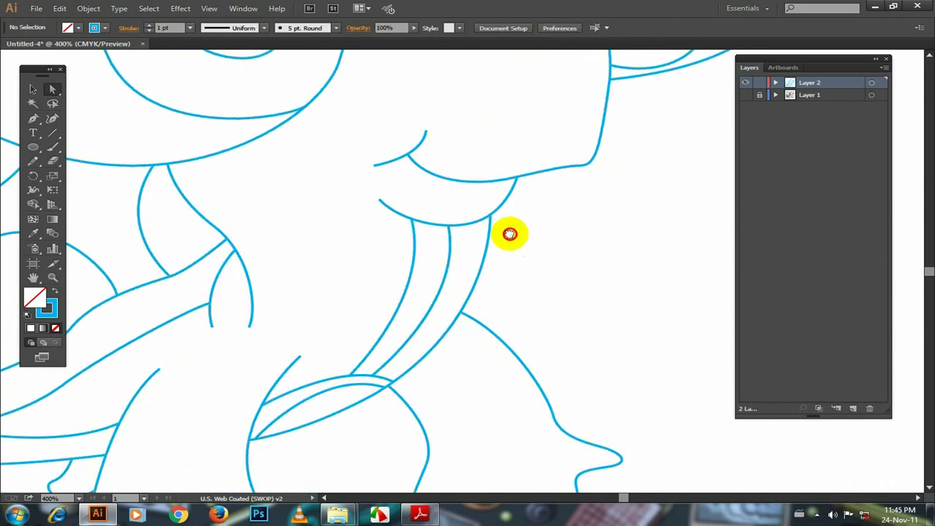
left_click(383, 160)
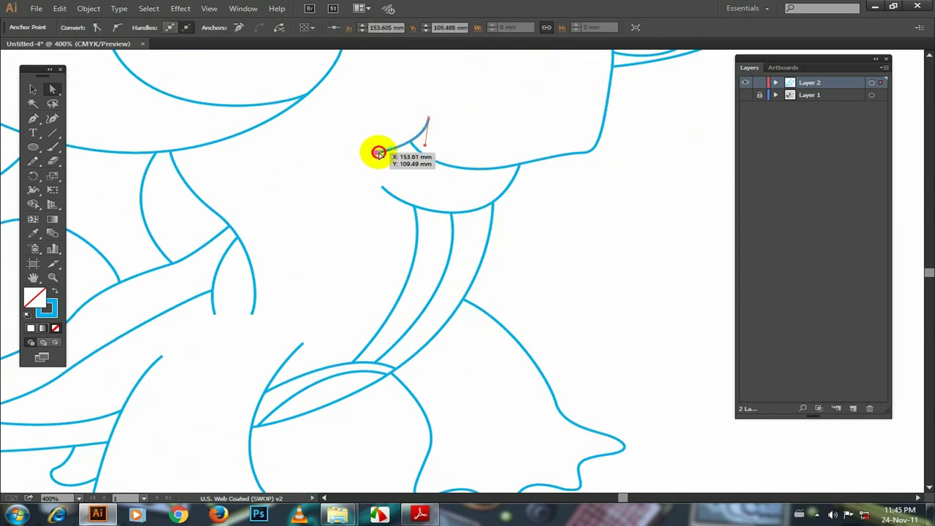
left_click_drag(382, 151, 383, 151)
scroll(574, 255, "down", 3)
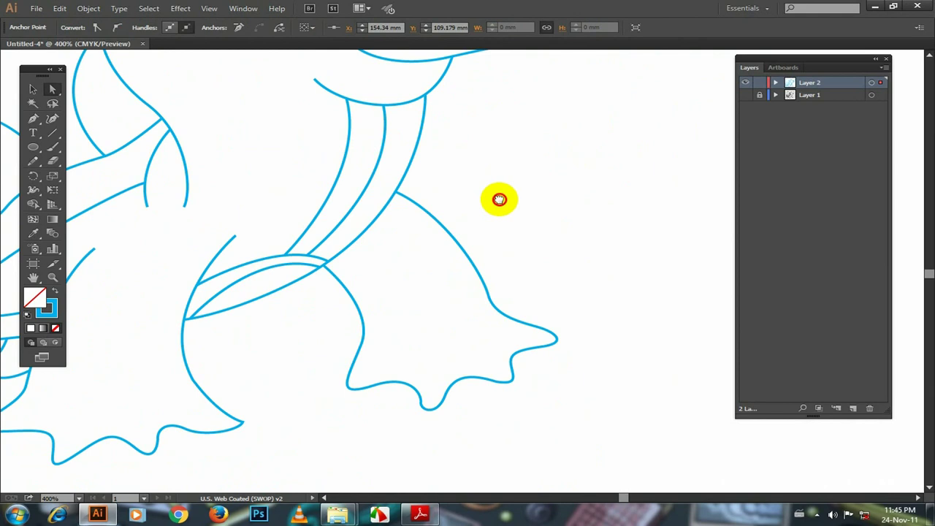
scroll(555, 234, "down", 2)
scroll(616, 270, "left", 2)
left_click_drag(616, 276, 625, 277)
Step: Reshape the front foot's heel and toe curves
left_click(435, 323)
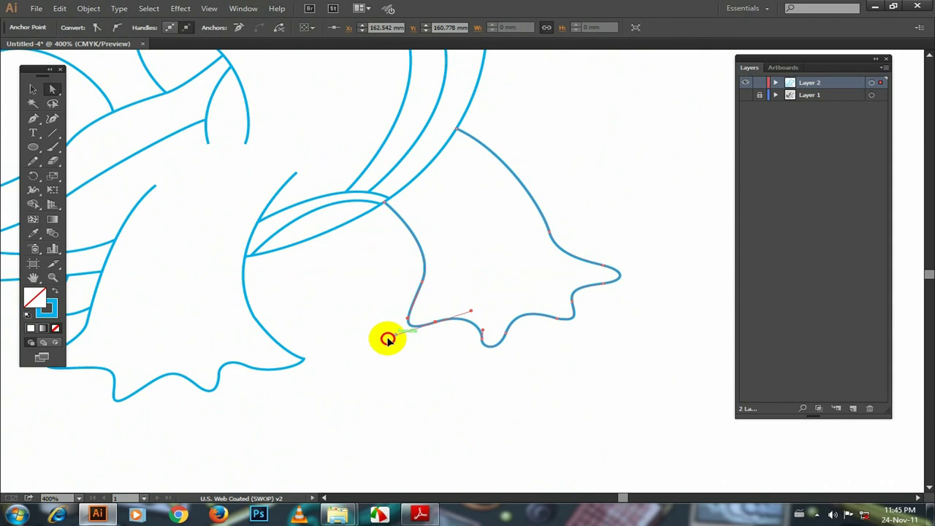
left_click_drag(391, 339, 391, 337)
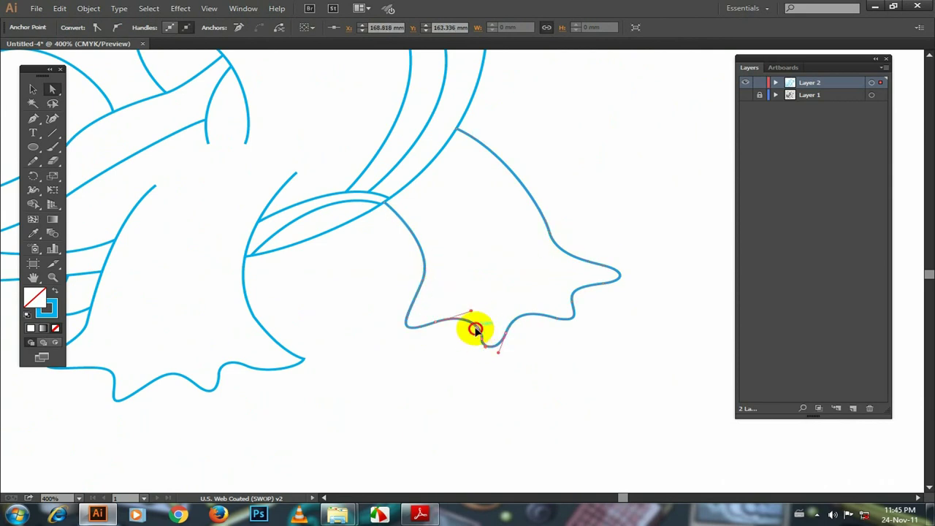
left_click(380, 306)
mouse_move(295, 364)
left_mouse_down()
mouse_move(380, 305)
mouse_move(482, 297)
left_mouse_up()
Step: Pull the back foot's inner leg curve onto the sketch line
left_click_drag(251, 246, 370, 224)
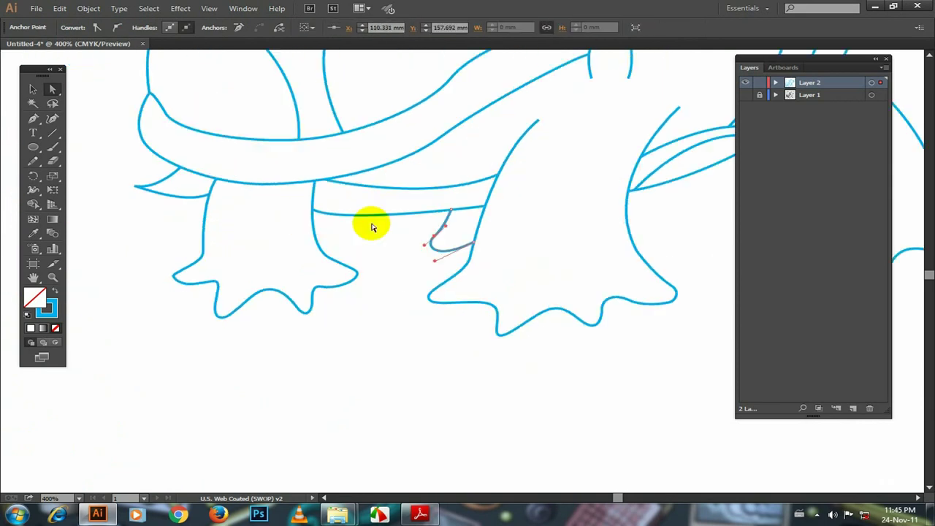
left_click(370, 213)
left_click_drag(411, 252, 298, 278)
left_click_drag(188, 167, 367, 292)
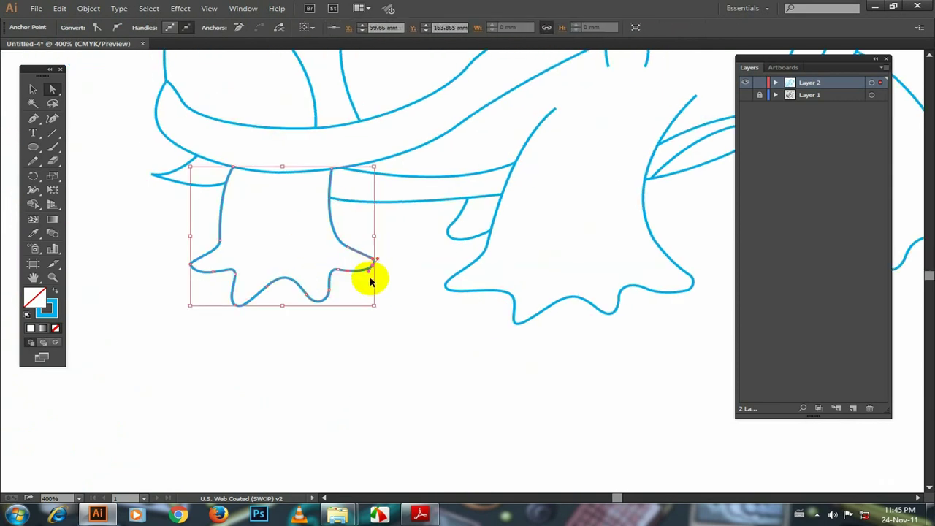
mouse_move(278, 292)
left_mouse_down()
mouse_move(382, 273)
mouse_move(407, 330)
mouse_move(236, 196)
left_mouse_up()
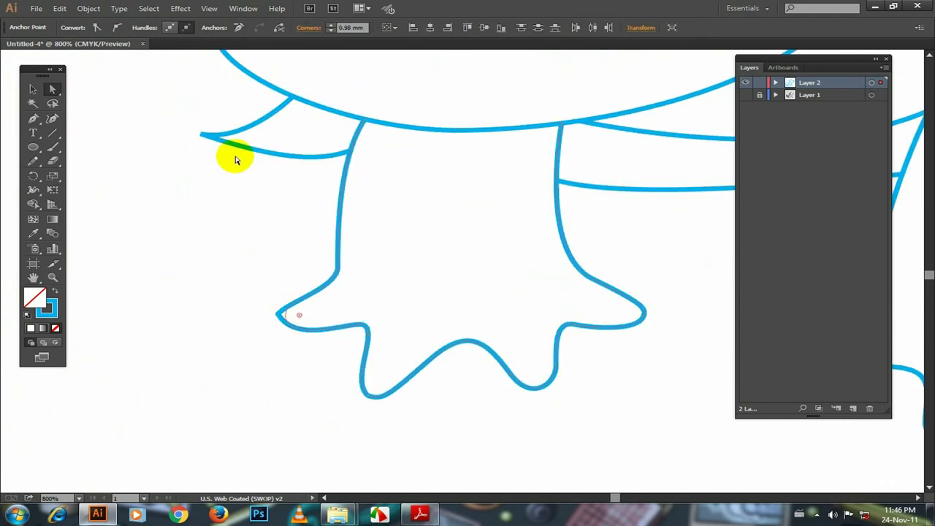
left_click(224, 136)
key("ctrl+minus")
left_click(443, 328)
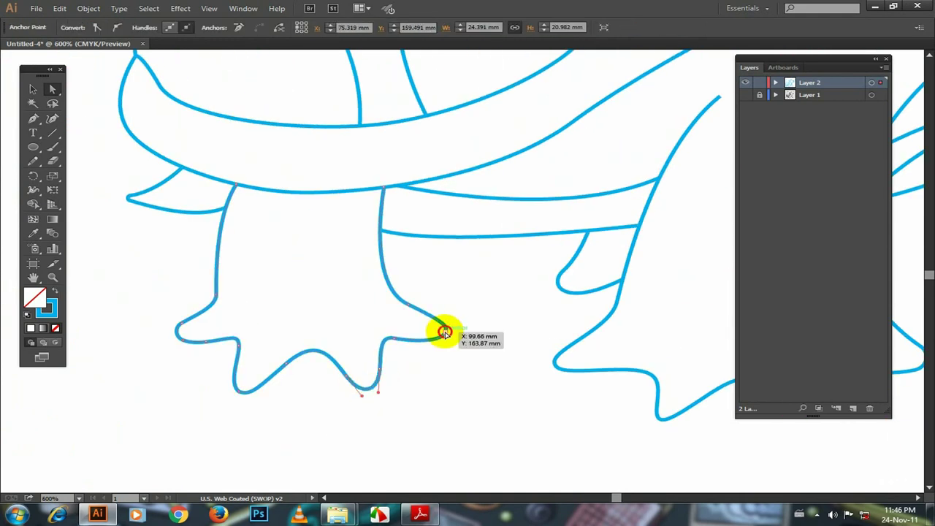
left_click_drag(403, 326, 420, 311)
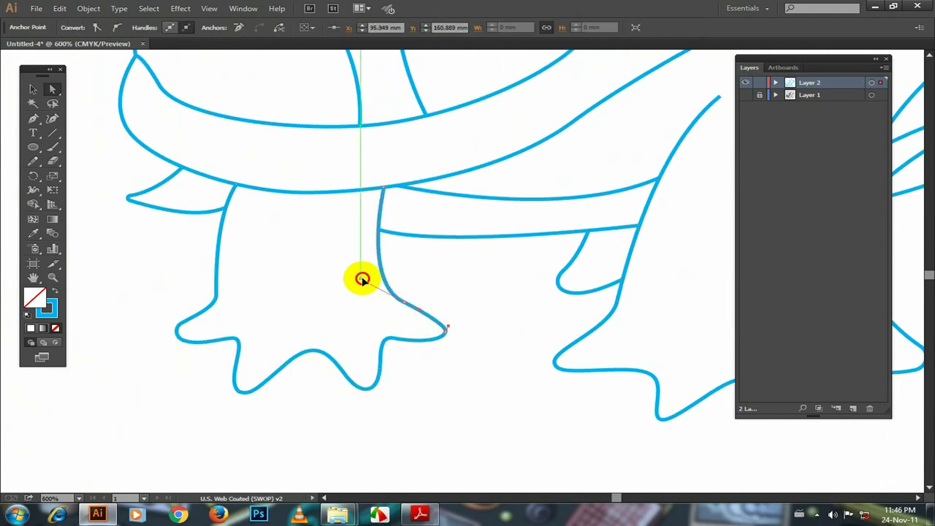
Step: Nudge the anchor where the shell lines meet so they join cleanly
scroll(361, 278, "up", 5)
scroll(288, 278, "left", 2)
left_click(454, 230)
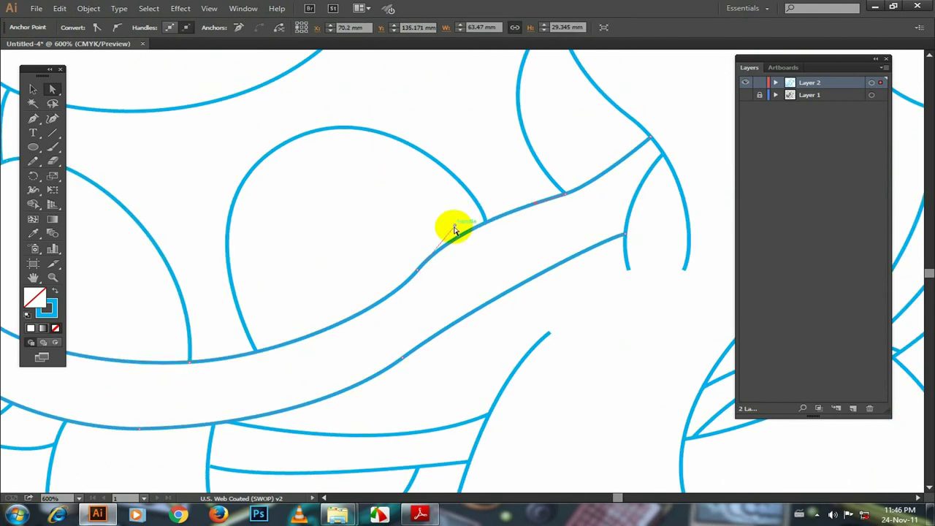
scroll(439, 245, "up", 2)
scroll(476, 271, "up", 2)
left_click_drag(335, 273, 336, 275)
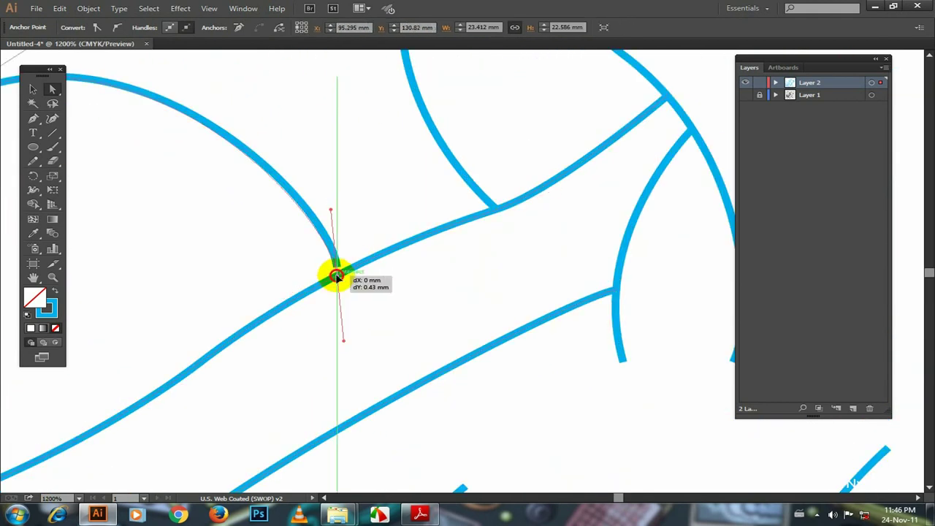
scroll(336, 275, "down", 2)
left_click(240, 182)
Step: Reshape the shell curve below the head and straighten the head outline's curve handle vertically
left_click(152, 198)
scroll(260, 184, "down", 2)
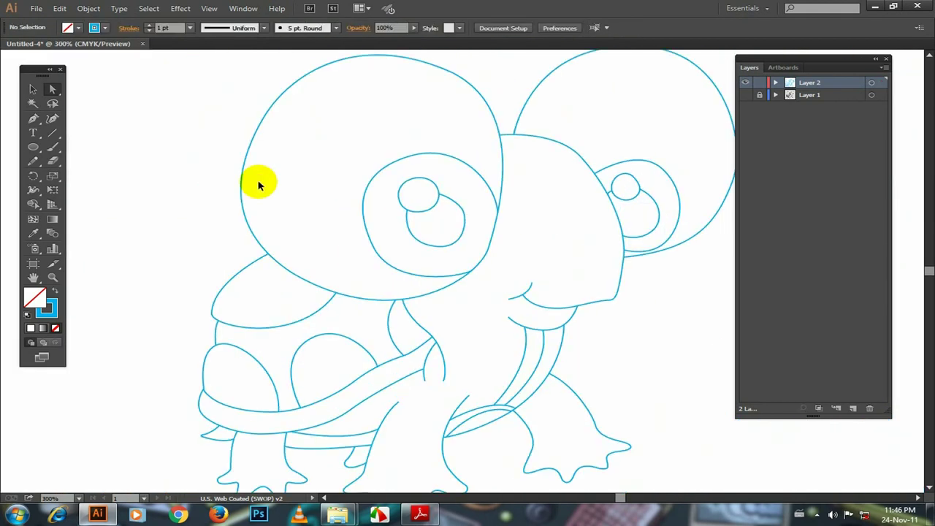
scroll(259, 185, "up", 2)
left_click_drag(334, 241, 488, 284)
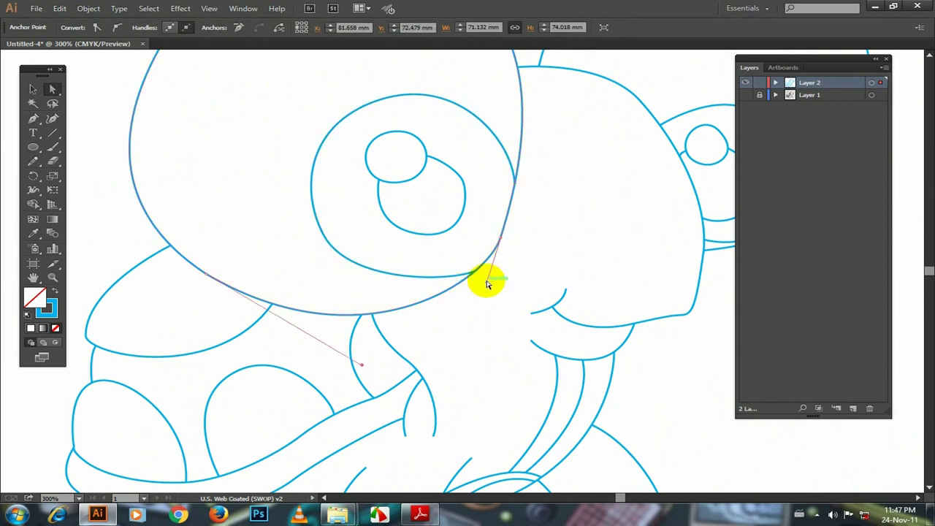
scroll(488, 284, "up", 2)
left_click_drag(388, 245, 423, 183)
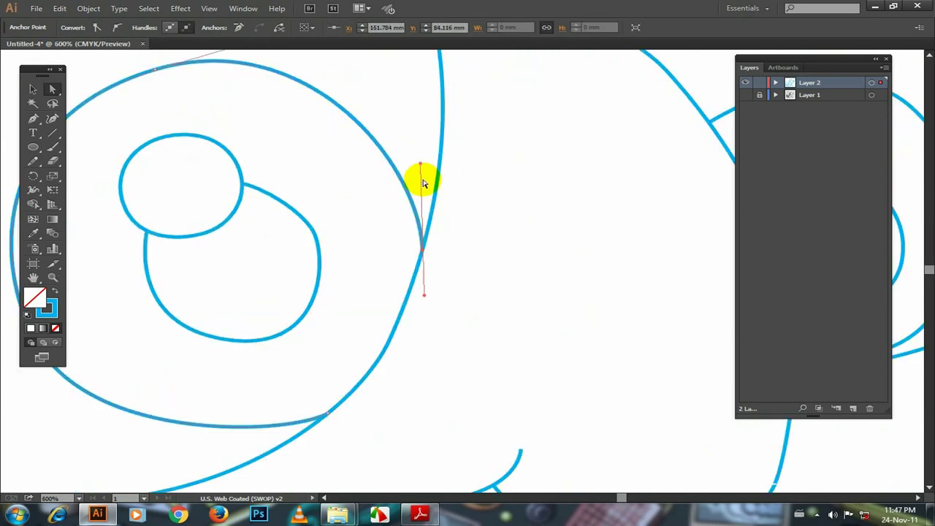
Step: Reshape the curve of the near eye's pupil path
scroll(420, 159, "down", 2)
left_click(309, 299)
left_click(374, 248)
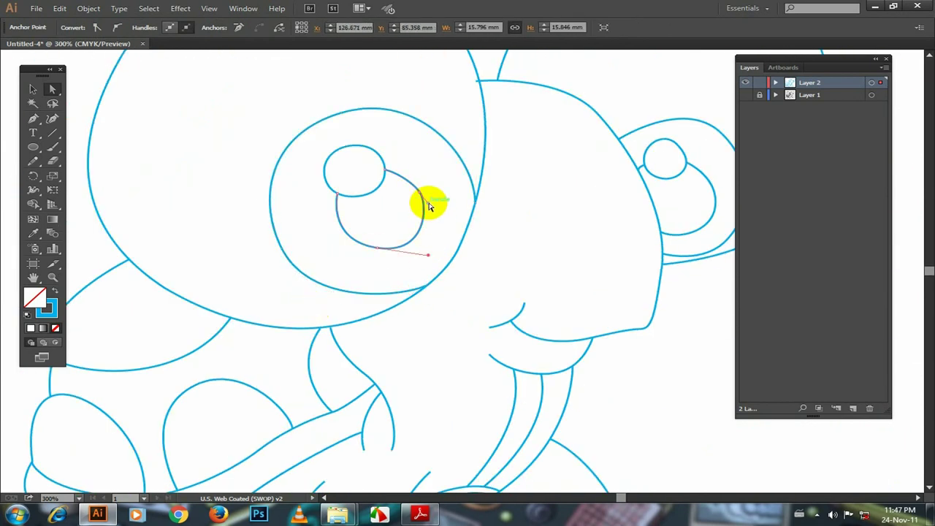
mouse_move(428, 254)
left_mouse_down()
mouse_move(392, 178)
mouse_move(476, 295)
mouse_move(433, 288)
left_mouse_up()
scroll(422, 161, "down", 1)
scroll(486, 123, "down", 2)
scroll(445, 265, "up", 2)
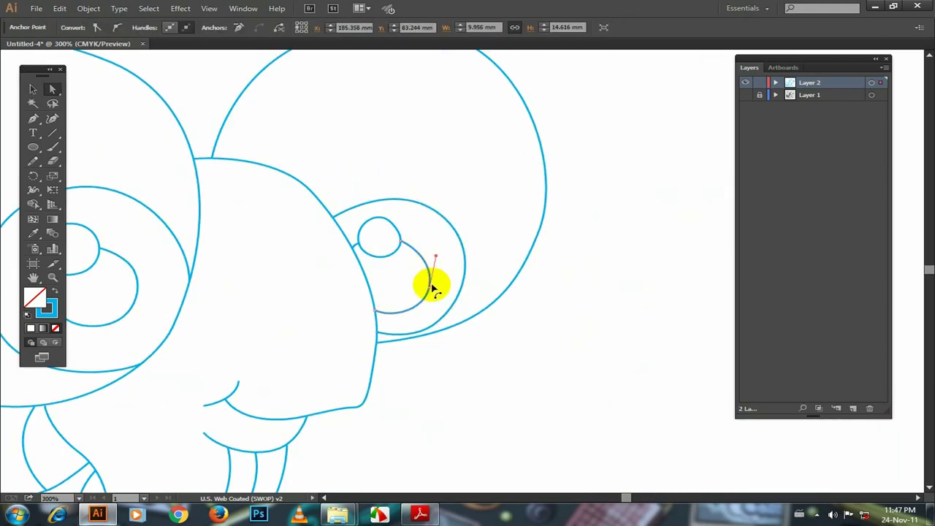
Step: Reshape the far eye's highlight into a neat 7.891 × 7.711 mm oval
scroll(505, 334, "down", 1)
scroll(484, 334, "down", 1)
scroll(409, 245, "up", 2)
left_click(400, 238)
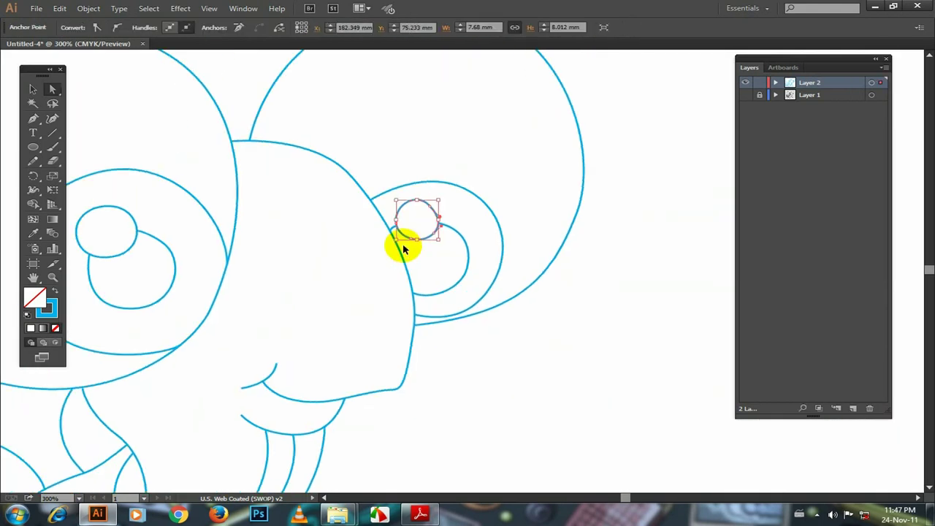
scroll(403, 249, "up", 2)
left_click_drag(401, 142, 377, 119)
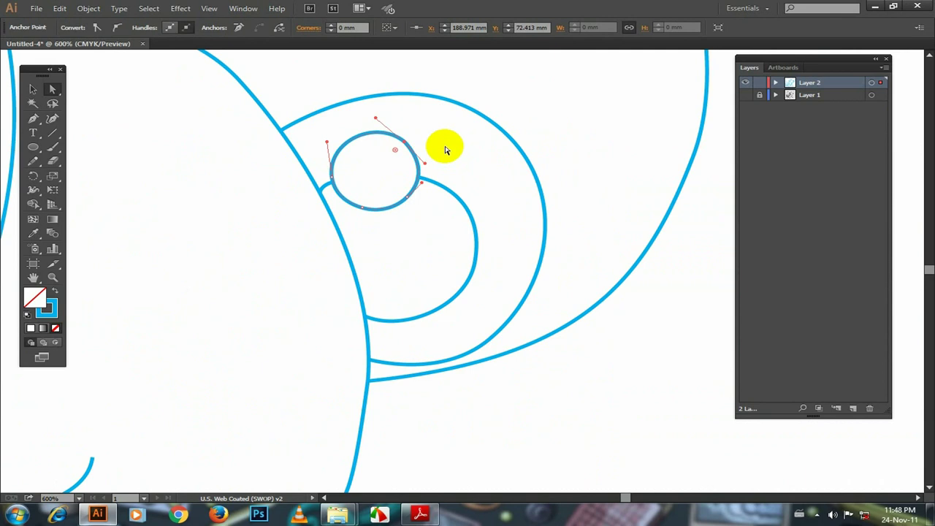
left_click(375, 173)
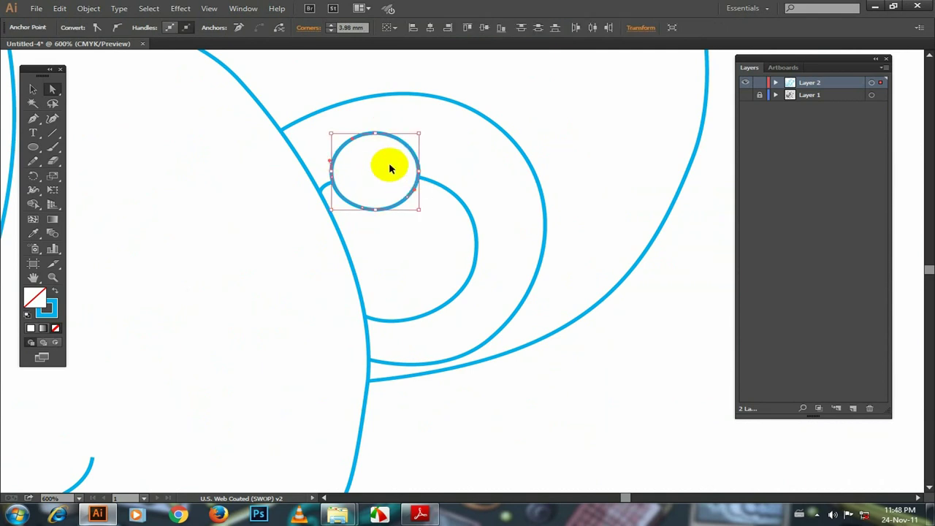
scroll(389, 168, "down", 3)
scroll(438, 186, "down", 1)
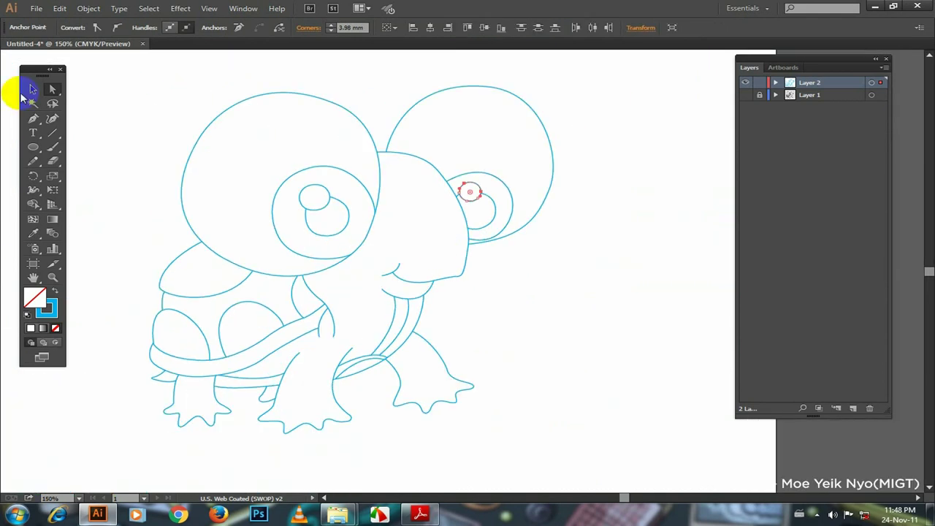
left_click(31, 89)
Step: Change the stroke of every turtle outline from cyan to black
left_click_drag(94, 74, 578, 445)
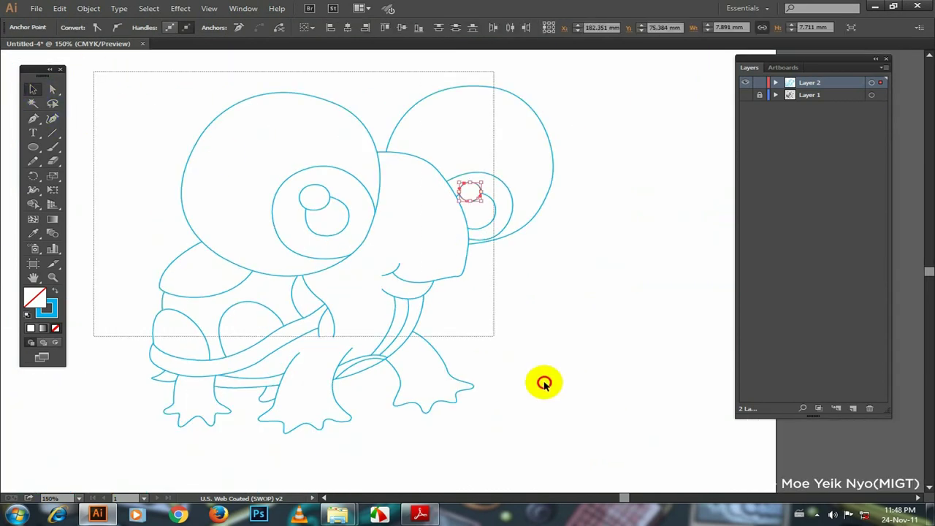
scroll(288, 142, "down", 2)
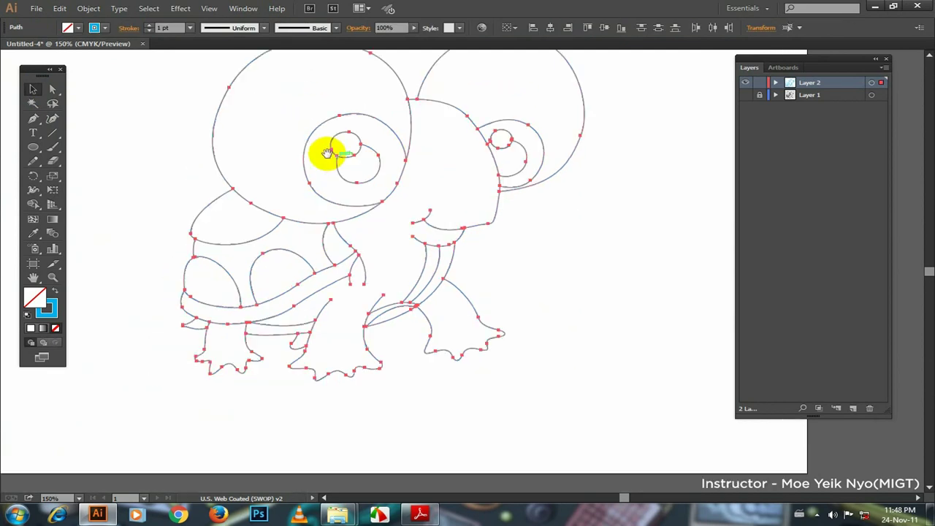
left_click(104, 28)
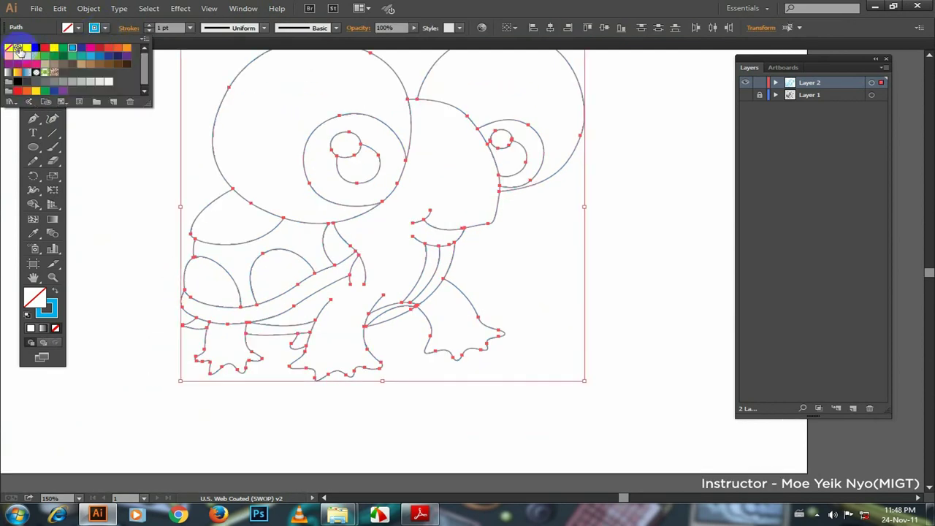
left_click(19, 52)
scroll(153, 202, "down", 2)
left_click(282, 372)
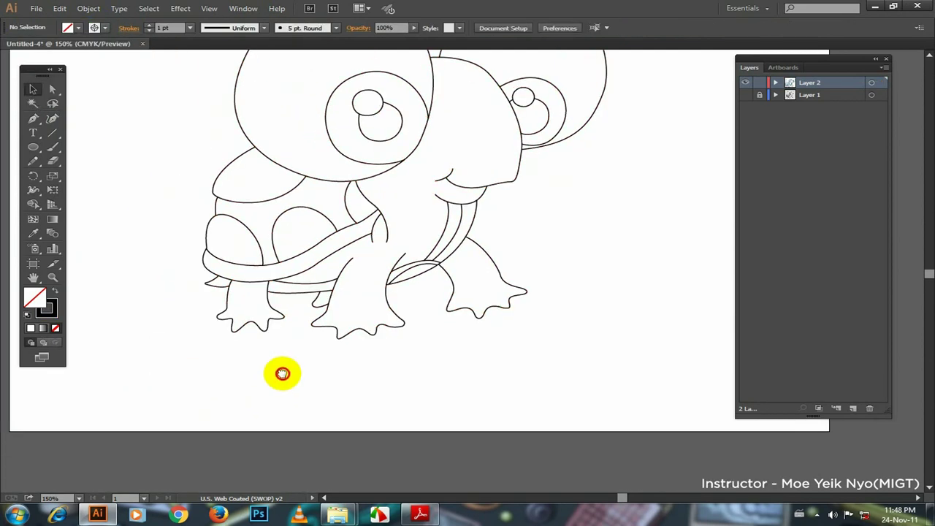
scroll(282, 372, "down", 1)
left_click(65, 94)
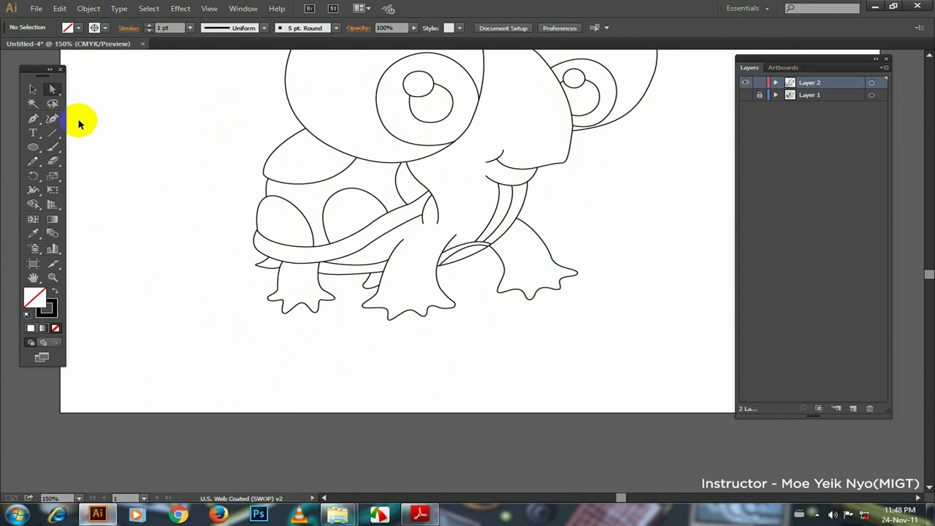
key("ctrl+plus")
key("ctrl+plus")
key("ctrl+plus")
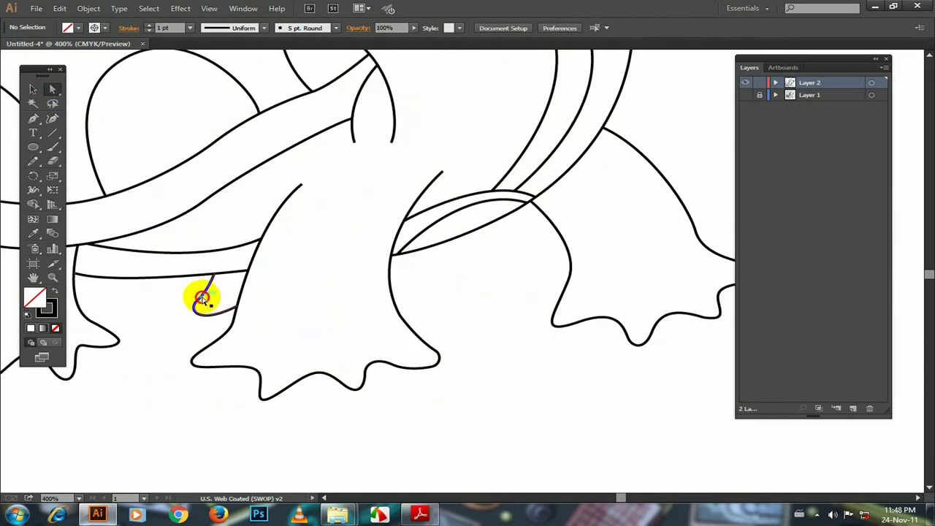
Step: Tweak the curve along the bottom edge of the front foot
left_click(202, 298)
scroll(321, 338, "down", 2)
scroll(322, 338, "left", 2)
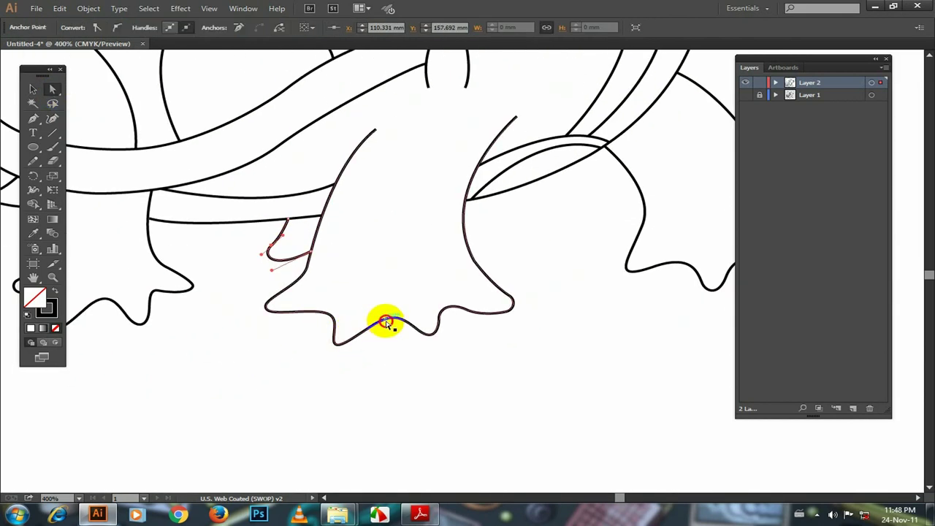
left_click(385, 322)
left_click(433, 326)
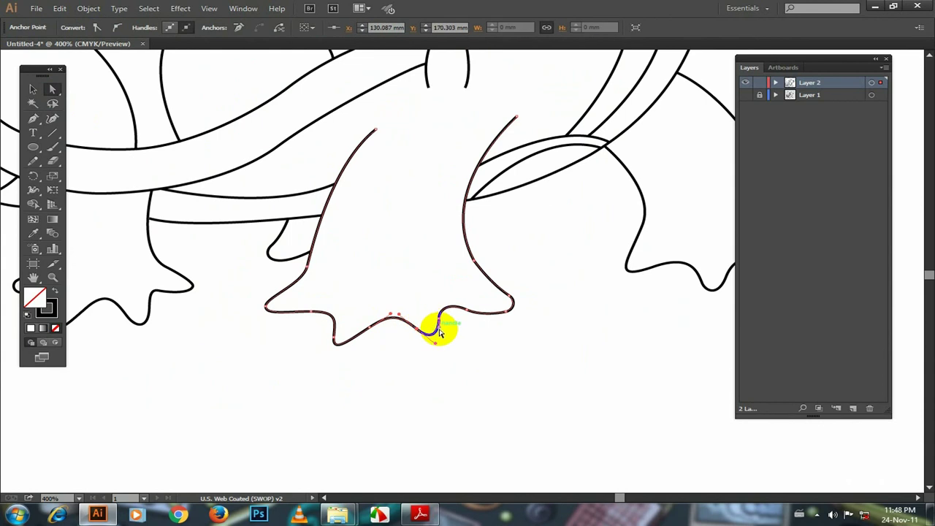
left_click_drag(439, 332, 438, 335)
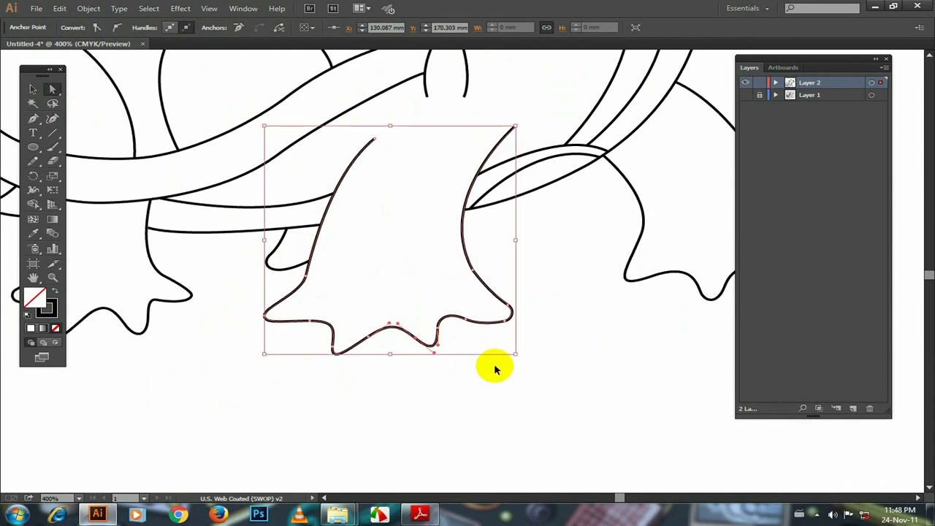
key("ctrl+minus")
Step: Group all the turtle's outline paths into one 146.167 × 139.844 mm group
key("ctrl+minus")
left_click(481, 390)
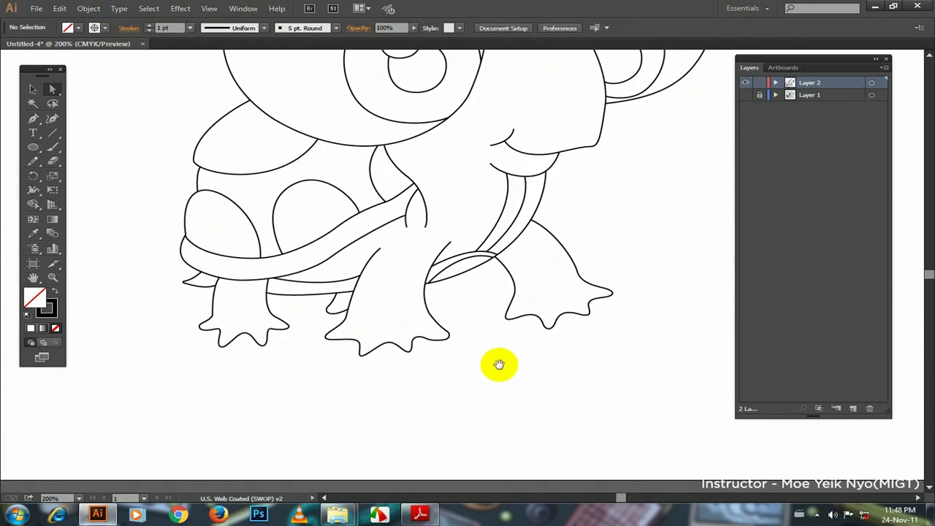
left_click_drag(499, 364, 455, 423)
mouse_move(641, 253)
left_mouse_down()
mouse_move(627, 287)
mouse_move(606, 292)
left_mouse_up()
key("ctrl+minus")
left_click_drag(177, 59, 618, 420)
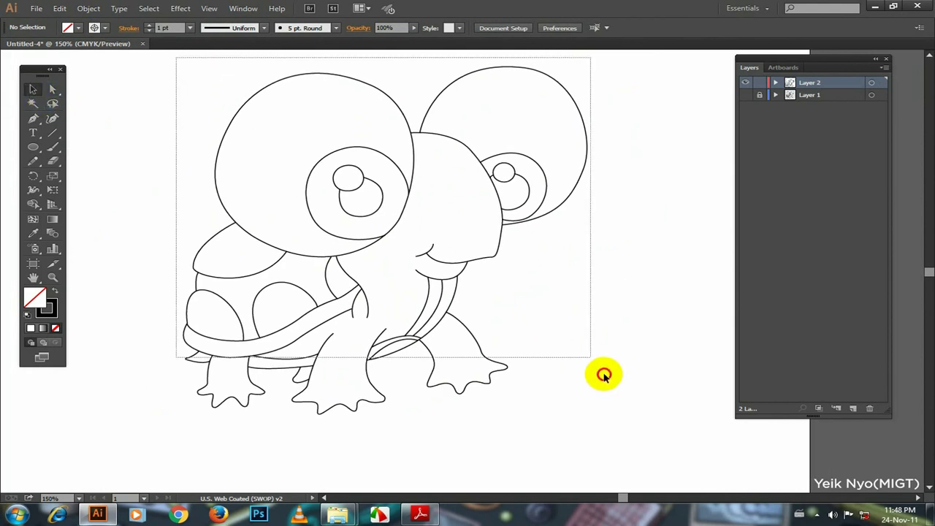
key("ctrl+g")
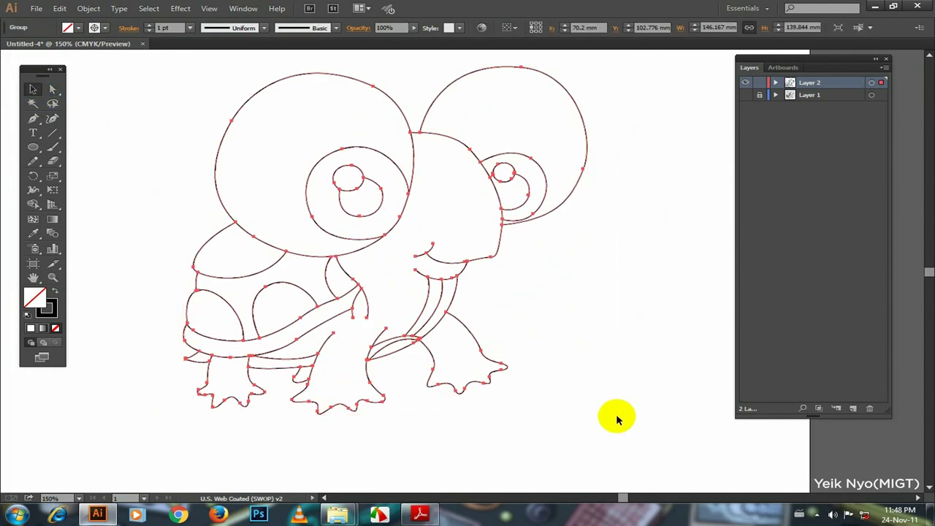
key("ctrl+minus")
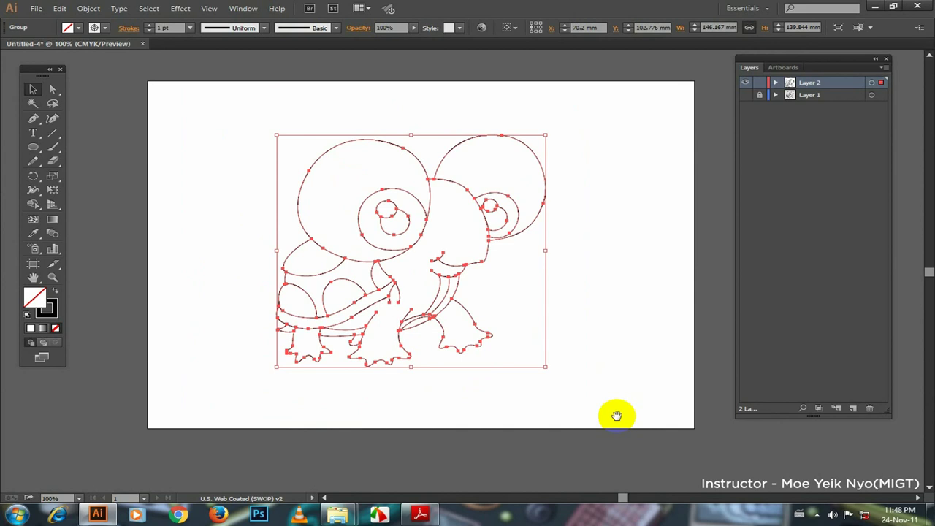
left_click_drag(592, 356, 564, 345)
left_click_drag(840, 87, 853, 176)
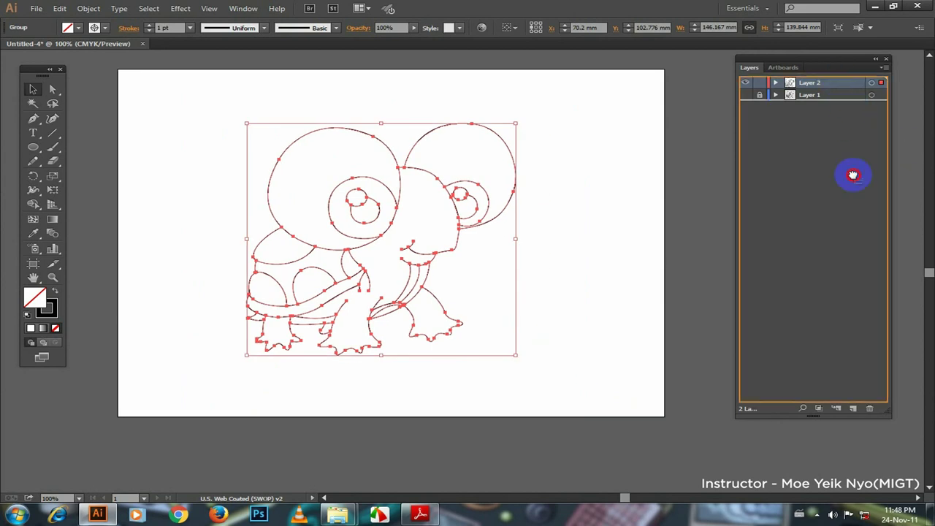
Step: Duplicate the turtle layer as a locked, hidden Outline copy and target Layer 2 as the working layer
left_click_drag(855, 412, 854, 409)
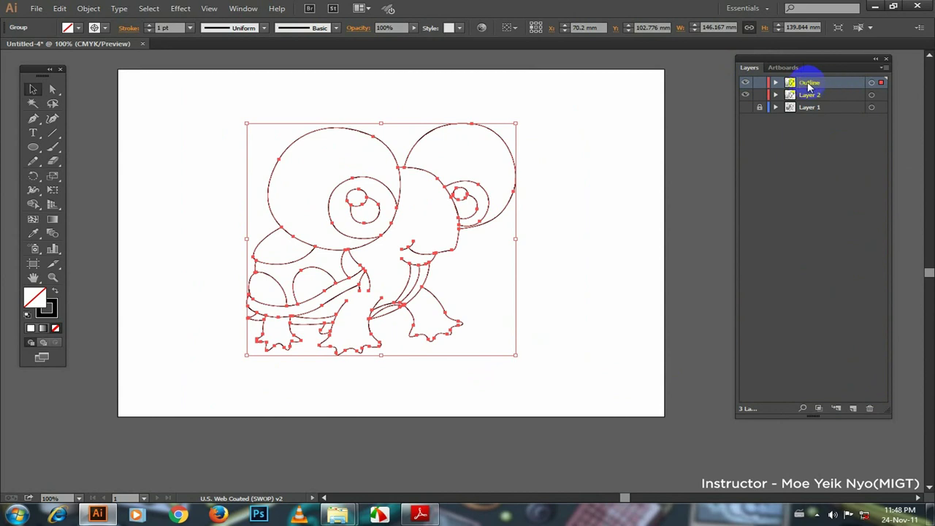
left_click(759, 83)
left_click(745, 83)
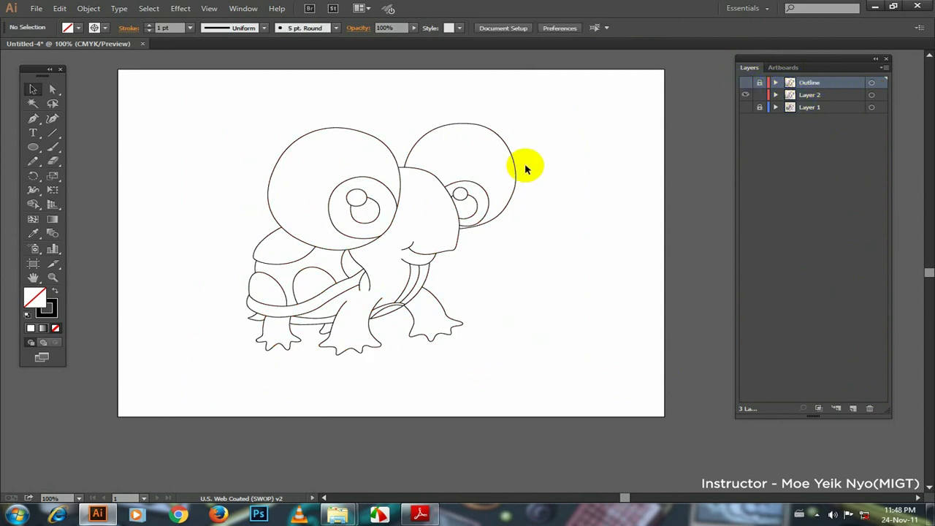
left_click(833, 96)
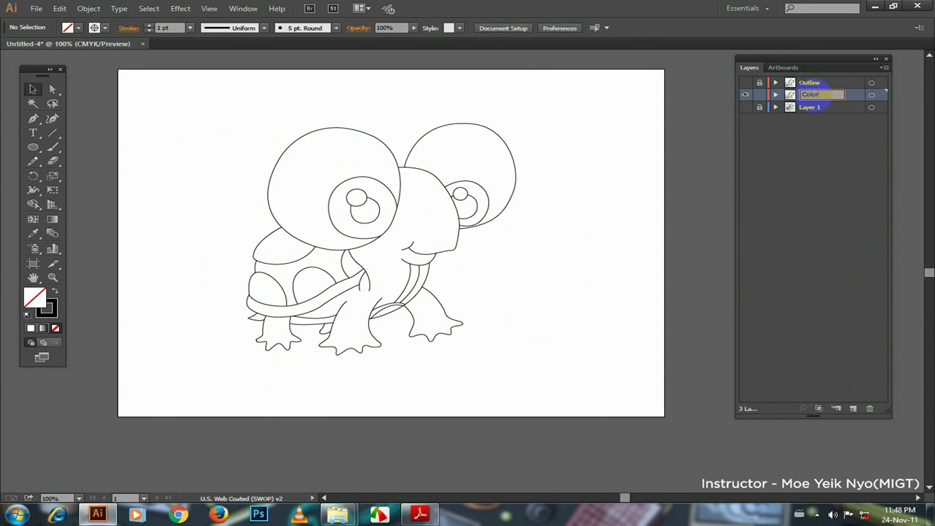
Step: Select the whole turtle group and remove its stroke using the Stroke swatch menu
left_click_drag(621, 100, 247, 292)
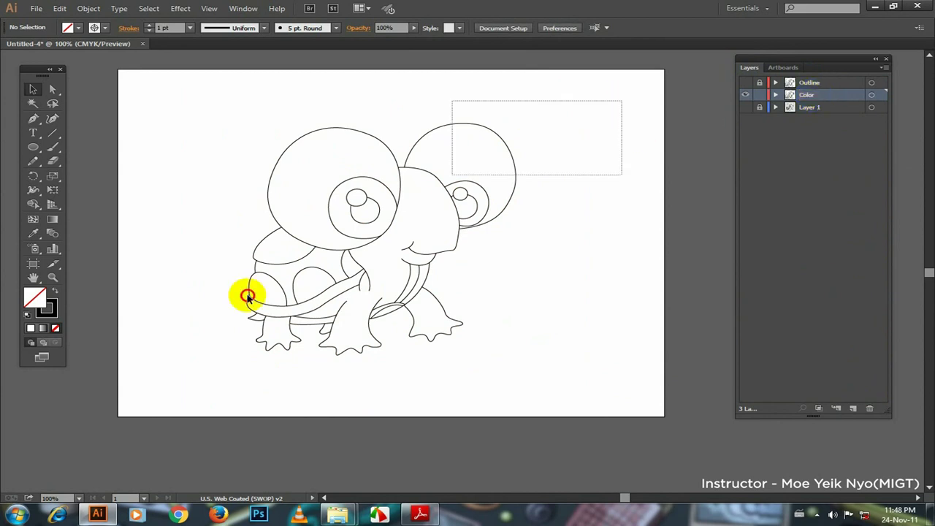
left_click(102, 33)
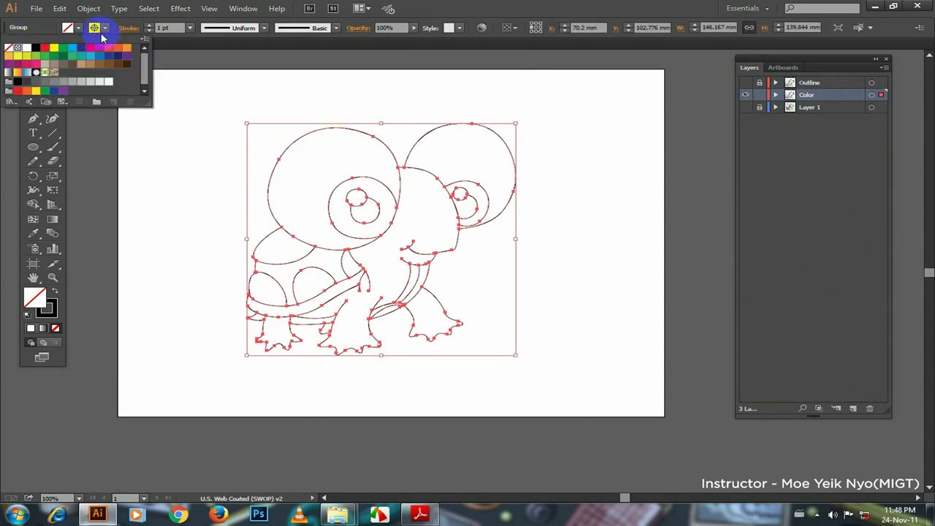
left_click(8, 48)
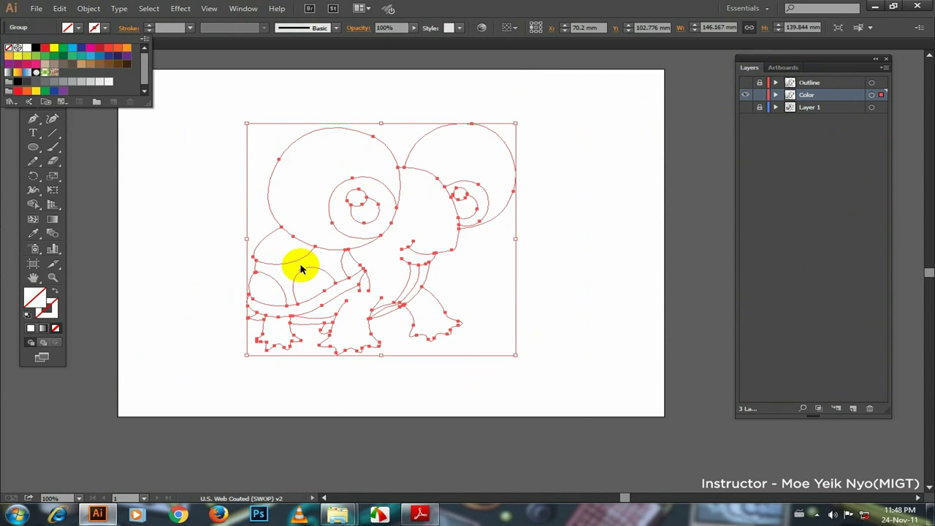
left_click(604, 248)
left_click(602, 250)
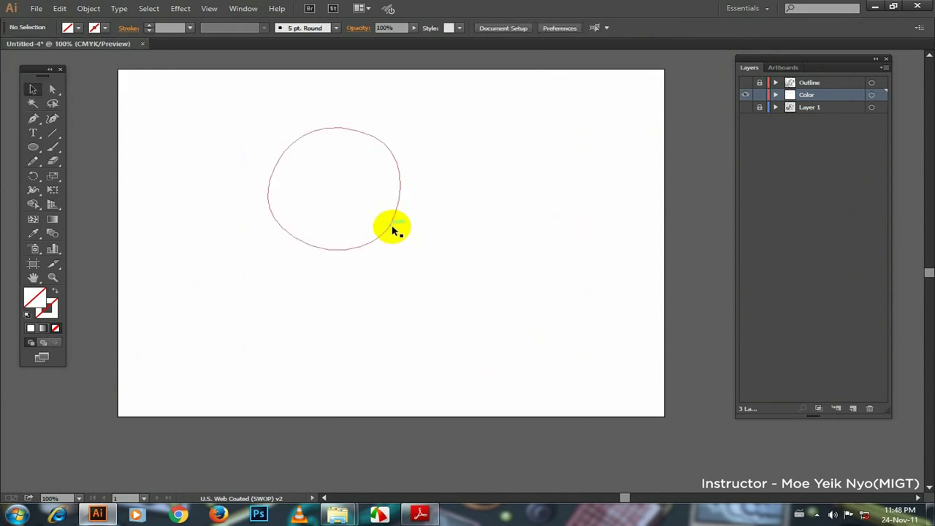
Step: Select the turtle, switch to the Live Paint Bucket (K) and zoom in on the outline
left_click(393, 231)
key("ctrl+shift+b")
scroll(448, 219, "up", 1, "alt")
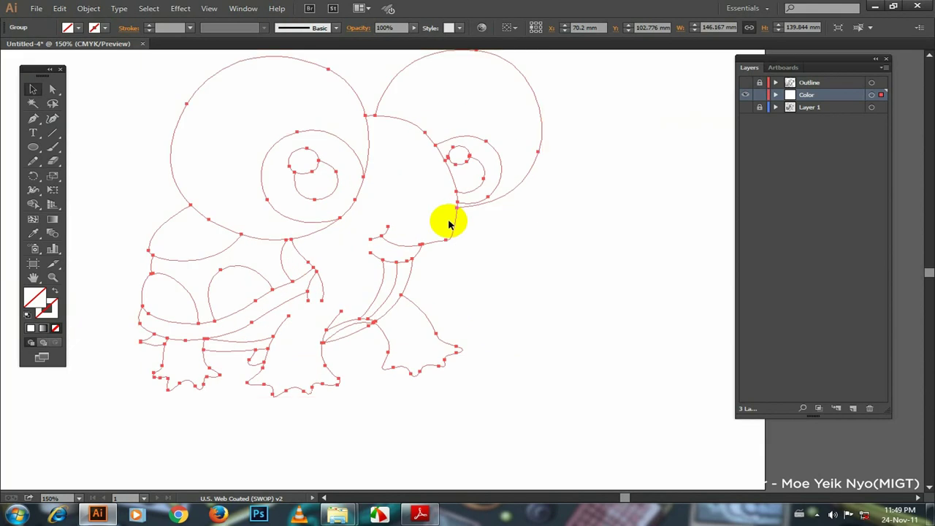
key("k")
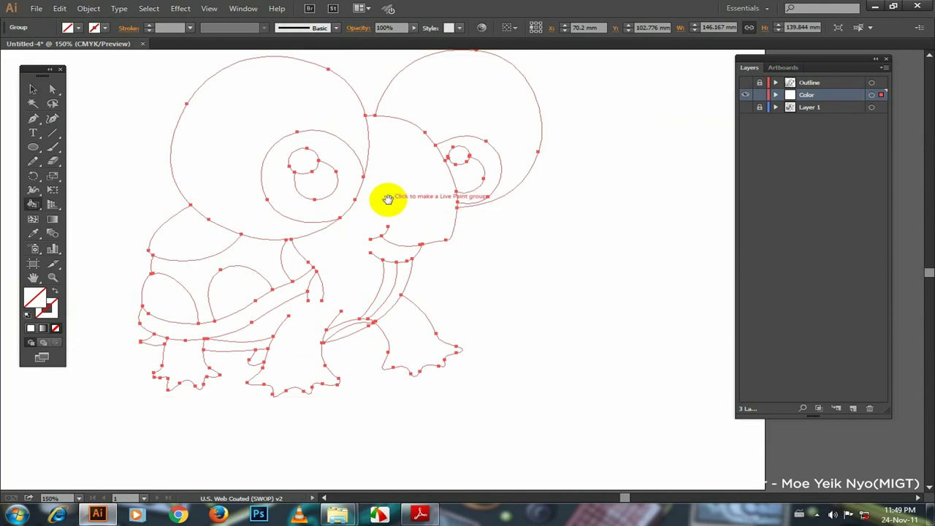
scroll(388, 198, "up", 1, "alt")
key("ctrl+shift+b")
key("ctrl+shift+b")
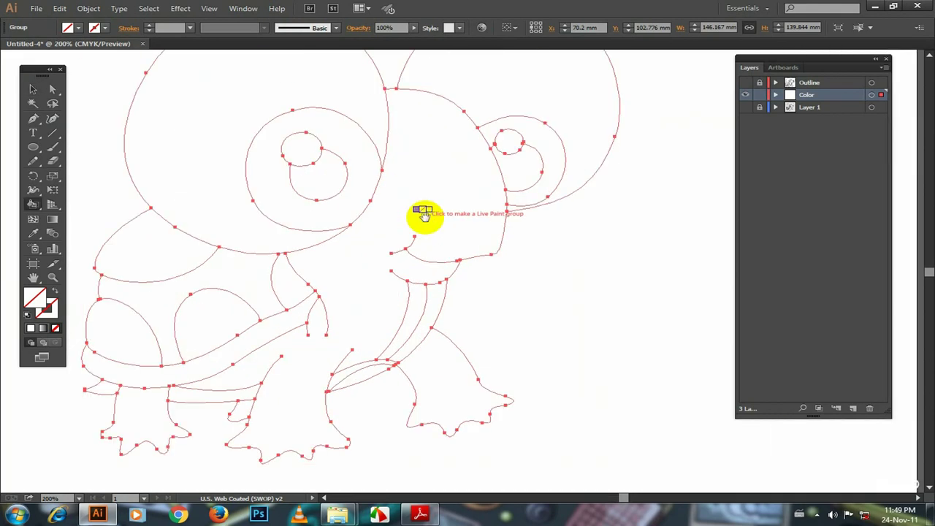
mouse_move(424, 214)
left_mouse_down()
mouse_move(465, 226)
mouse_move(481, 206)
left_mouse_up()
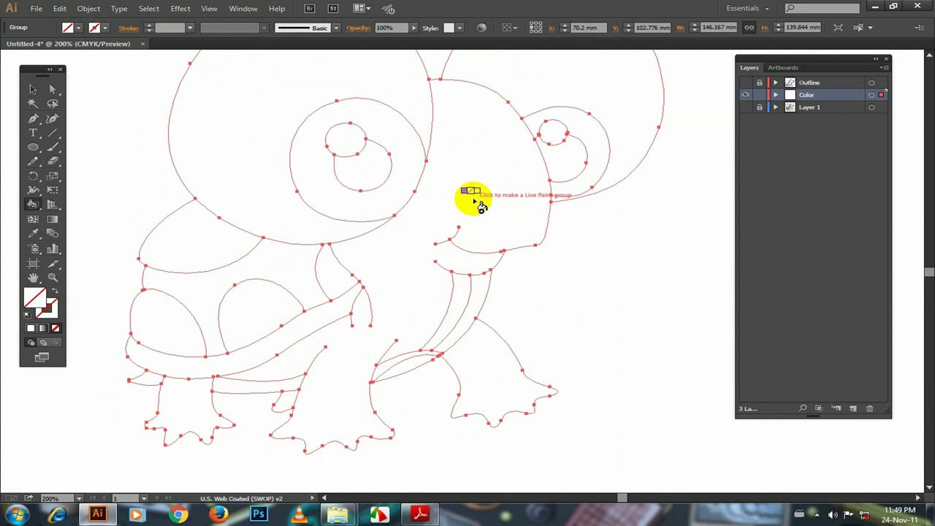
Step: Fill the neck, body and near hind foot light green, correcting stray fills on the leg strips
left_click(78, 30)
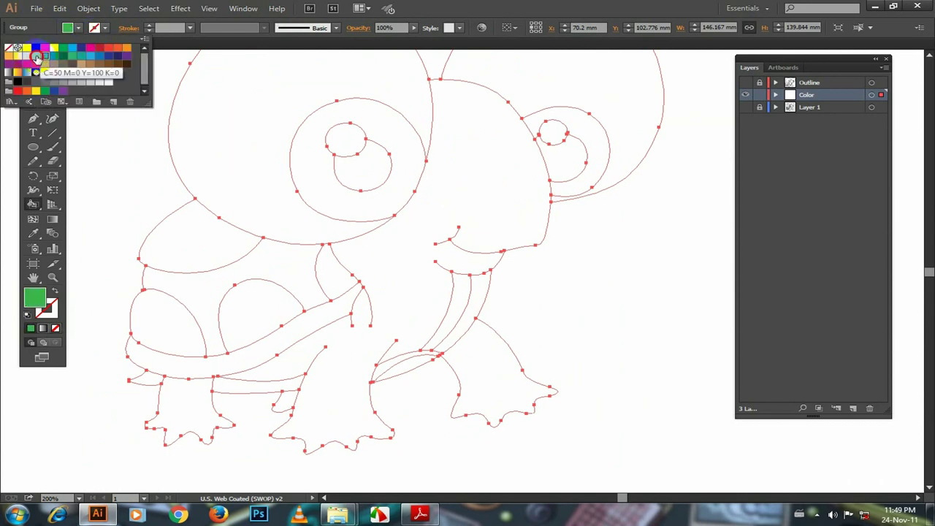
left_click(37, 57)
left_click(456, 223)
left_click_drag(455, 224, 490, 149)
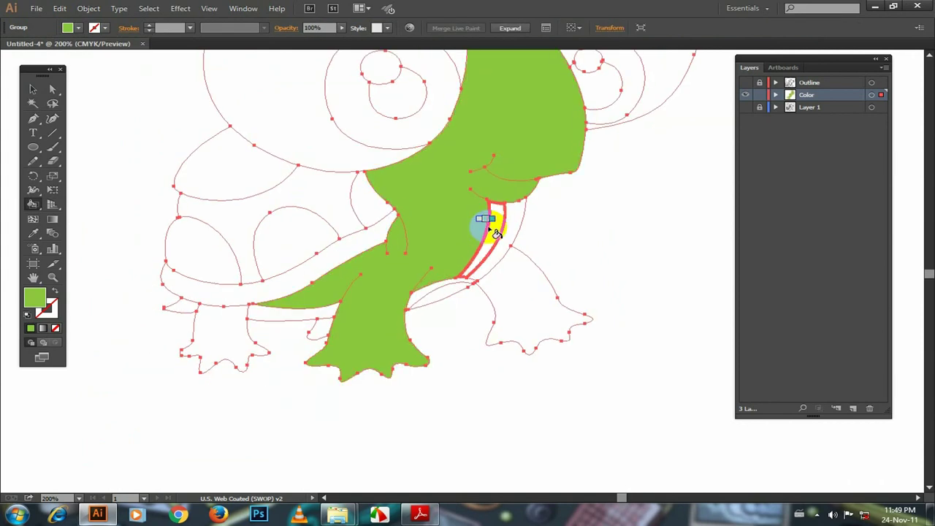
left_click_drag(501, 209, 476, 197)
left_click(500, 287)
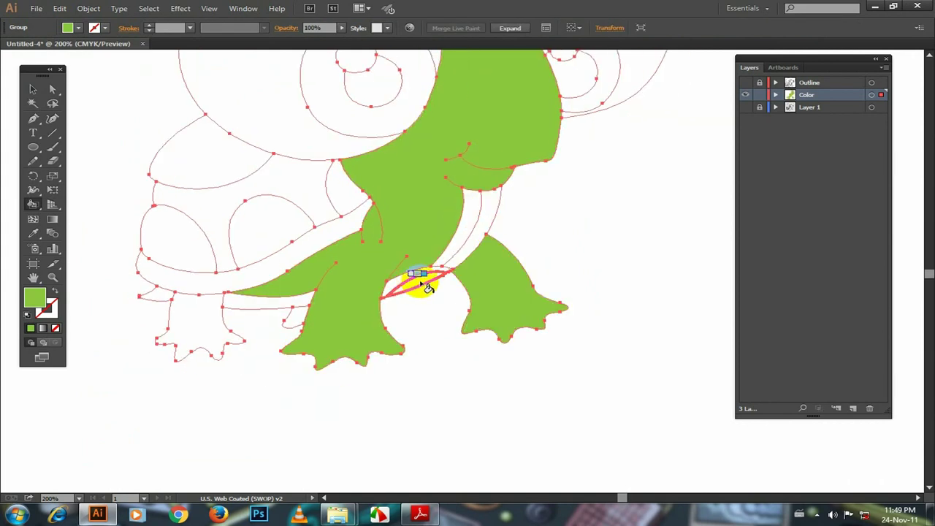
left_click(402, 280)
left_click(456, 256)
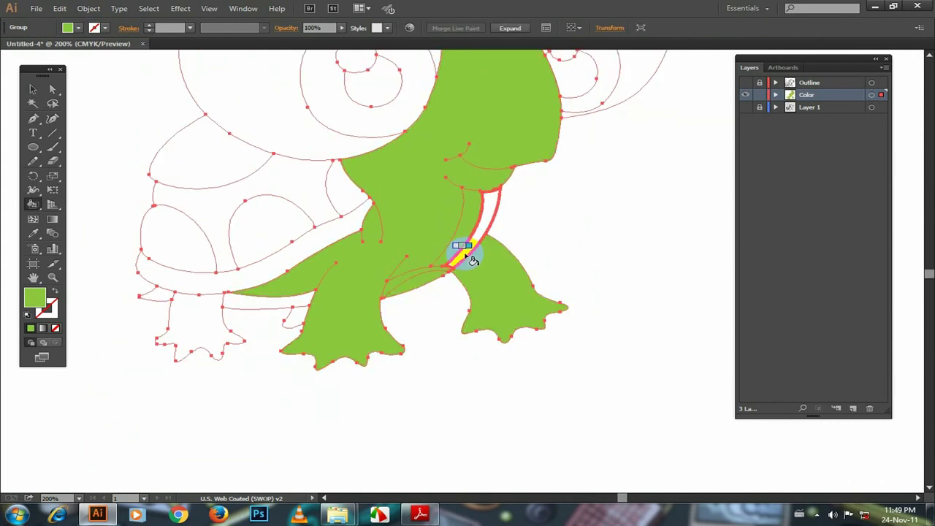
left_click(316, 305)
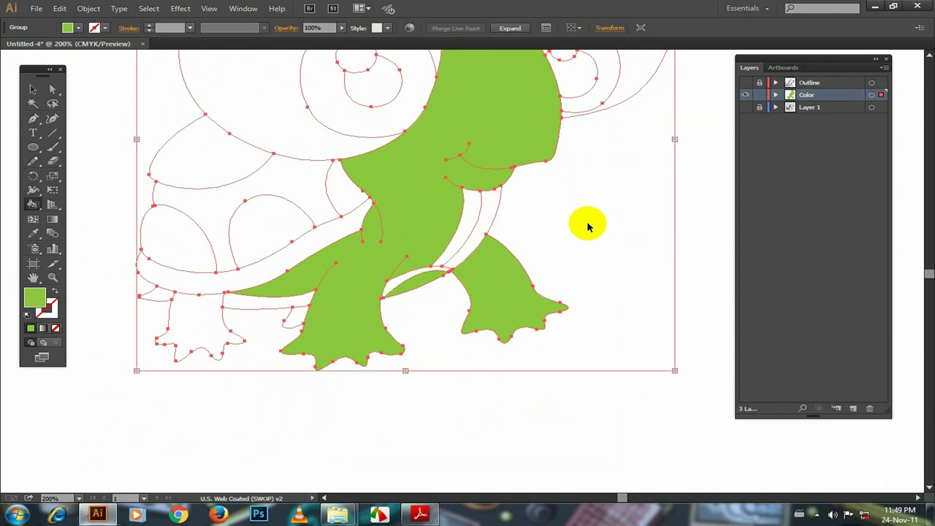
left_click(500, 299)
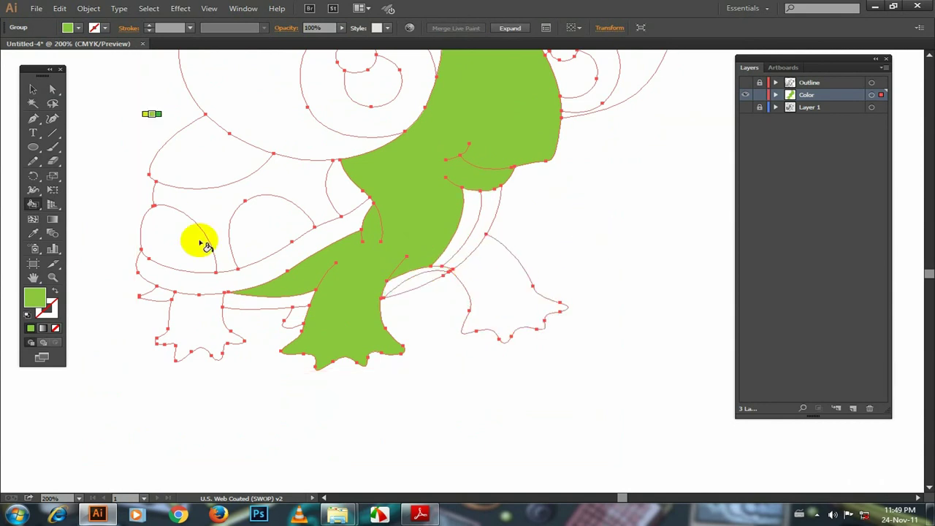
left_click(216, 327)
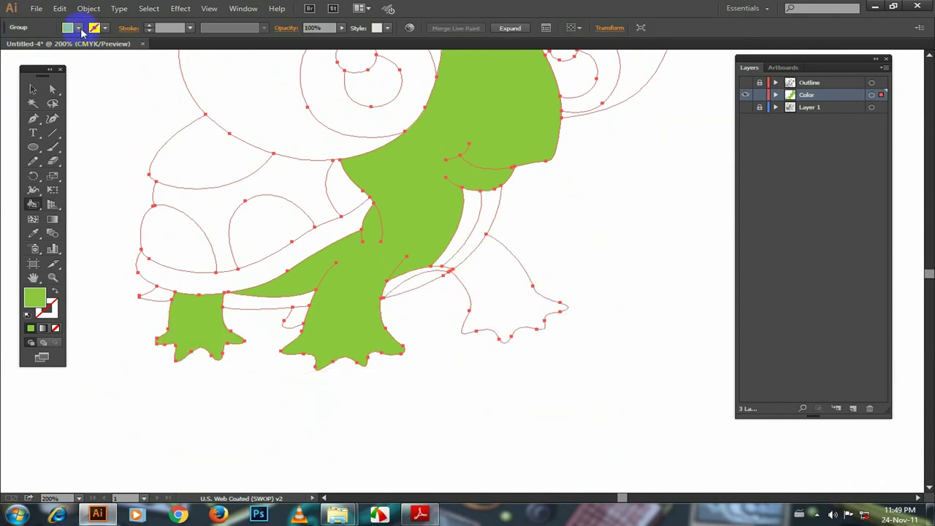
Step: Fill the far hind leg, far hind foot and adjacent slivers a darker green
left_click(69, 28)
left_click(49, 68)
left_click(465, 285)
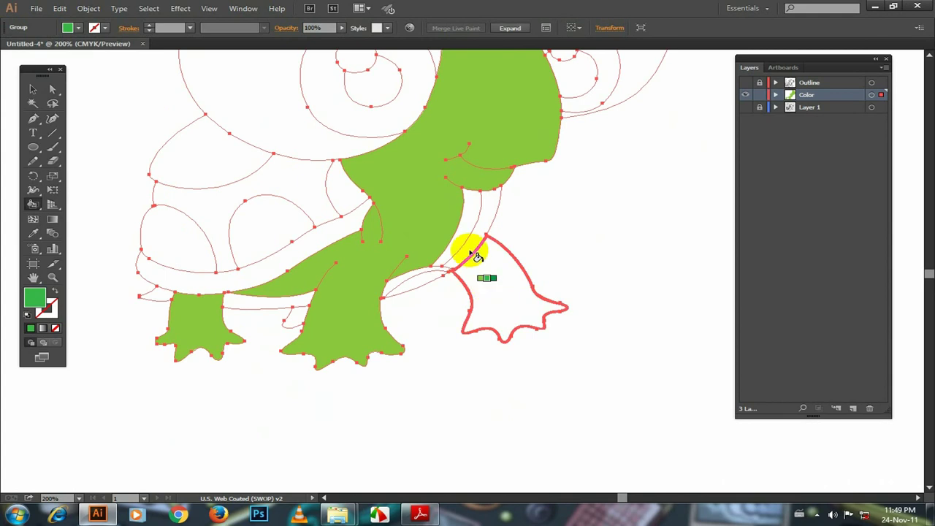
left_click(476, 256)
left_click(429, 279)
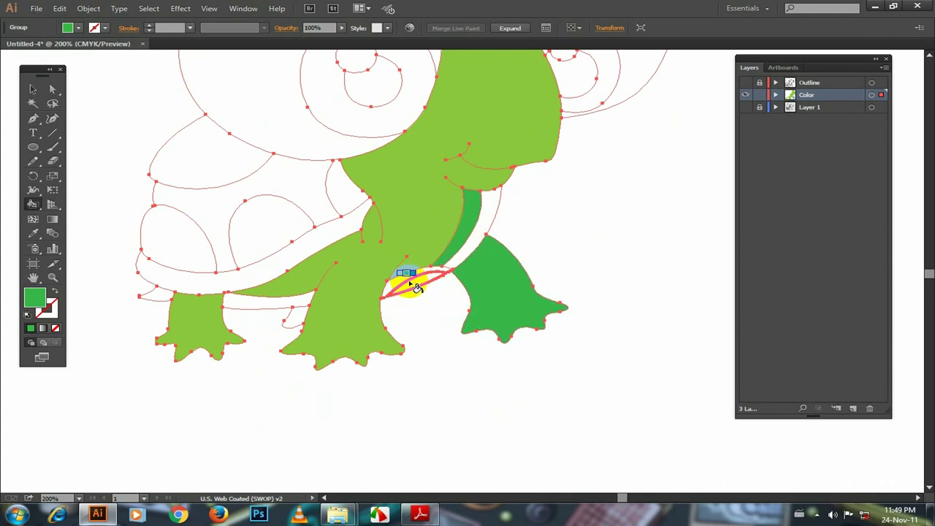
left_click(417, 287)
Step: Fill the strips between the legs and the tail in the darkest greens
left_click(69, 28)
left_click(70, 68)
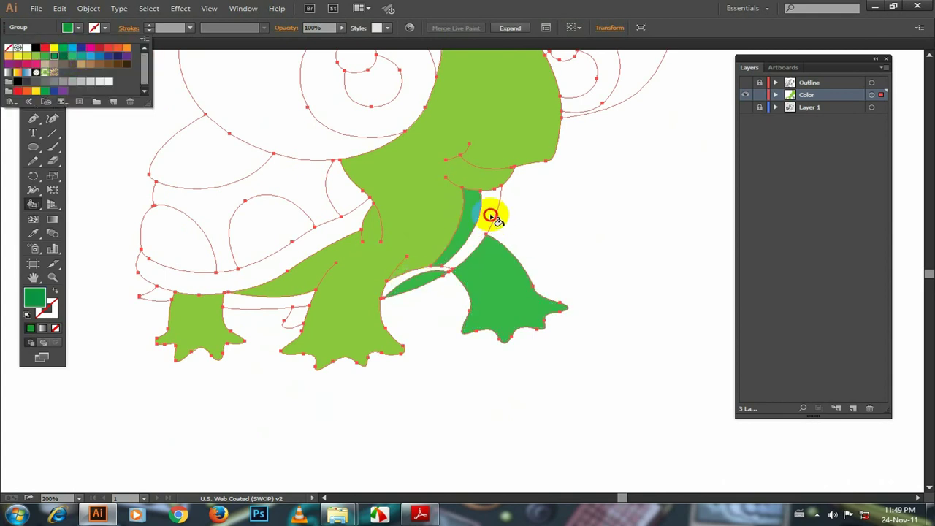
left_click(491, 216)
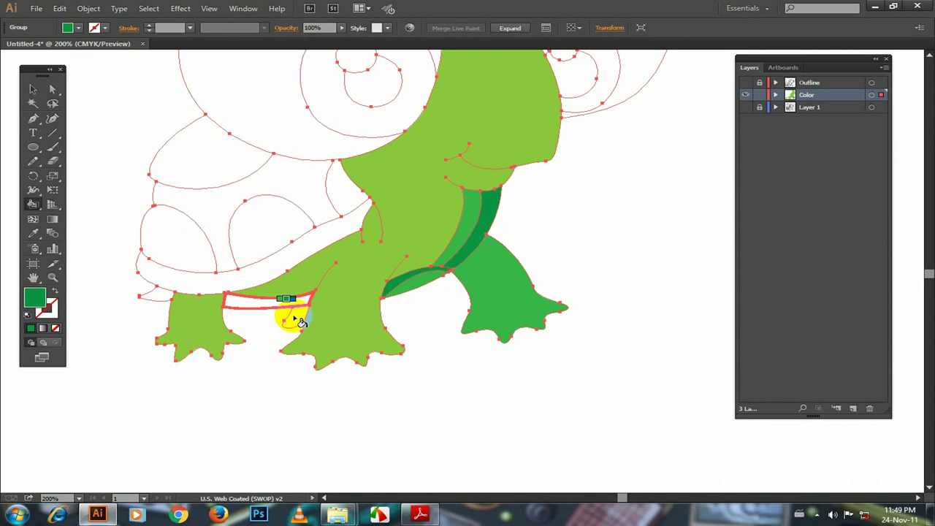
left_click(302, 321)
left_click(79, 28)
left_click(71, 60)
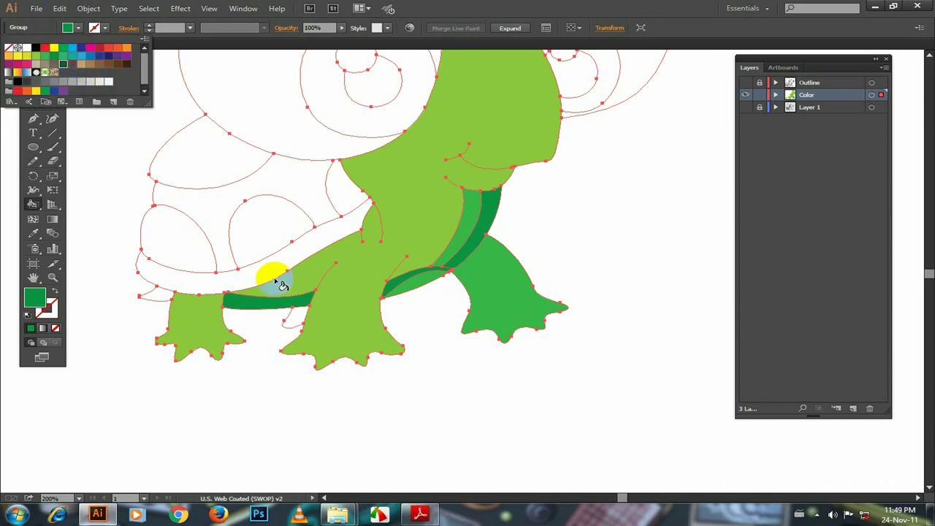
left_click(293, 318)
left_click(78, 29)
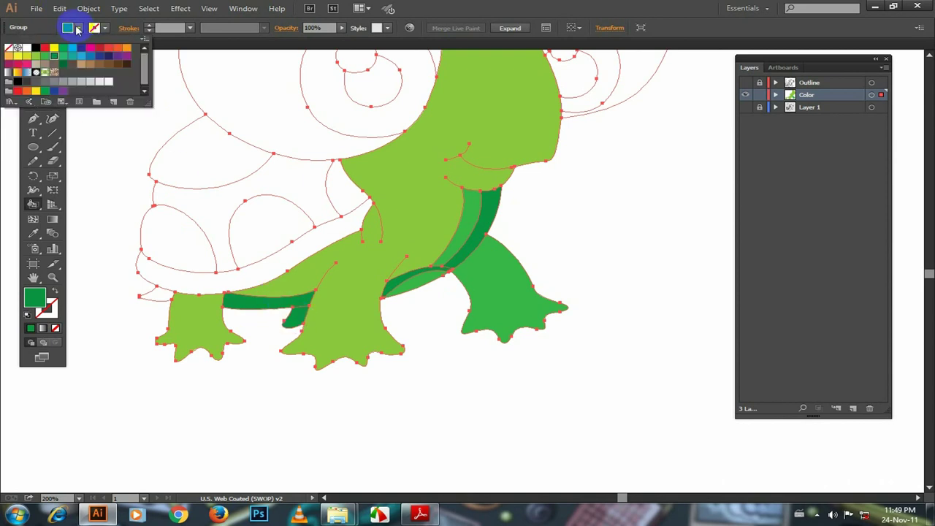
left_click(156, 293)
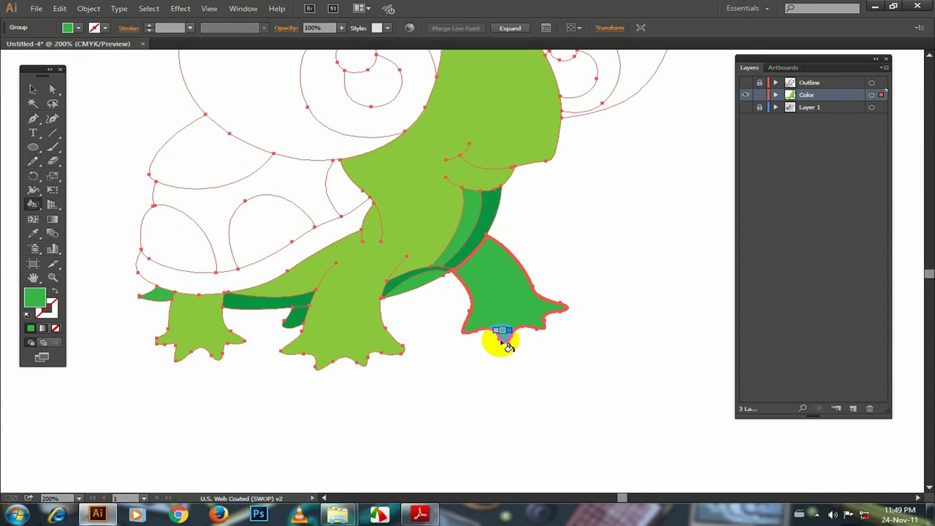
left_click_drag(641, 248, 628, 321)
Step: Preview the green colours, then reselect the turtle and return to the Live Paint Bucket
key("v")
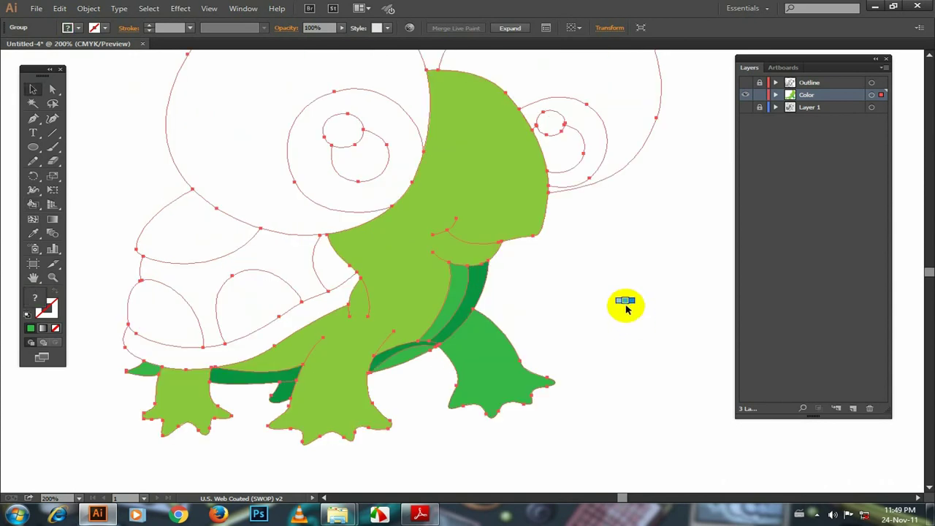
left_click(637, 329)
key("ctrl+minus")
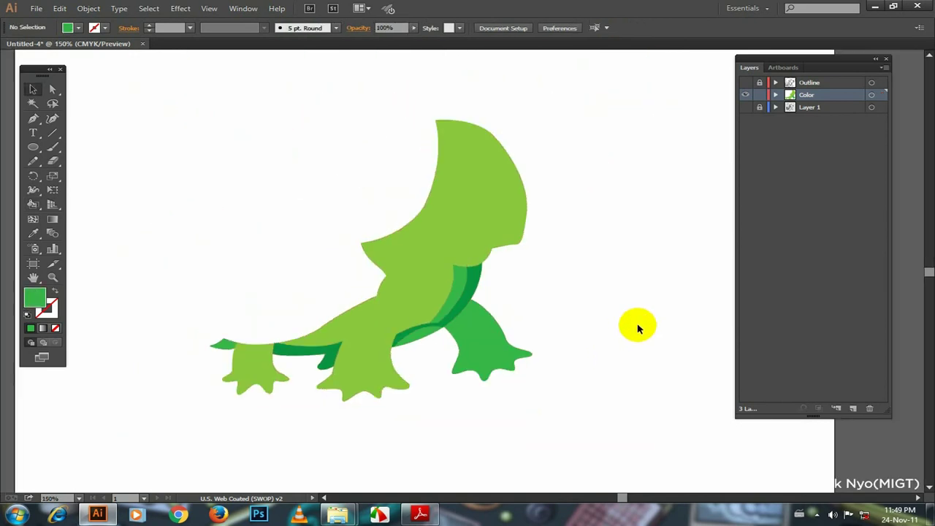
left_click(510, 227)
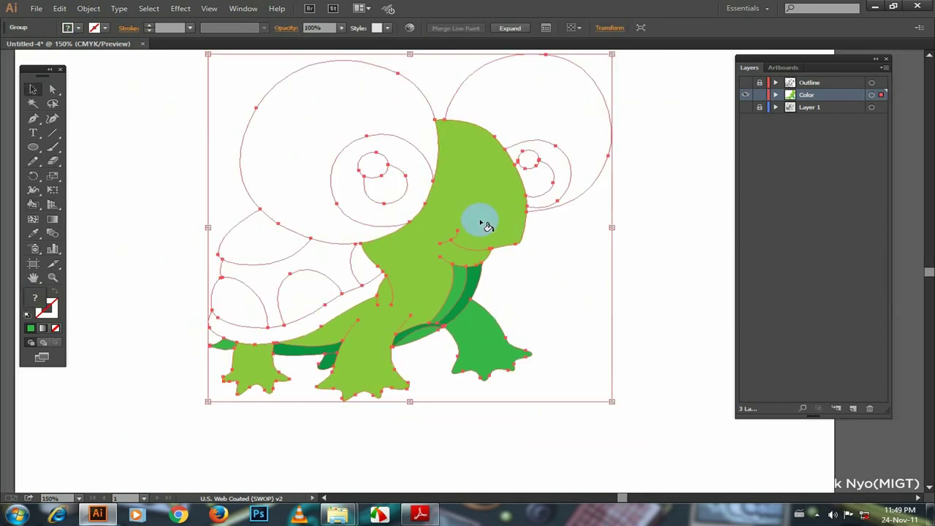
key("k")
key("ctrl+plus")
left_click_drag(215, 278, 250, 264)
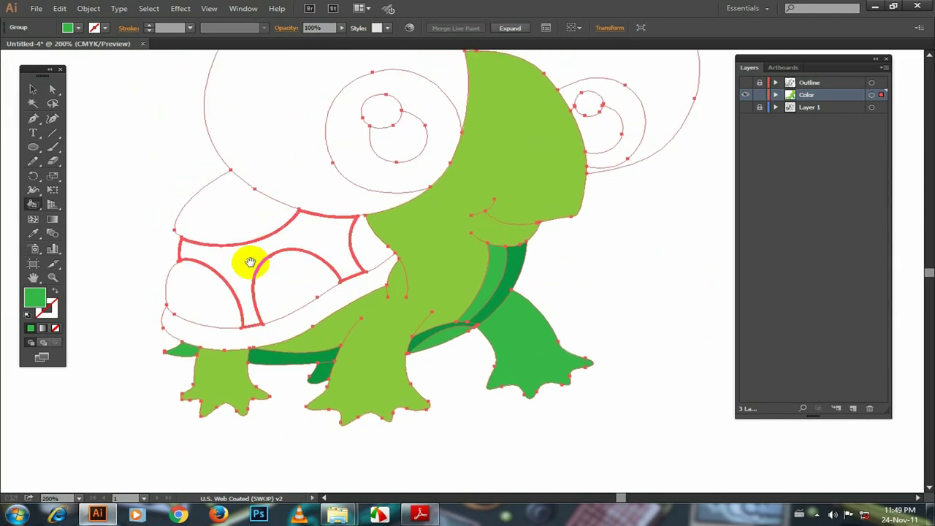
Step: Paint the shell plates brown, the rim light tan and the gaps between plates dark brown
left_click(83, 27)
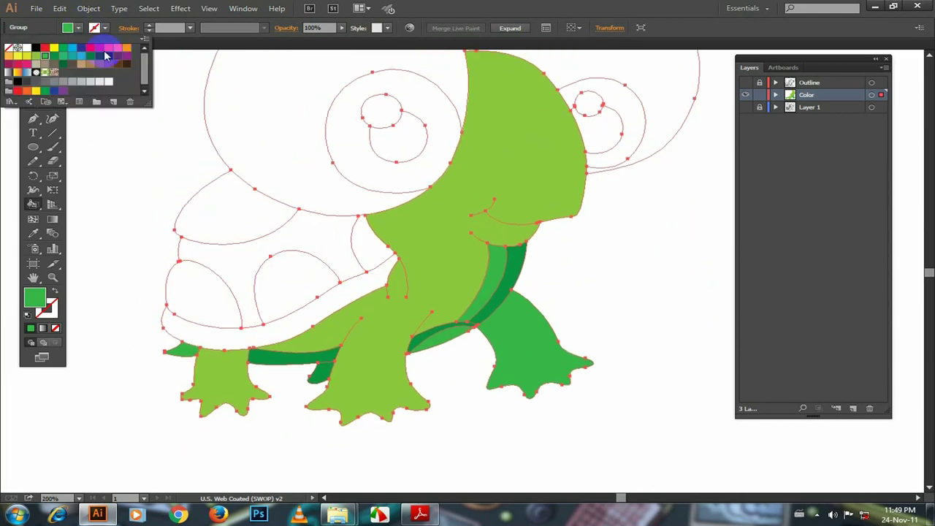
mouse_move(234, 228)
left_mouse_down()
mouse_move(297, 293)
mouse_move(382, 255)
left_mouse_up()
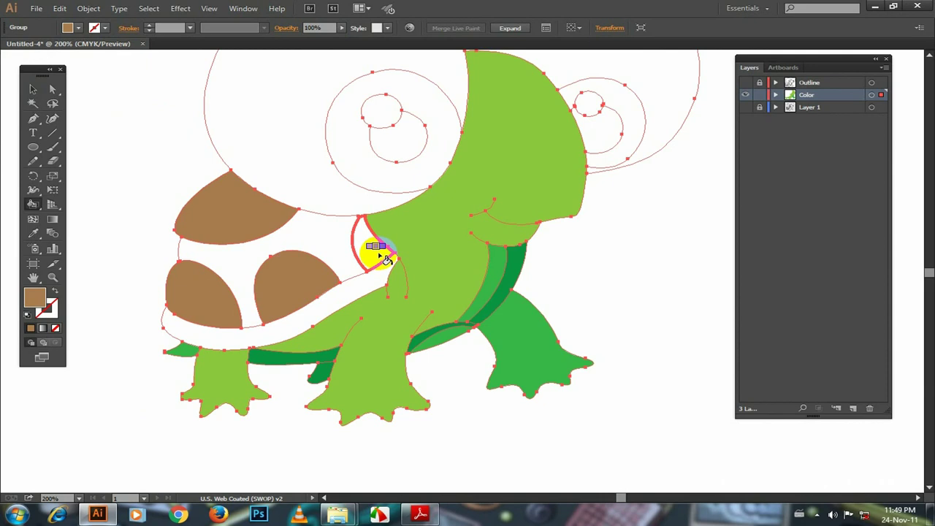
left_click(78, 29)
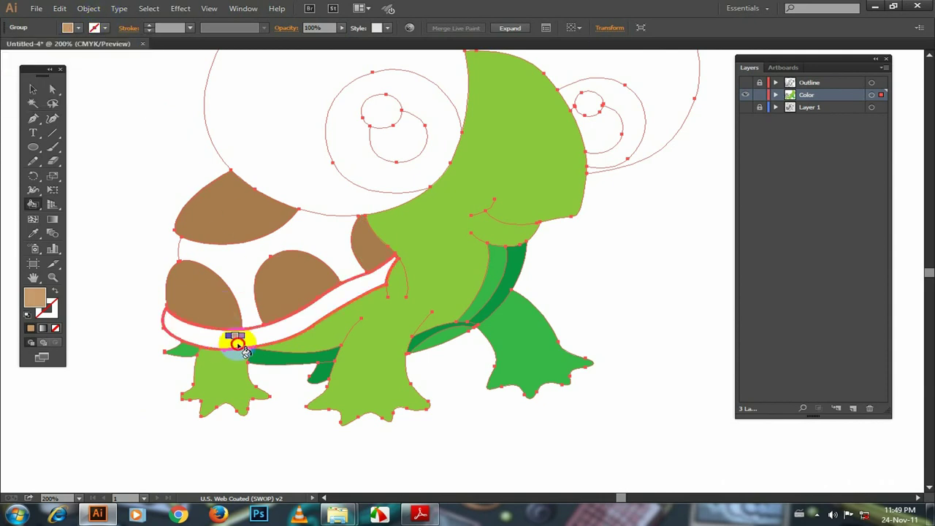
left_click(236, 334)
left_click(79, 28)
left_click(108, 69)
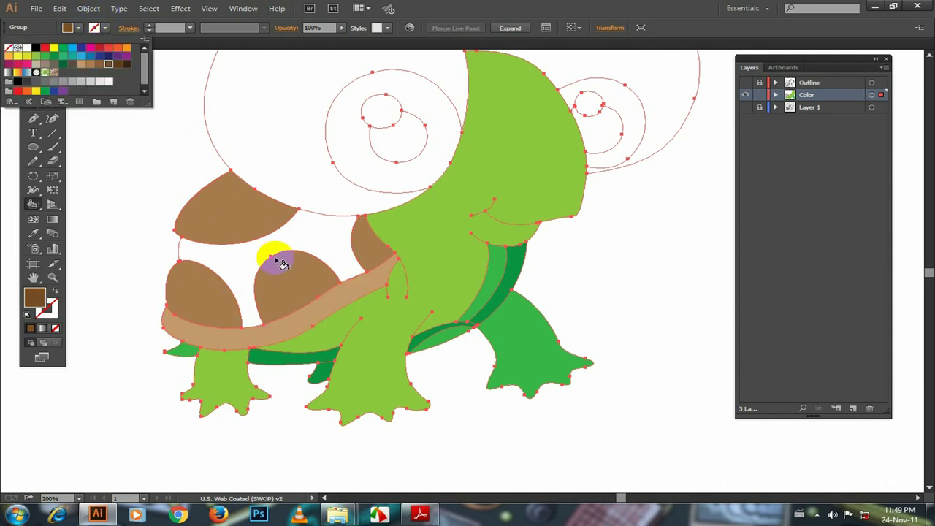
left_click(245, 257)
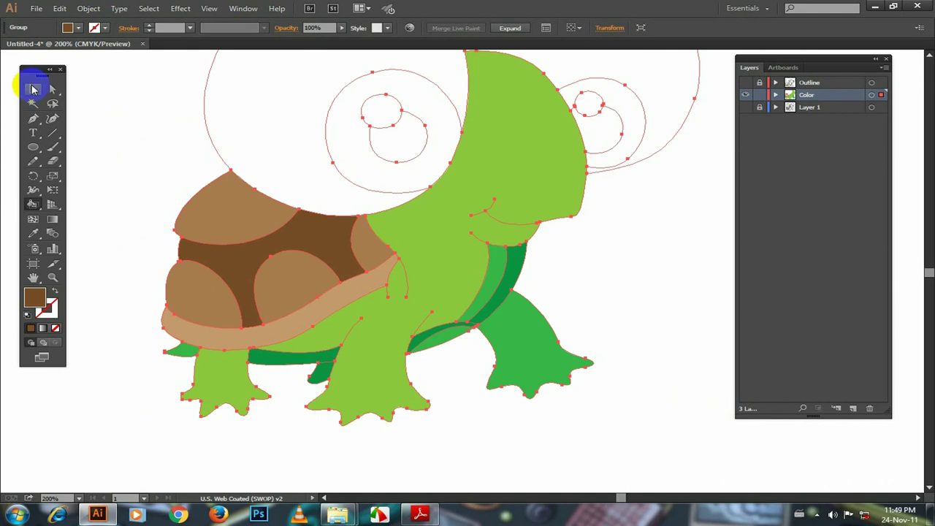
left_click(33, 89)
left_click(445, 290)
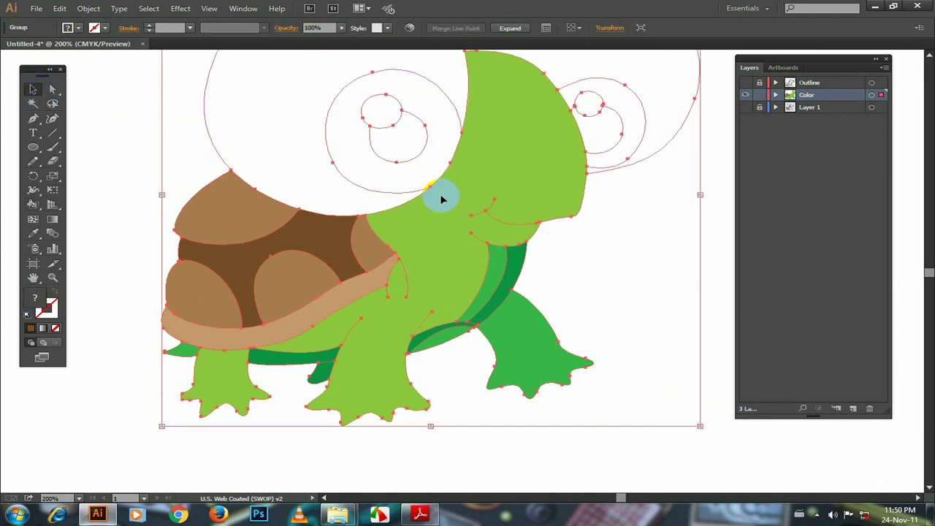
Step: Fill both pupils black and the left eye highlight light grey
key("k")
left_click_drag(382, 109, 367, 188)
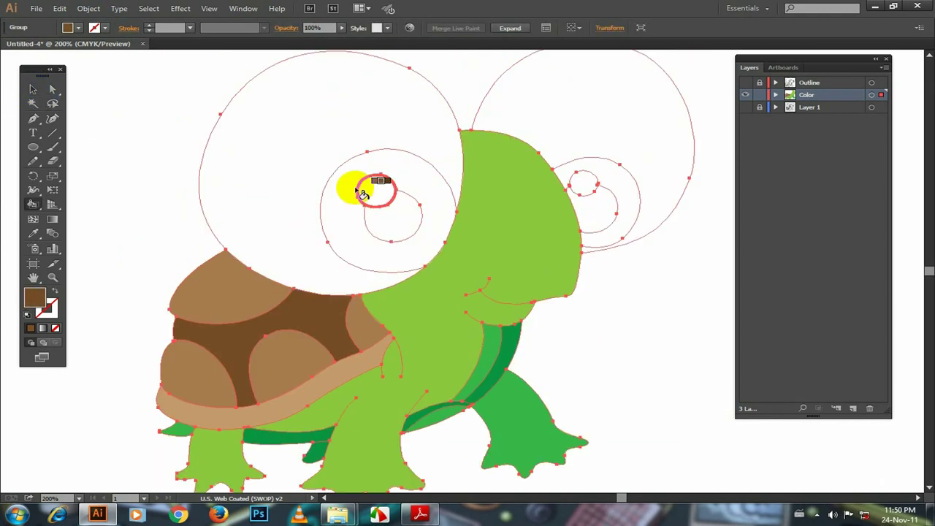
left_click(79, 28)
left_click(35, 48)
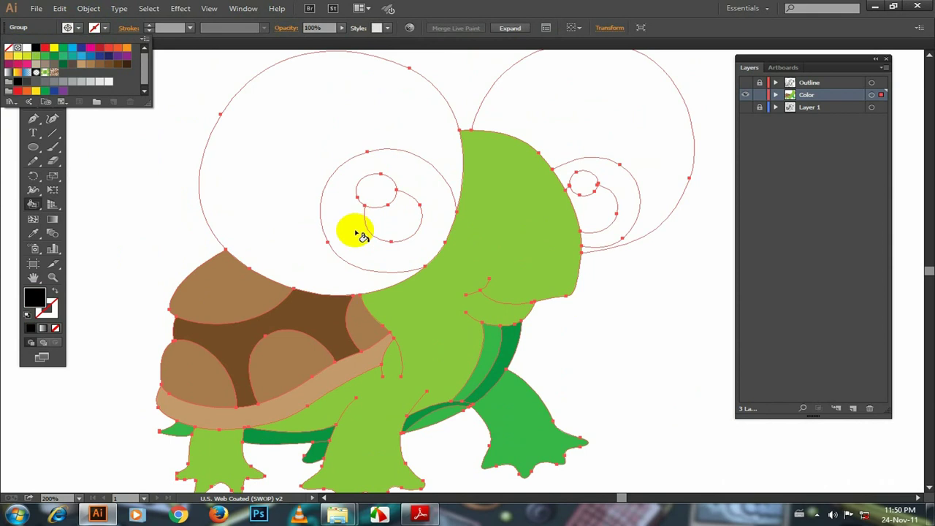
left_click(391, 220)
left_click(600, 212)
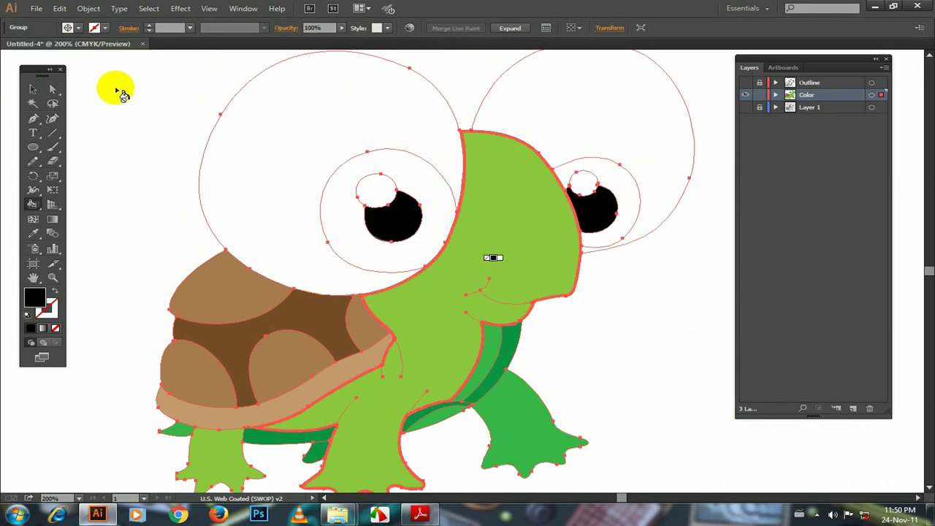
left_click(79, 28)
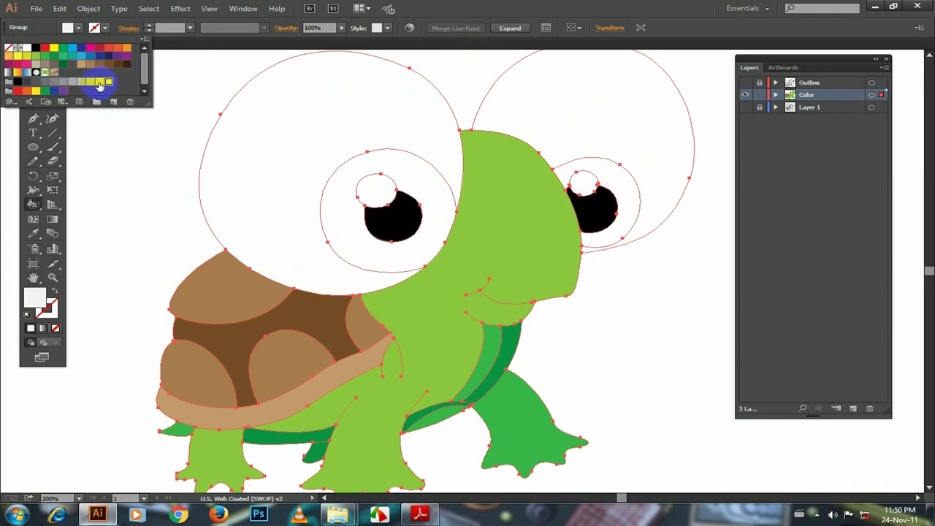
left_click(100, 86)
left_click(378, 192)
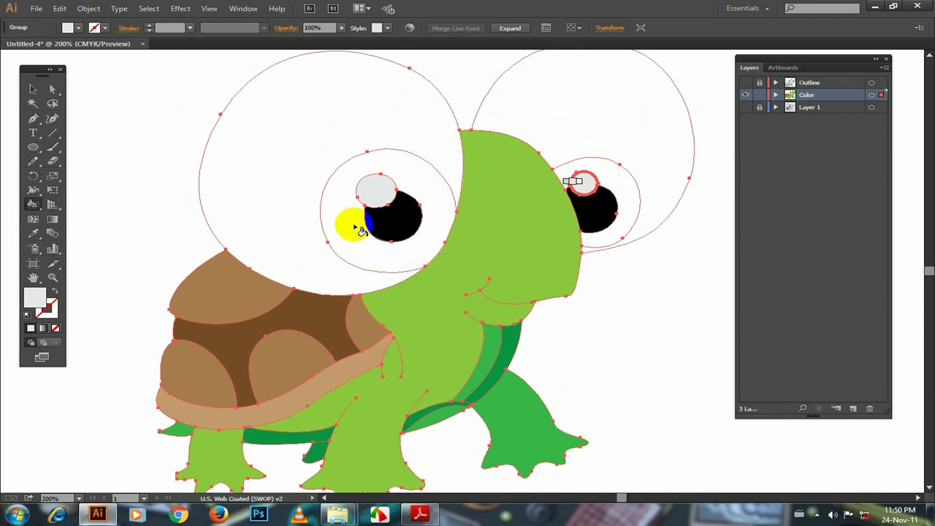
Step: Fill both iris rings grey and both eye whites pale grey, then check the fill values
left_click(79, 28)
left_click(80, 87)
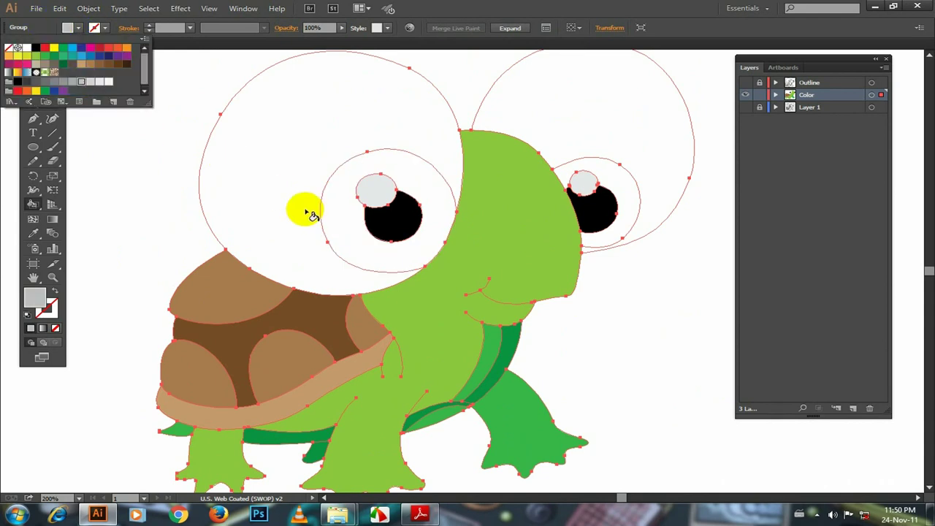
left_click(345, 244)
left_click(629, 214)
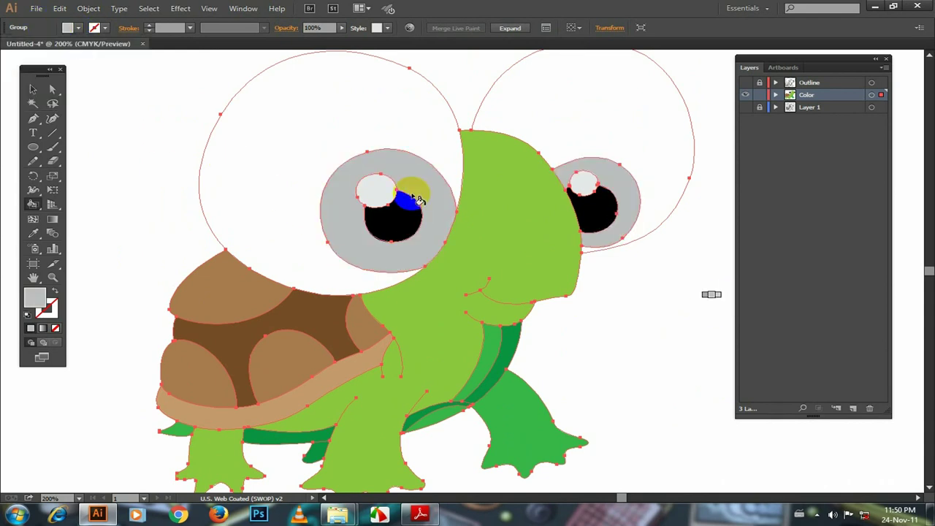
left_click(79, 28)
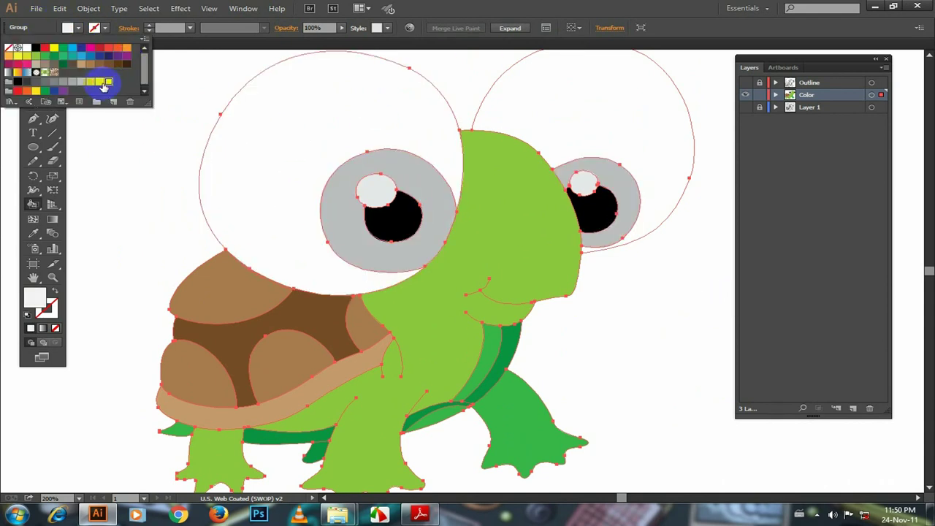
left_click(104, 87)
left_click(359, 124)
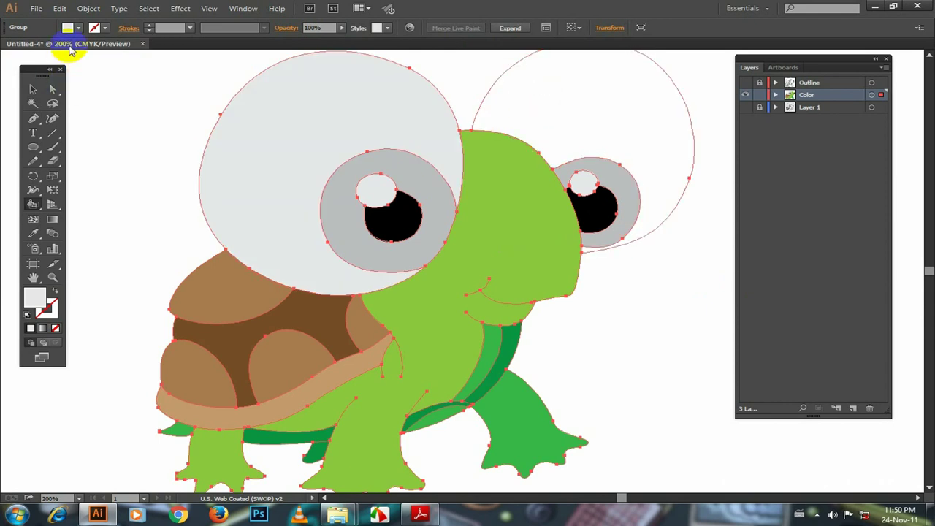
left_click(549, 119)
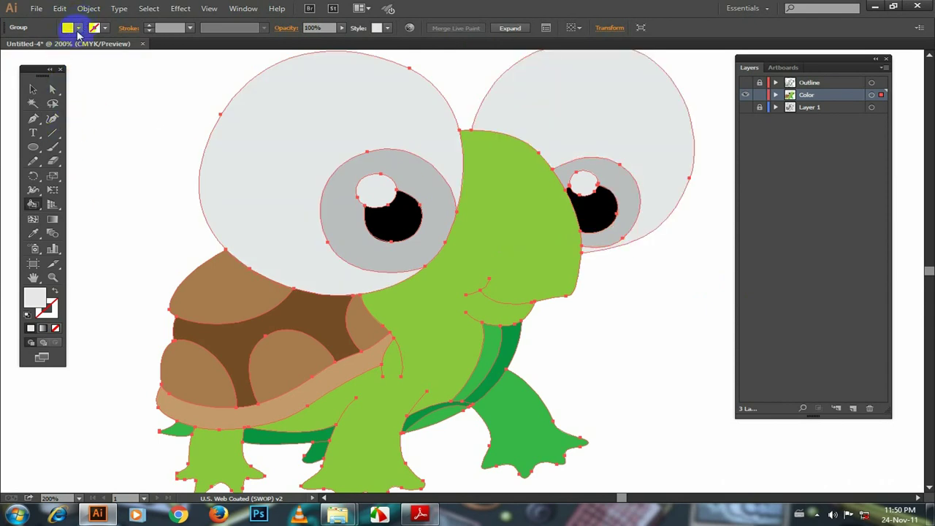
double_click(38, 295)
type("10")
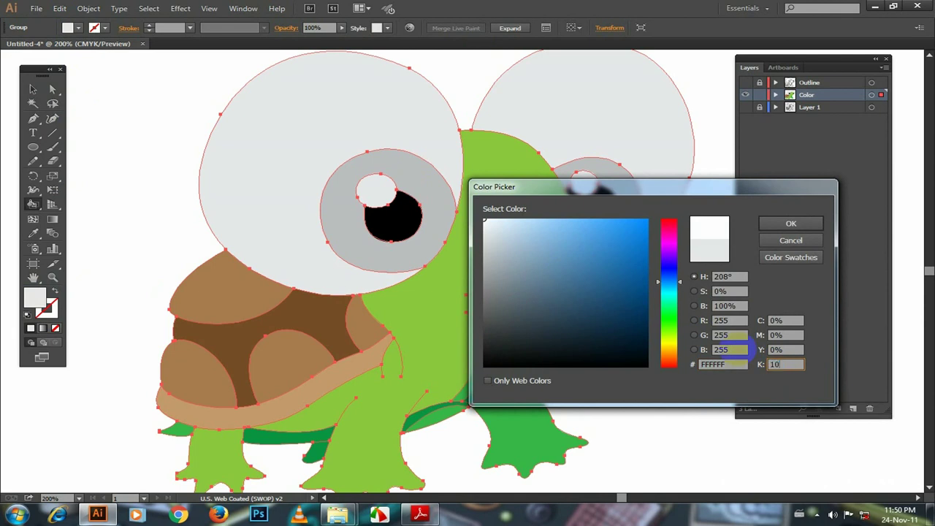
key("Return")
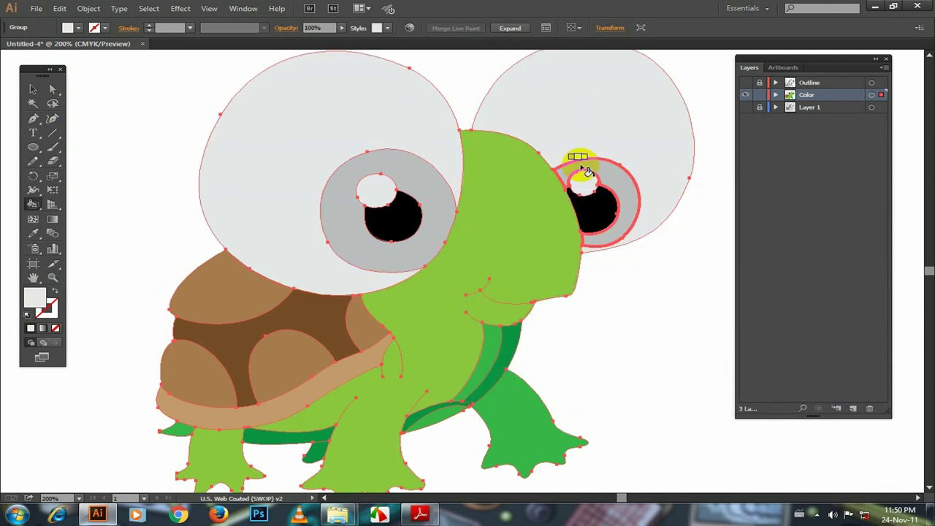
Step: Zoom the turtle to 150%, turn the Outline layer visible again and select its artwork
key("v")
key("ctrl+minus")
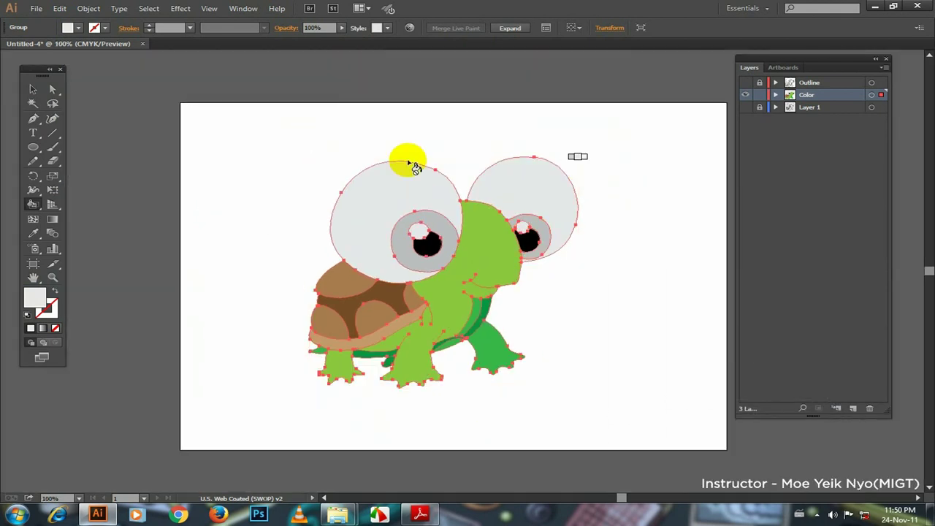
left_click(33, 89)
left_click_drag(445, 129, 447, 133)
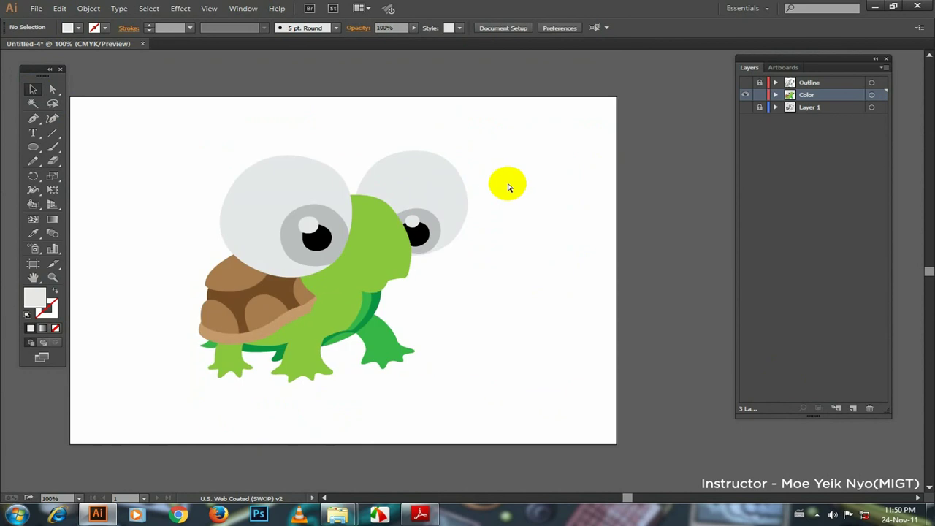
key("ctrl+plus")
left_click_drag(513, 195, 570, 173)
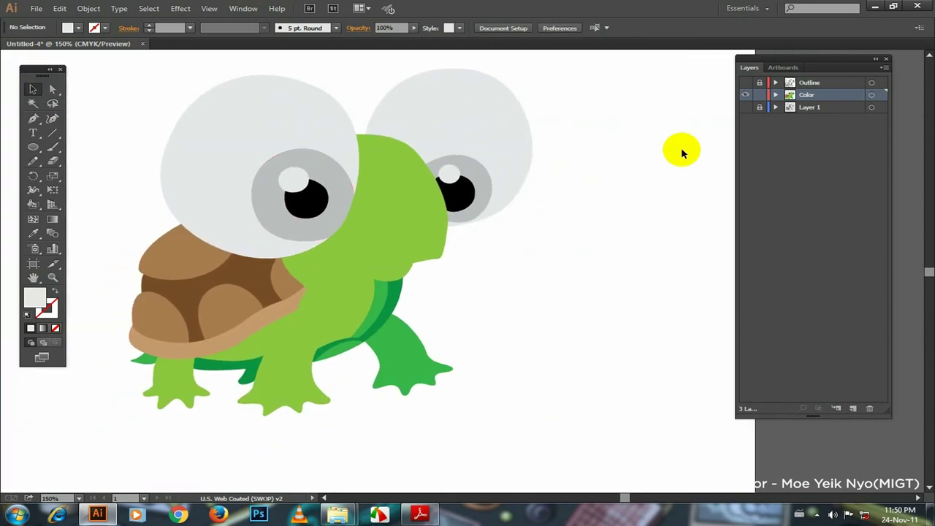
left_click(742, 93)
left_click(745, 82)
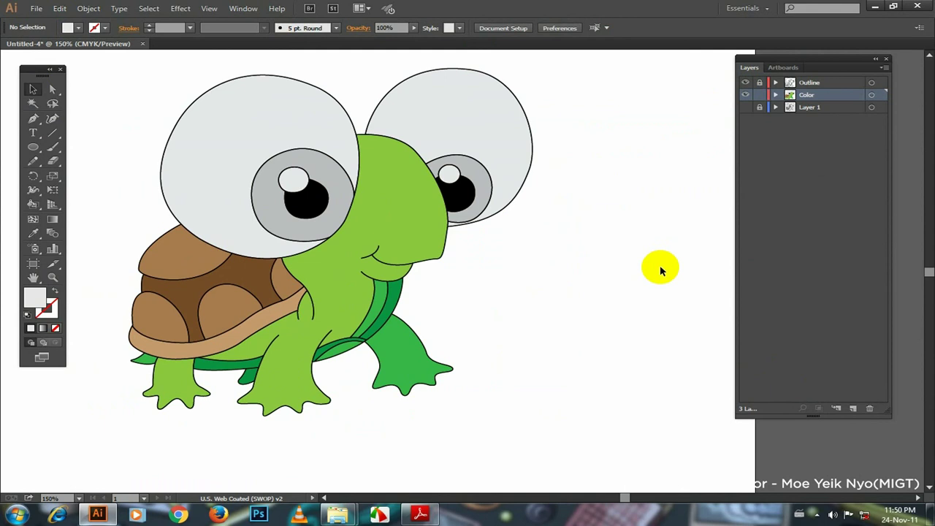
left_click_drag(558, 265, 568, 264)
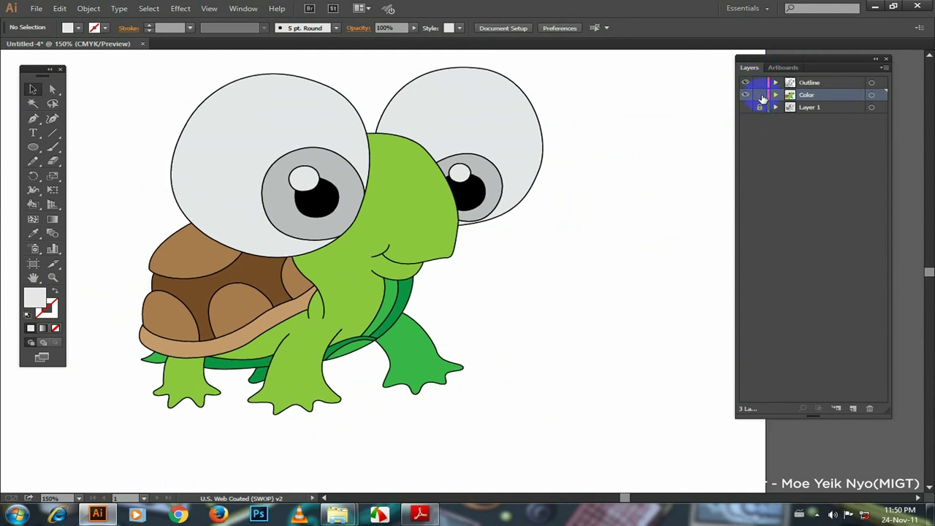
left_click(872, 82)
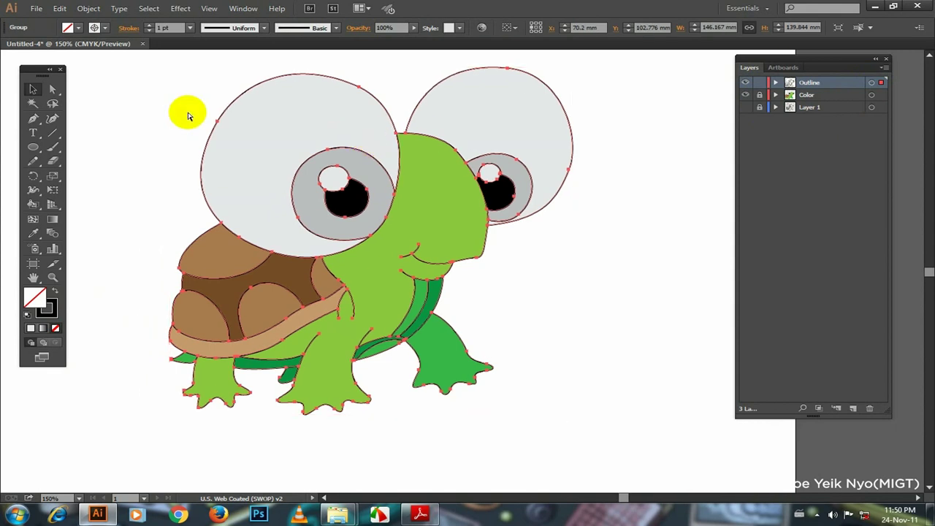
Step: Zoom to 200% and set the turtle outlines' stroke weight to 1.5 pt
key("ctrl+equal")
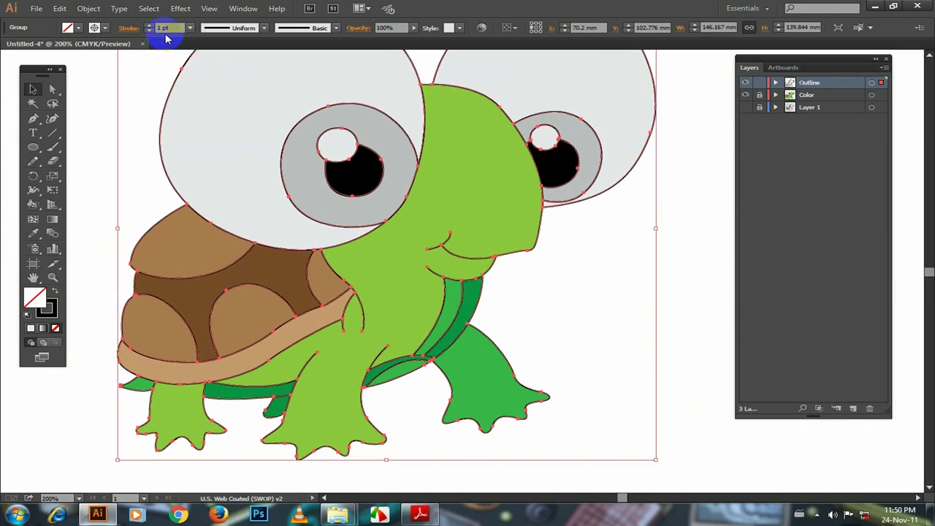
left_click(128, 27)
type("5")
key("Return")
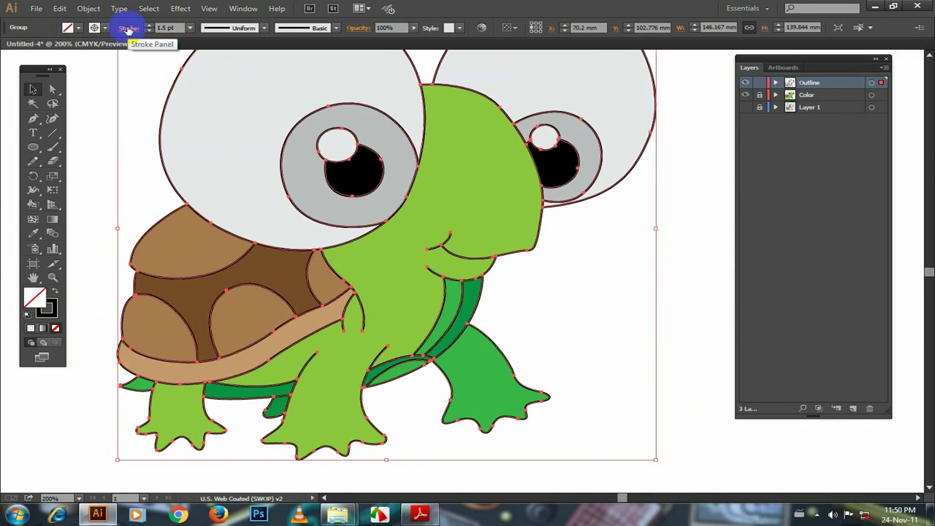
left_click(558, 315)
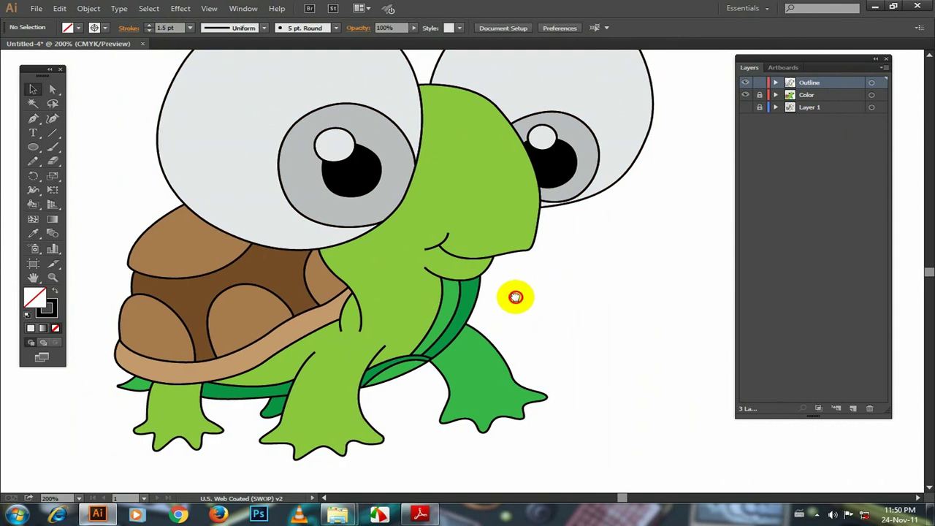
Step: Zoom to 400% on the neck and ungroup the outline paths
left_click_drag(557, 313, 516, 300)
key("ctrl+plus")
key("ctrl+plus")
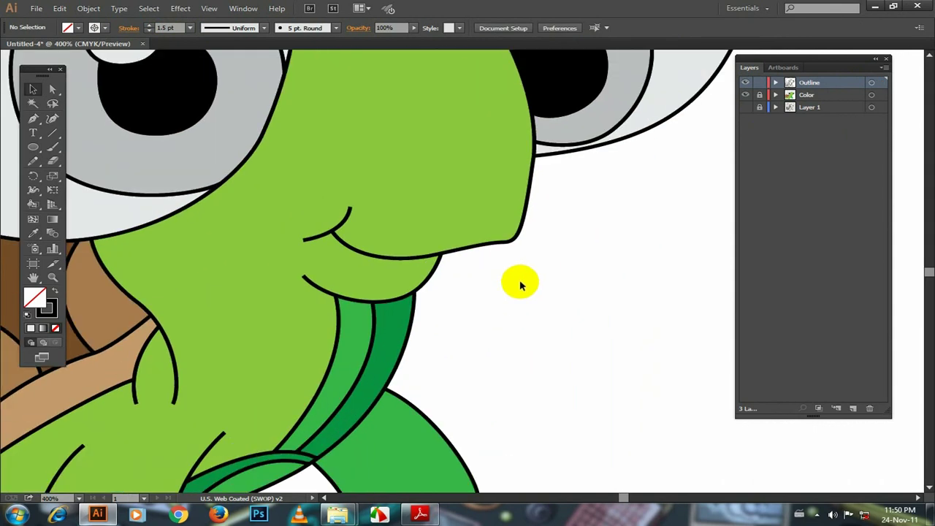
left_click(513, 241)
right_click(513, 244)
left_click(528, 308)
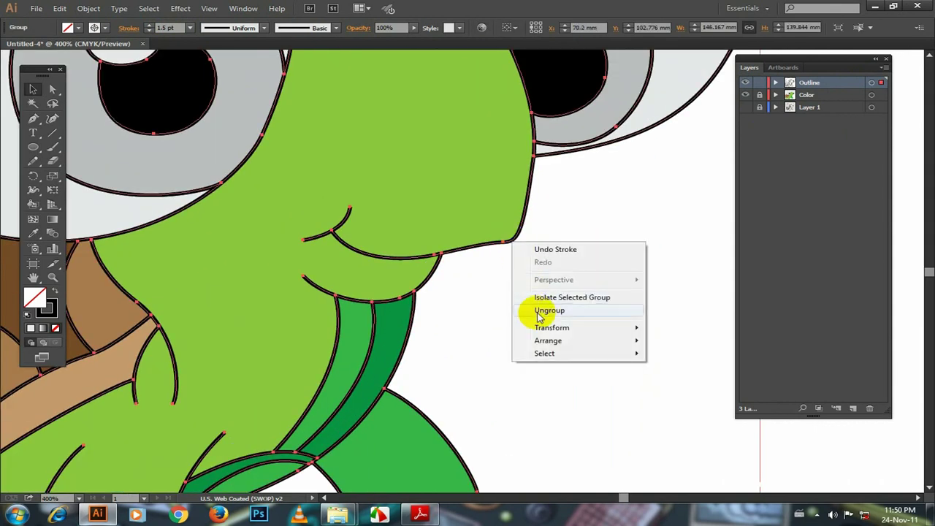
left_click(501, 313)
Step: Give the mouth-corner curve and chin curve a tapered stroke width profile
left_click(345, 225)
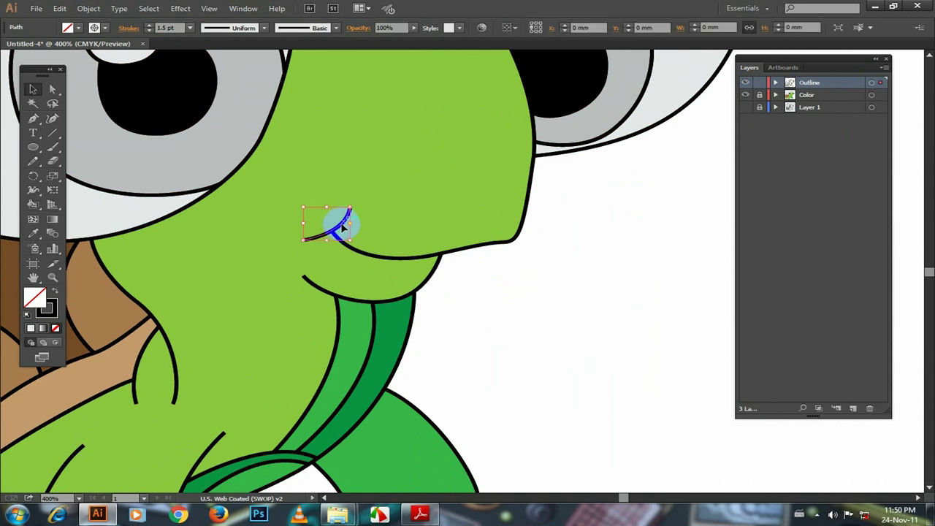
left_click(264, 28)
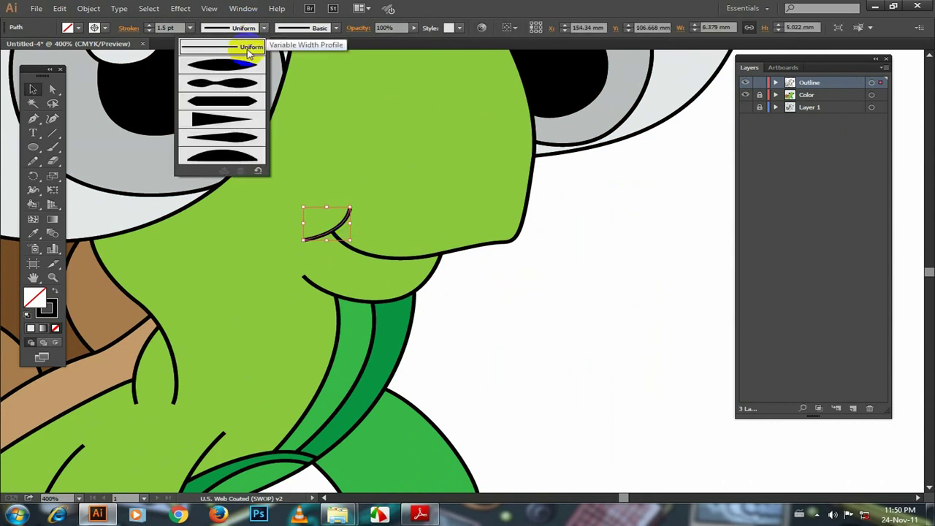
left_click(224, 116)
left_click(376, 309)
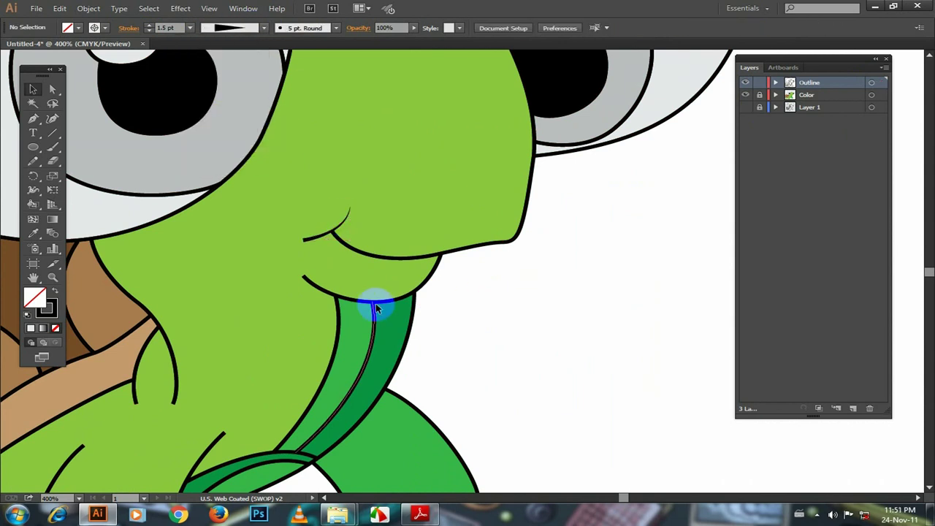
left_click(377, 309)
left_click(263, 28)
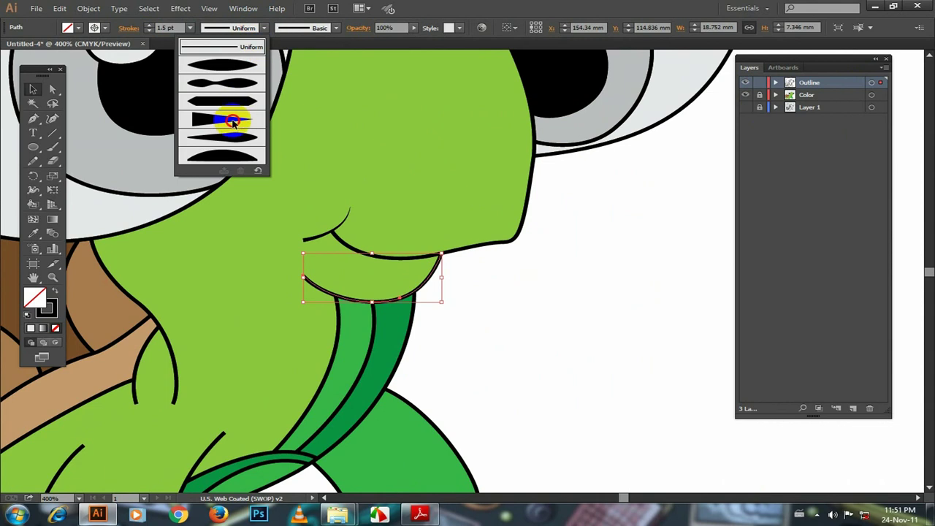
left_click(229, 92)
left_click(486, 301)
Step: Set the chin curve's stroke weight to 2 pt
left_click(431, 279)
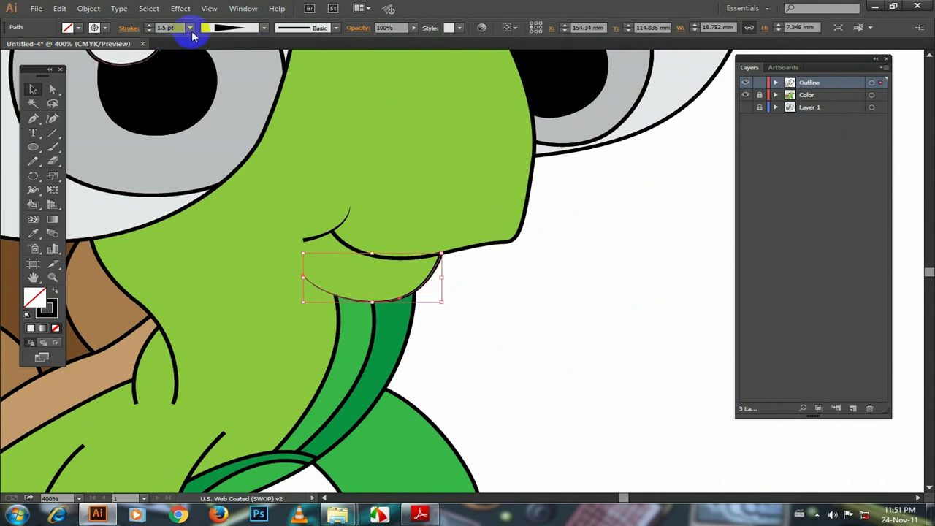
left_click(176, 27)
type("2")
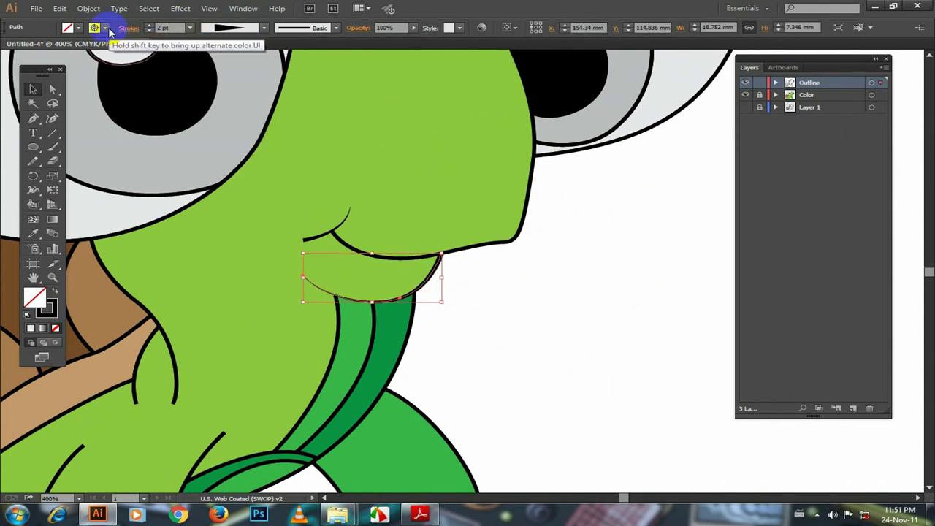
left_click(502, 293)
left_click_drag(308, 238, 303, 239)
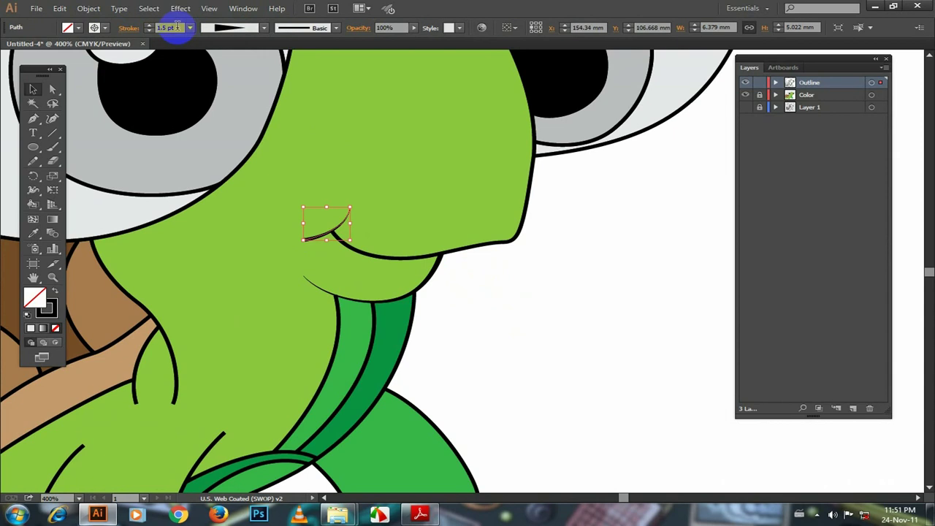
Step: Apply a tapered width profile to the curve where the neck meets the shell
left_click_drag(183, 263, 318, 217)
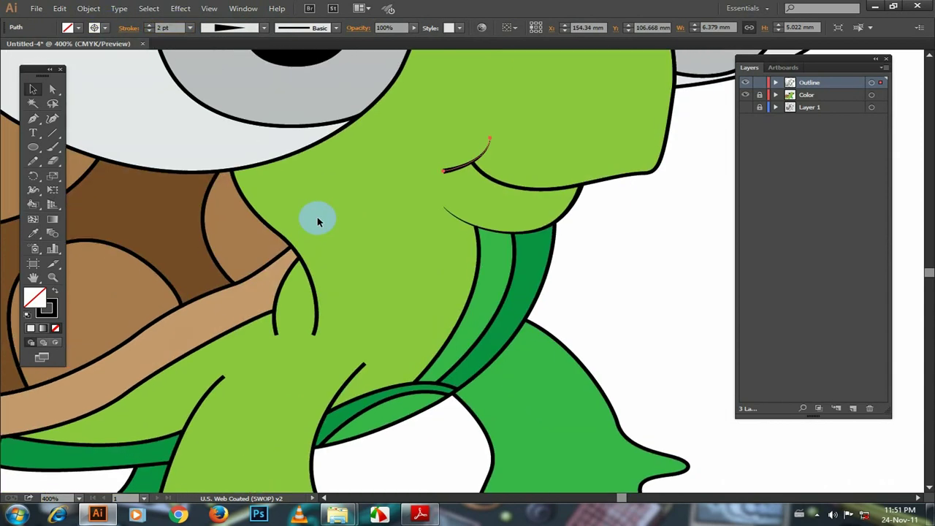
left_click(302, 266)
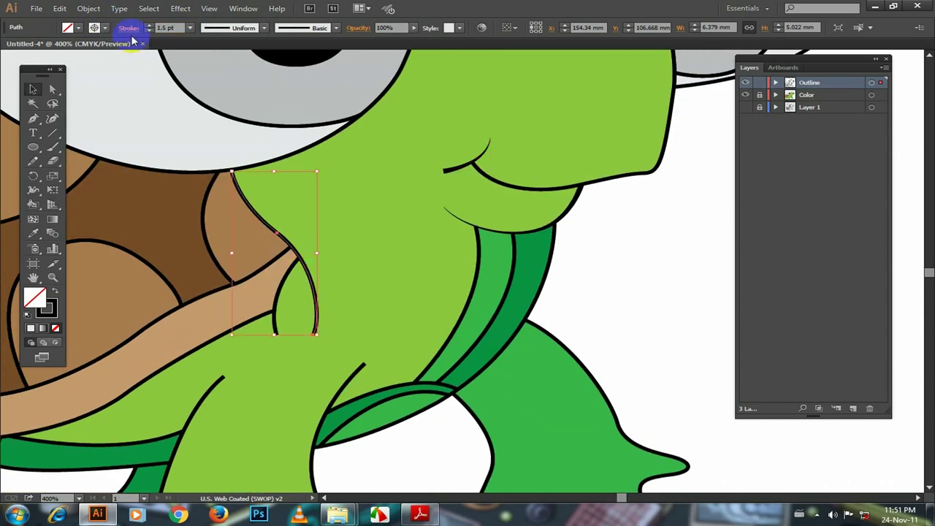
left_click(264, 27)
left_click(233, 120)
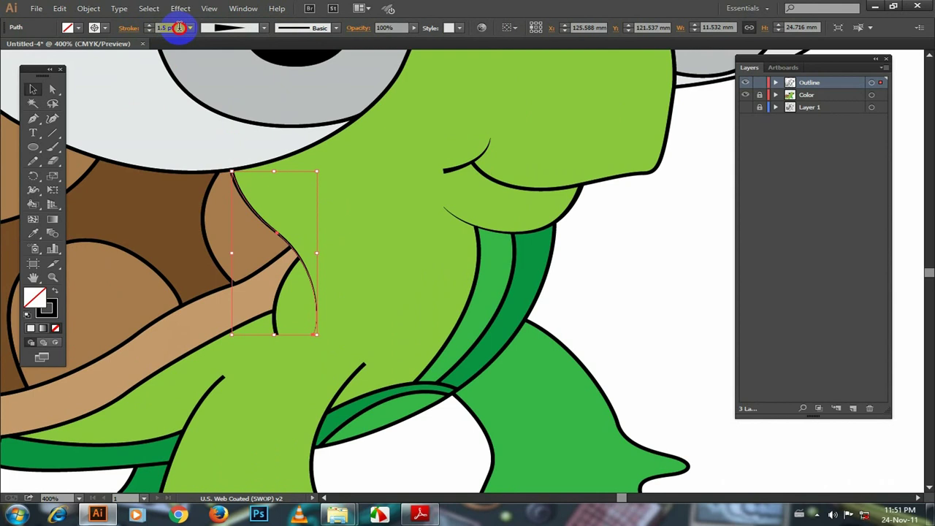
left_click(130, 30)
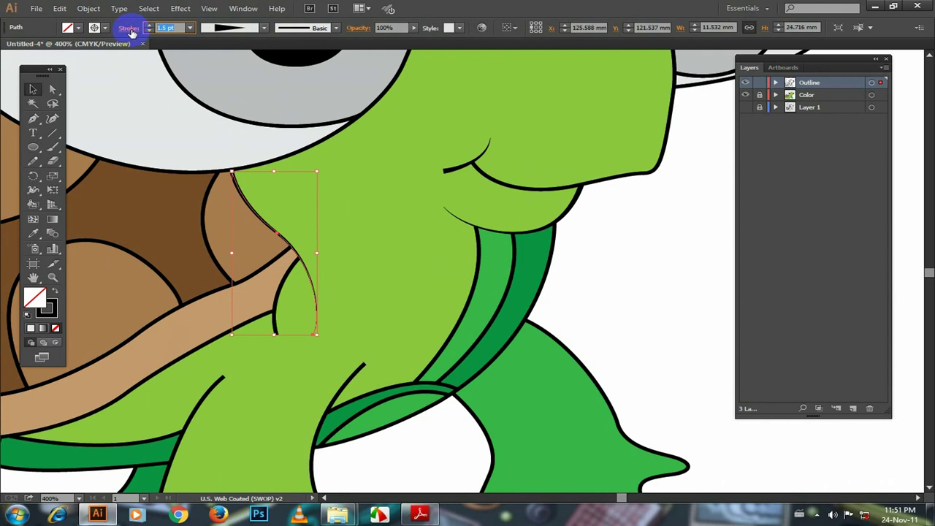
Step: Give the small inner shoulder curve a 2 pt tapered stroke
left_click(287, 272)
left_click(137, 30)
type("2")
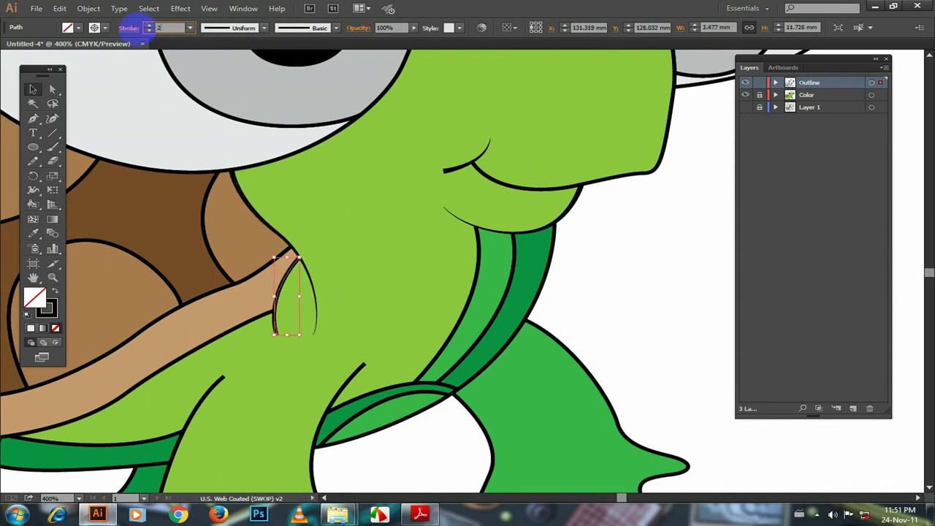
key("Return")
left_click(263, 28)
left_click(232, 108)
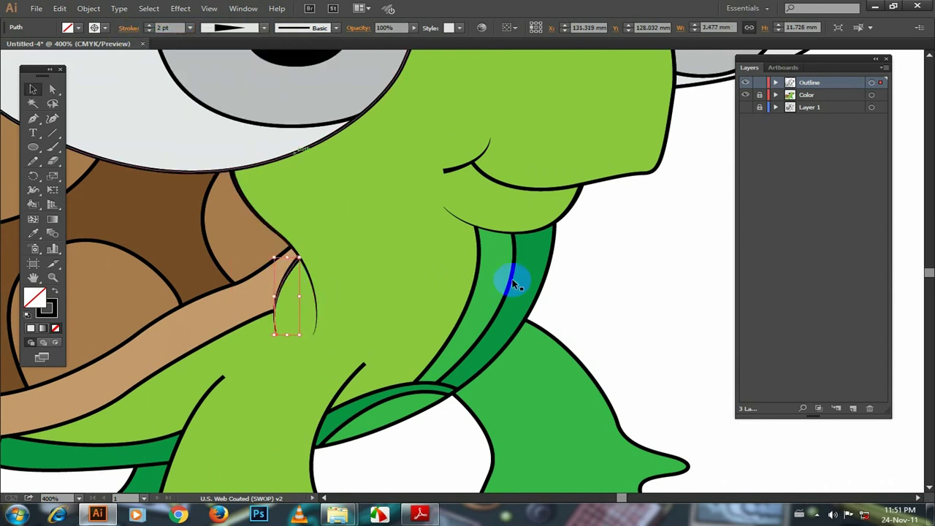
left_click(513, 285)
left_click_drag(635, 293, 653, 278)
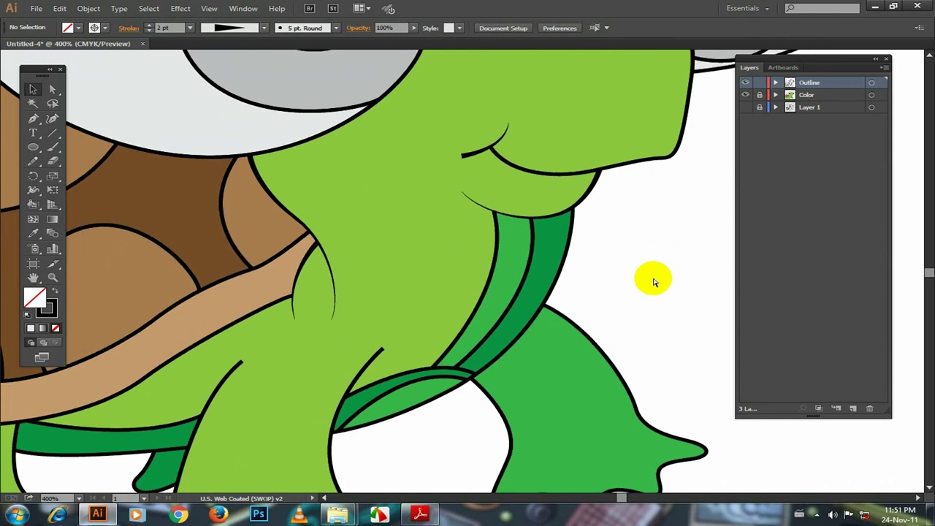
key("ctrl+minus")
Step: Select all the turtle's outline paths and group them together
key("ctrl+minus")
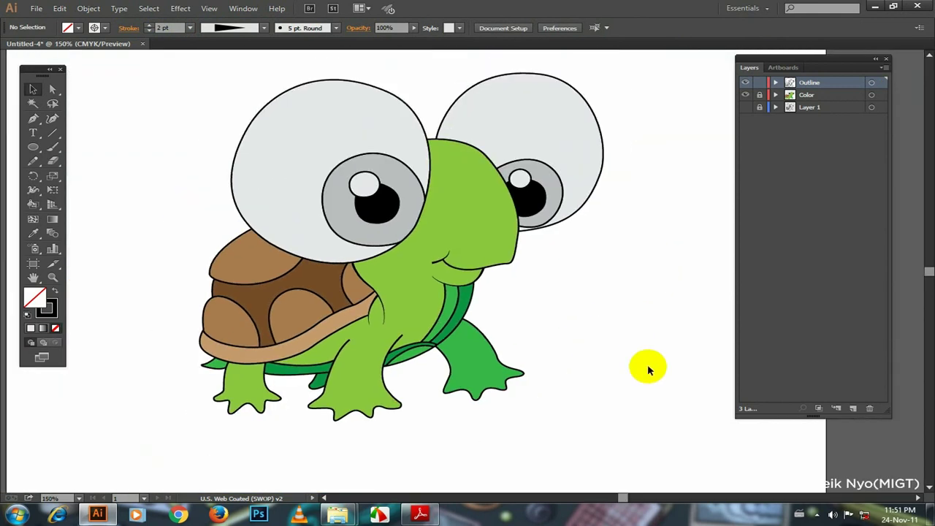
key("ctrl+minus")
left_click_drag(622, 399, 244, 78)
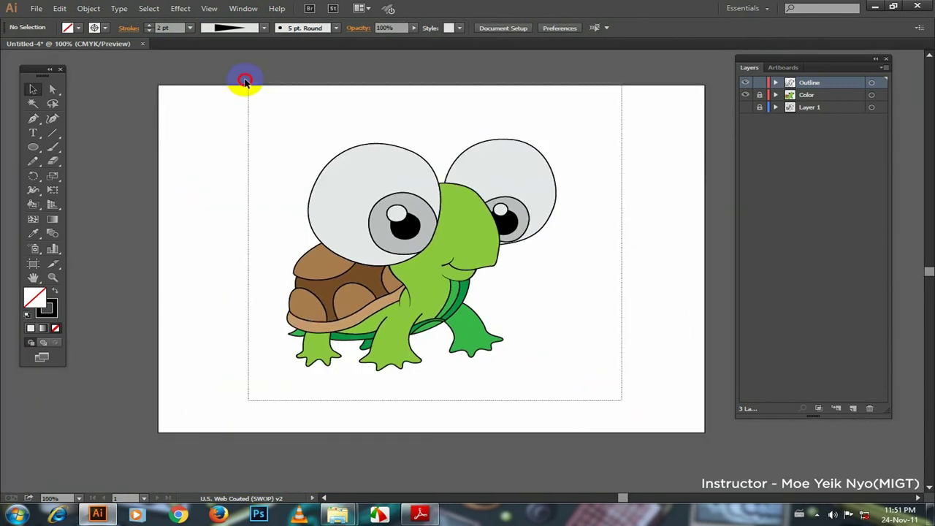
left_click(539, 283)
left_click_drag(539, 283, 463, 253)
key("ctrl+plus")
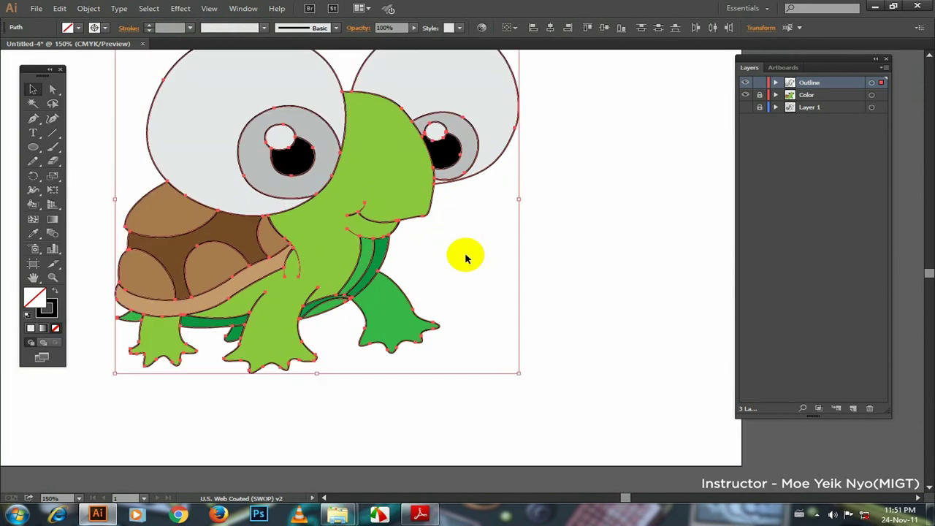
left_click_drag(497, 386, 532, 419)
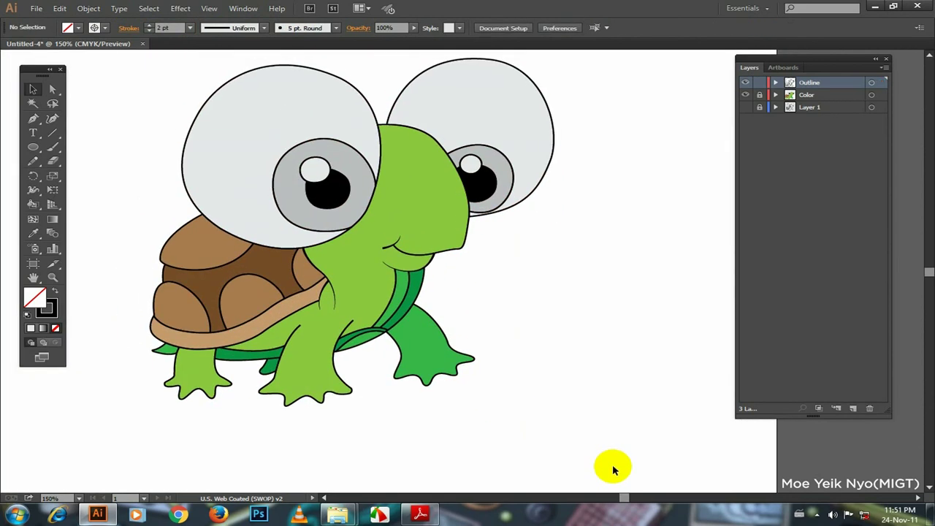
scroll(118, 86, "up", 2)
right_click(317, 156)
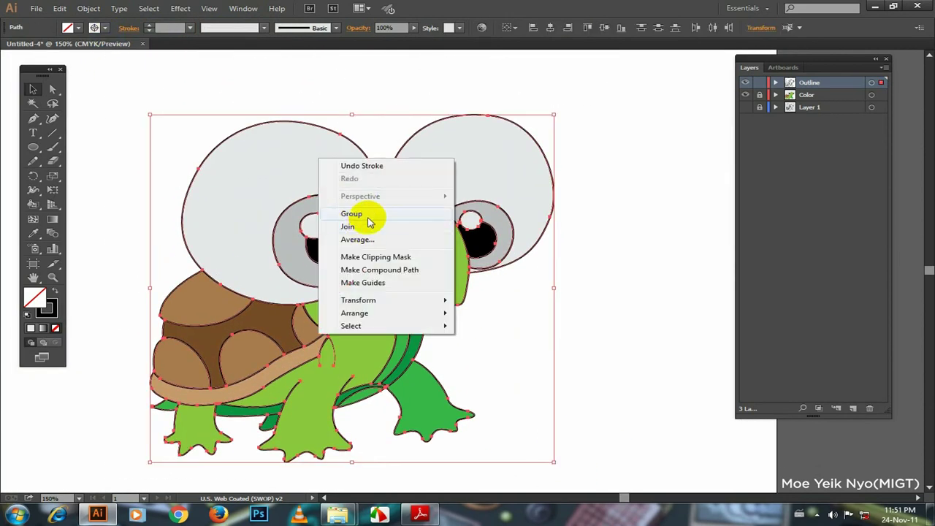
left_click(372, 220)
Step: Lock the Outline layer, unlock the Color layer, and switch to the Live Paint Bucket (K)
left_click(760, 82)
left_click(760, 95)
left_click(471, 178)
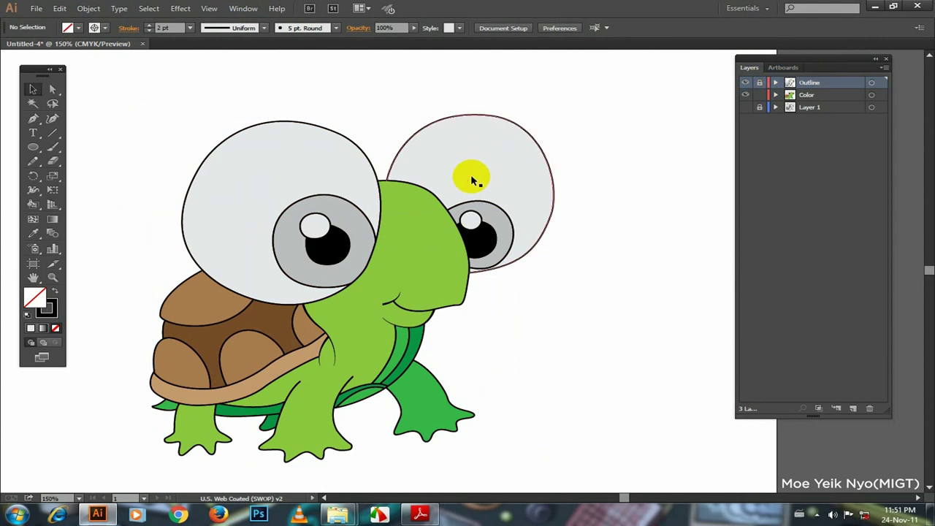
key("k")
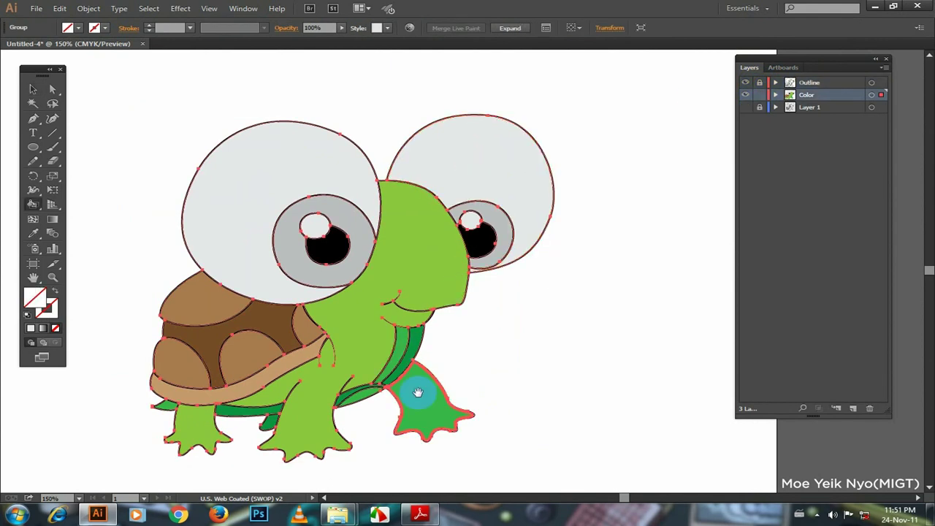
scroll(424, 373, "down", 3)
Step: Repaint the turtle's right back leg with the light-green body swatch
left_click(79, 28)
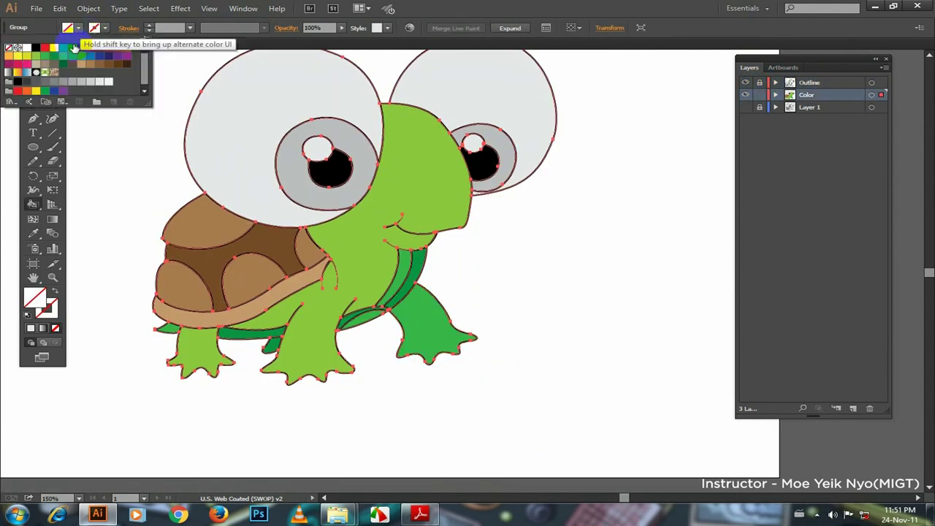
left_click(45, 56)
left_click(421, 323)
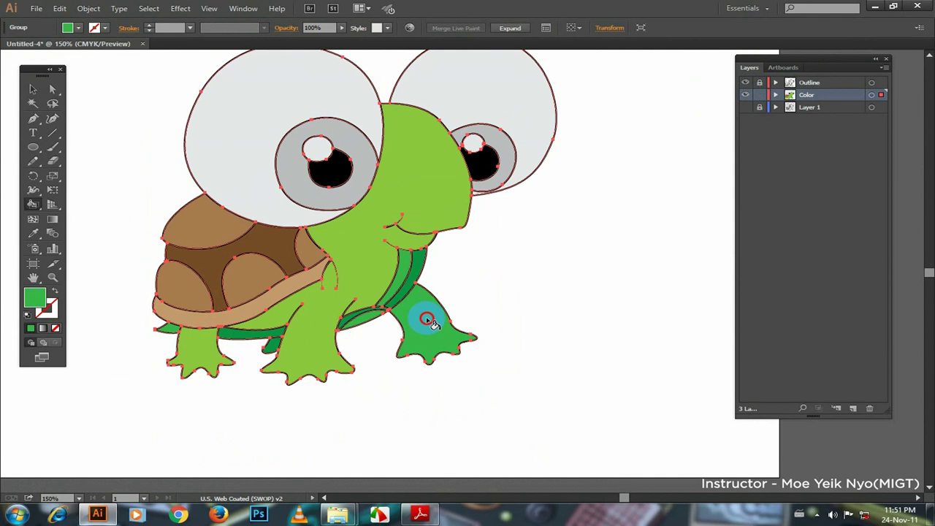
left_click(79, 27)
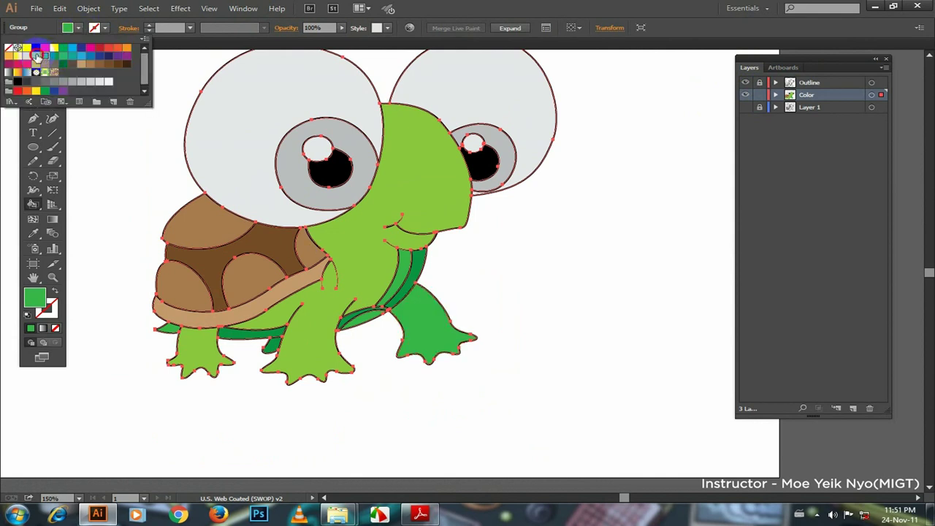
left_click(36, 55)
left_click(438, 344)
left_click_drag(495, 347, 583, 305)
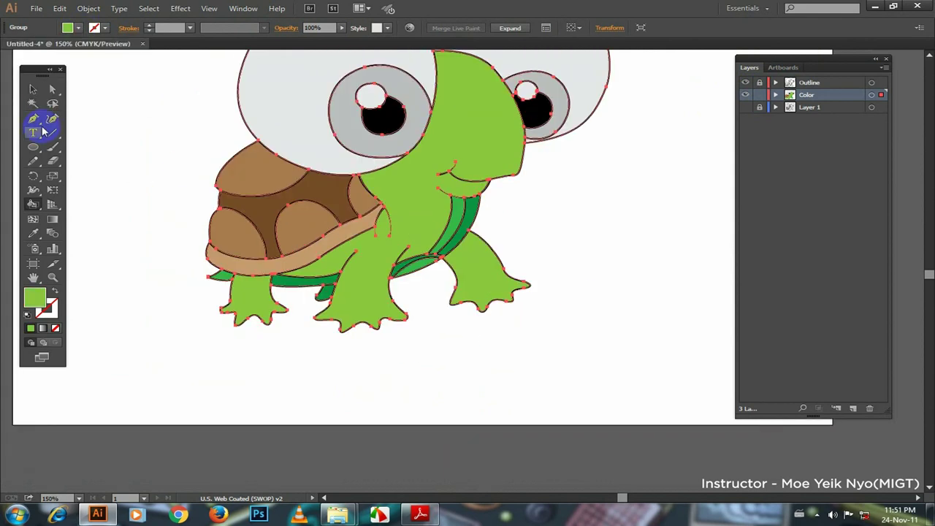
left_click(35, 89)
left_click(672, 222)
left_click_drag(632, 193, 623, 250)
key("ctrl+minus")
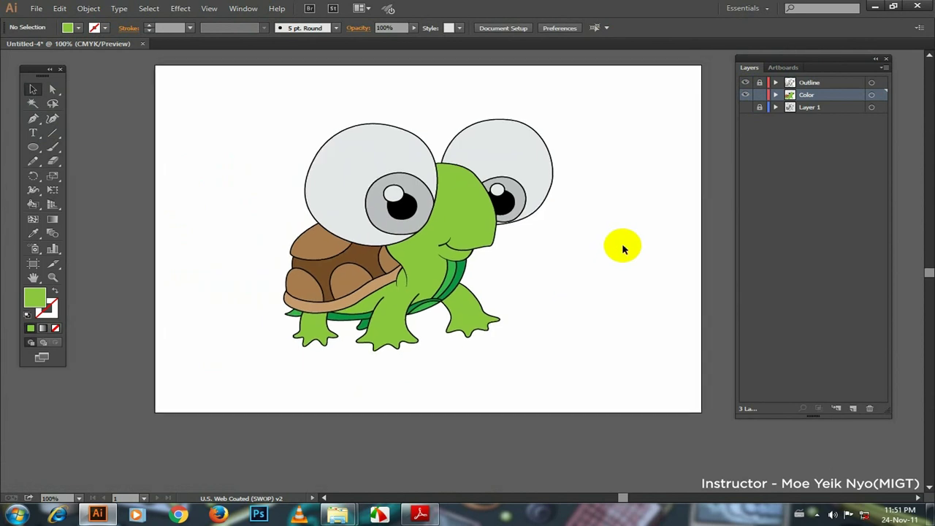
Step: Hide Outline and Color to view the pencil sketch, then restore Color and add a new layer
left_click_drag(539, 217, 486, 227)
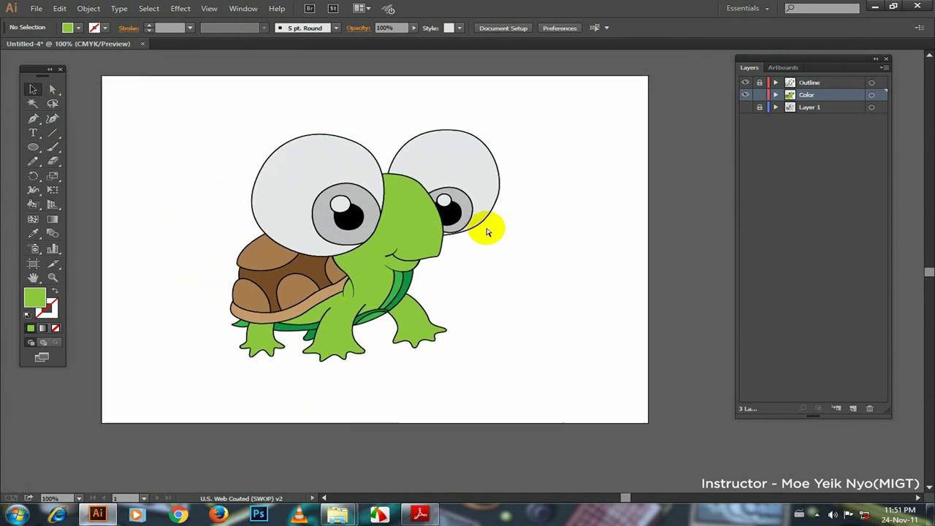
key("ctrl+plus")
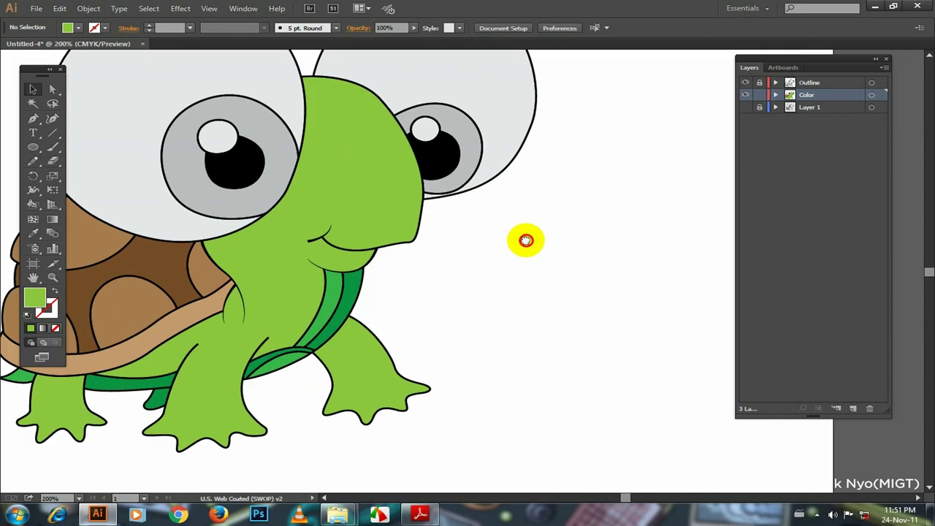
left_click_drag(524, 241, 659, 261)
left_click_drag(746, 83, 746, 95)
left_click(746, 106)
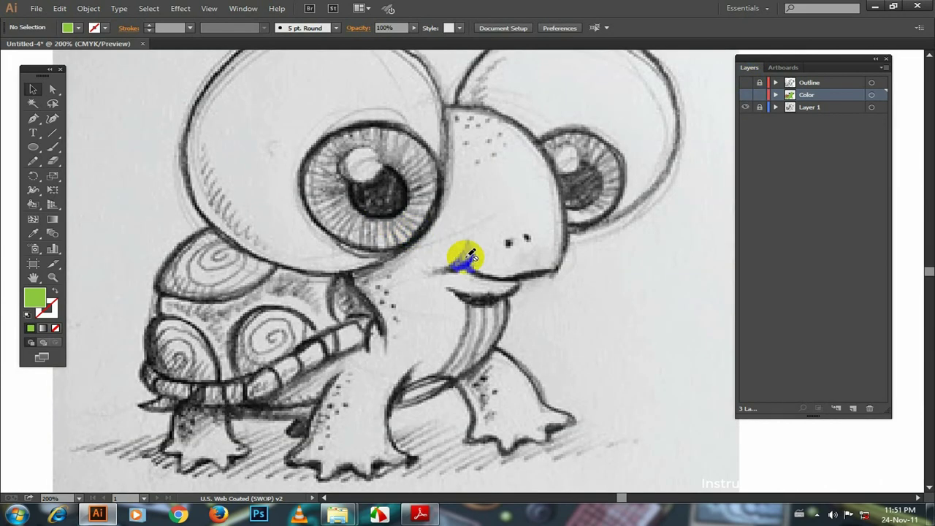
scroll(479, 198, "up", 1)
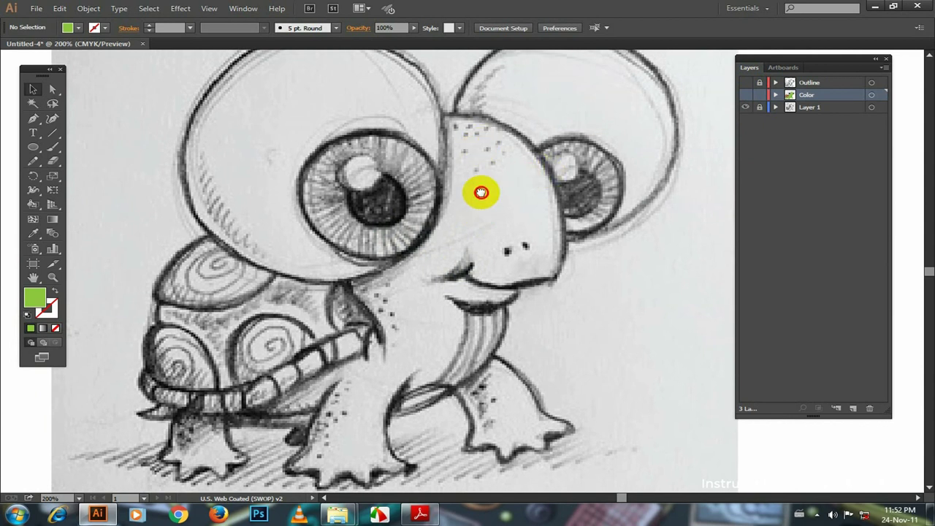
left_click_drag(481, 191, 411, 210)
left_click(746, 95)
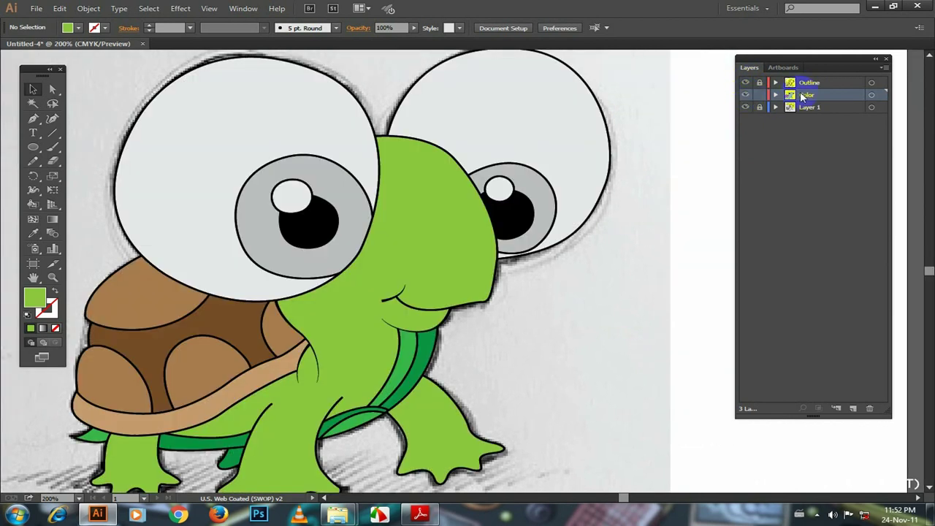
left_click(853, 410)
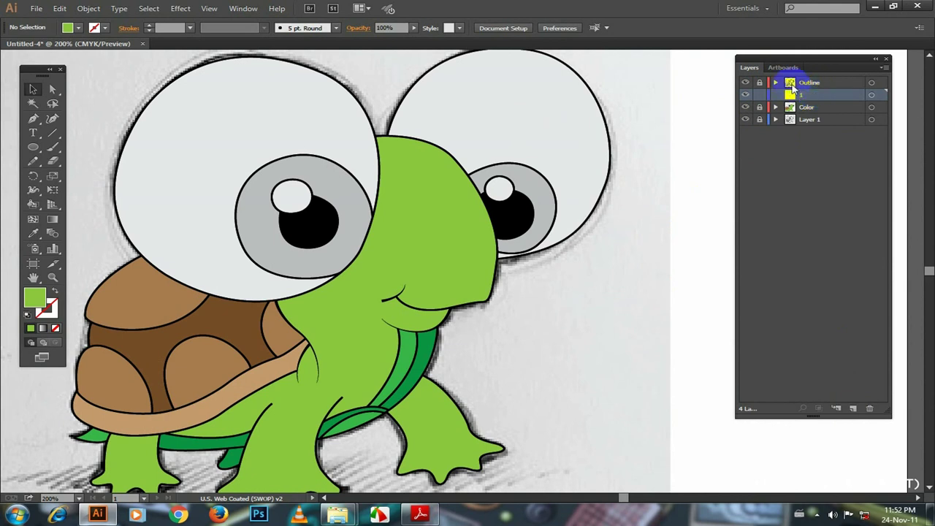
Step: Lock and hide the Color layer and set a black fill for drawing freckles
left_click(756, 108)
left_click(745, 107)
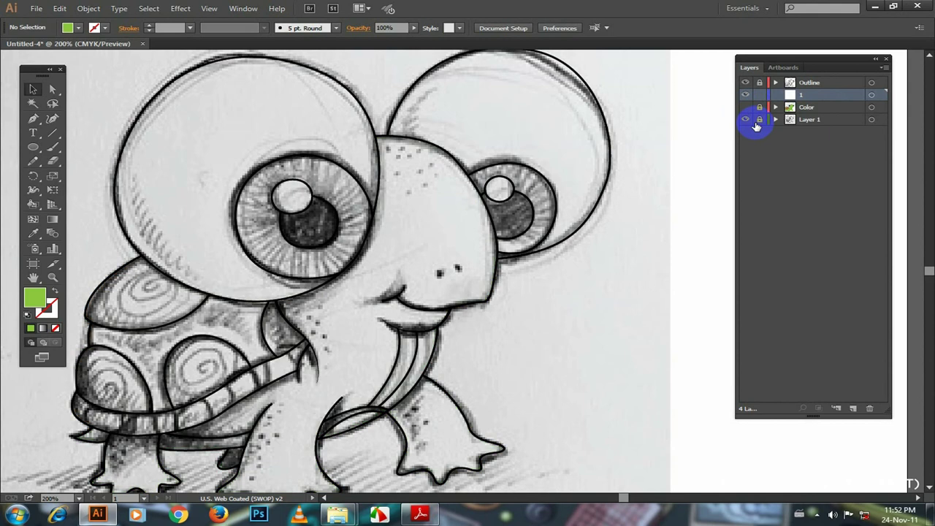
left_click(280, 159)
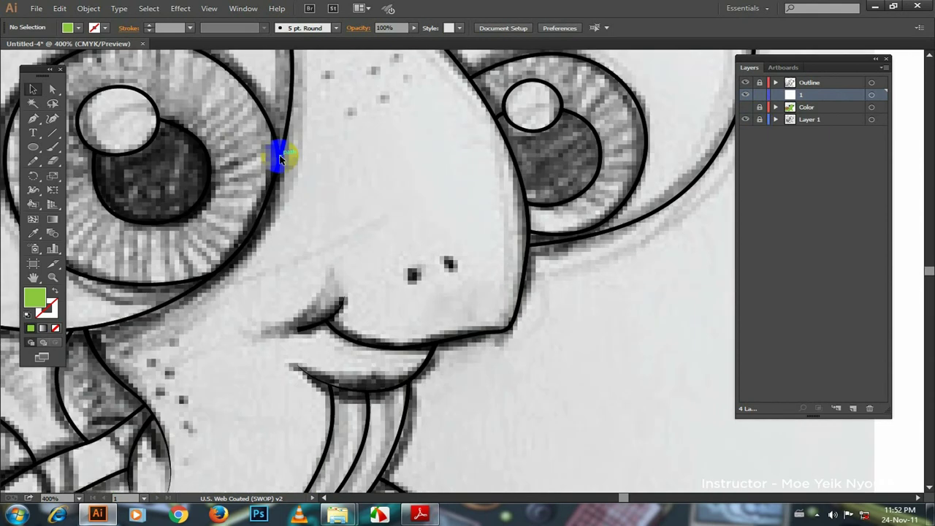
left_click_drag(290, 150, 327, 207)
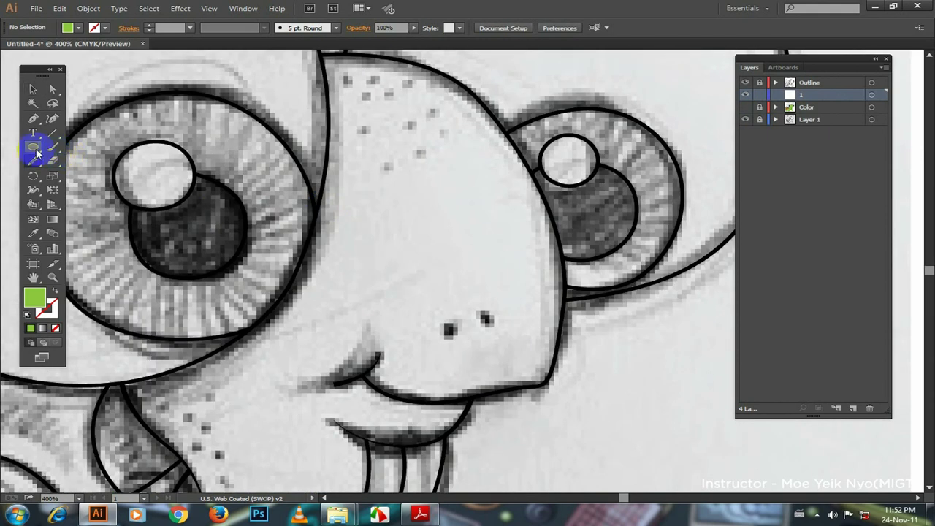
left_click(78, 28)
left_click(22, 48)
left_click(426, 154)
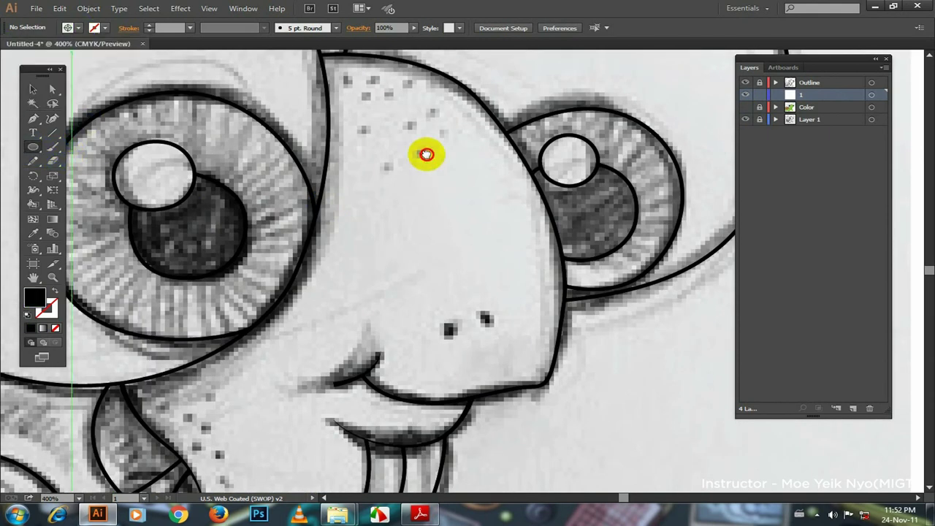
left_click_drag(426, 154, 417, 178)
mouse_move(470, 355)
left_mouse_down()
mouse_move(463, 317)
mouse_move(455, 324)
mouse_move(503, 314)
mouse_move(488, 316)
mouse_move(495, 310)
left_mouse_up()
key("v")
scroll(439, 263, "up", 2)
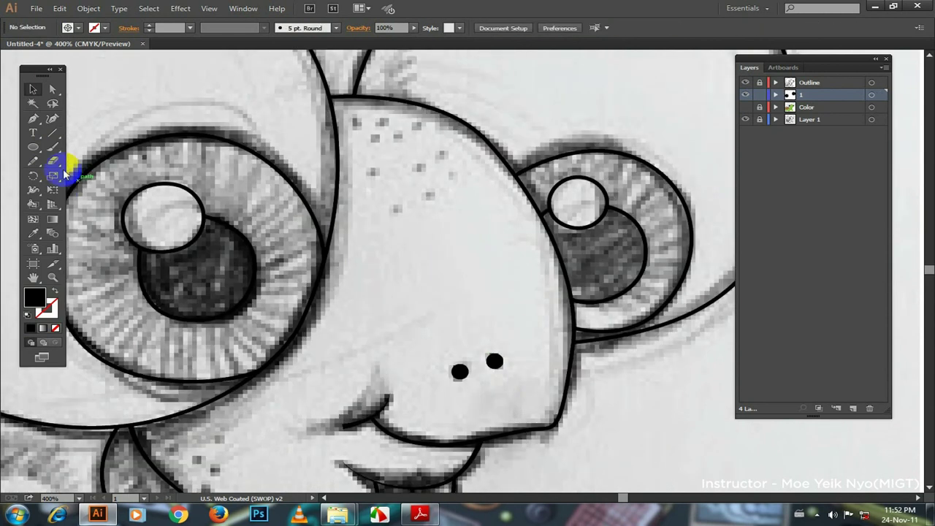
Step: Draw small black freckle ellipses on the turtle's face, head and neck
left_click(41, 150)
left_click_drag(394, 211, 433, 201)
left_click_drag(424, 161, 442, 158)
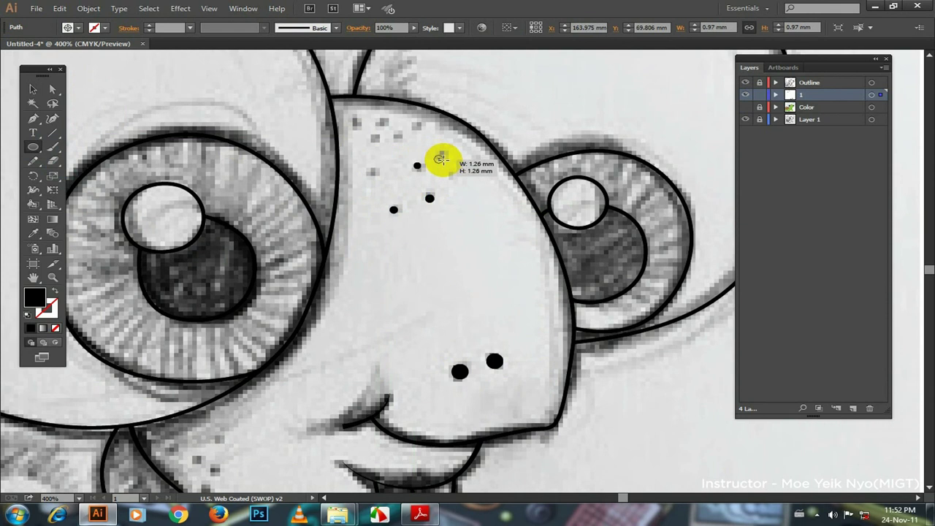
left_click_drag(370, 169, 377, 175)
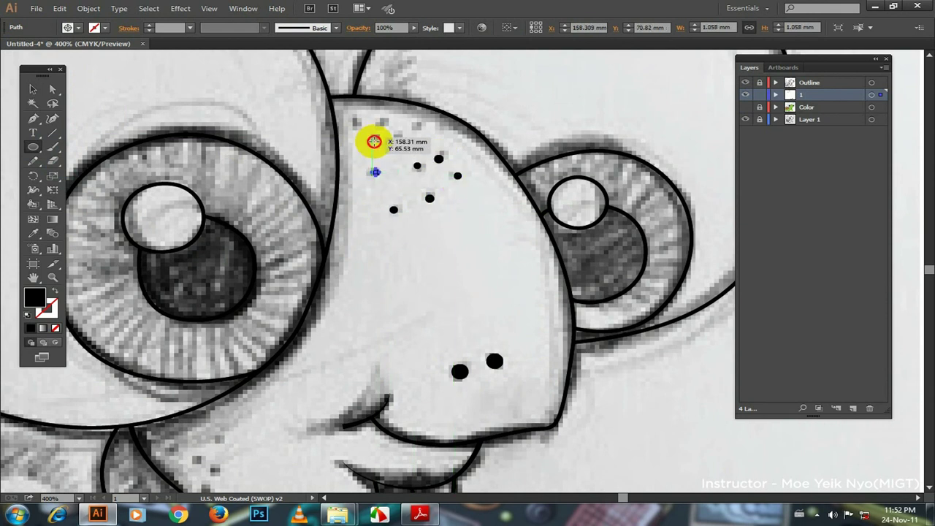
left_click_drag(392, 130, 421, 135)
left_click_drag(353, 120, 363, 129)
left_click_drag(300, 474, 417, 182)
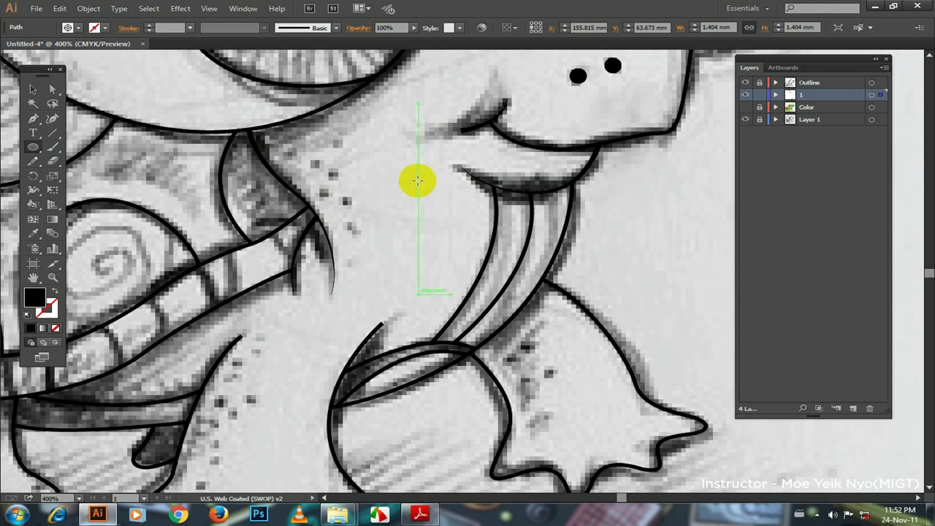
mouse_move(310, 160)
left_mouse_down()
mouse_move(334, 178)
mouse_move(328, 197)
mouse_move(358, 233)
left_mouse_up()
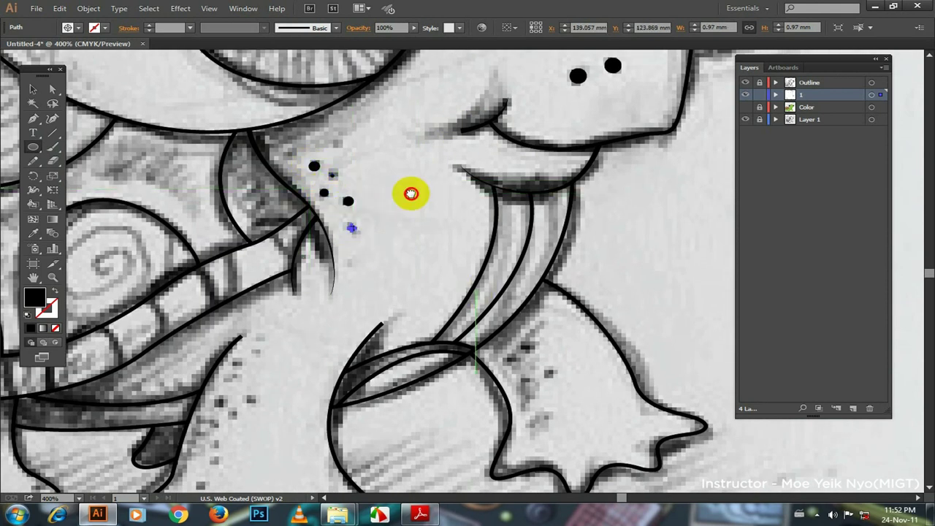
mouse_move(411, 192)
left_mouse_down()
mouse_move(317, 57)
mouse_move(437, 216)
mouse_move(448, 236)
mouse_move(421, 230)
mouse_move(433, 254)
left_mouse_up()
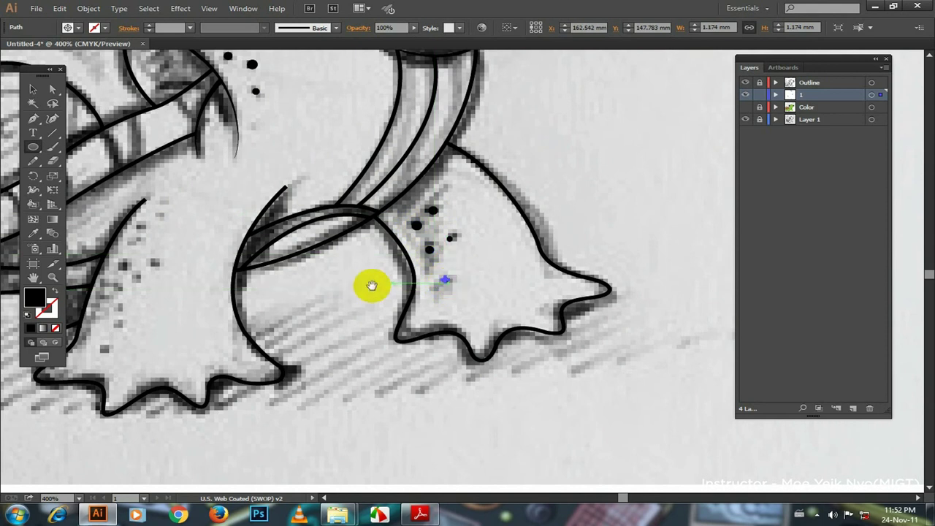
Step: Add small black freckle dots across the turtle's front and back legs
left_click_drag(370, 286, 548, 223)
mouse_move(312, 157)
left_mouse_down()
mouse_move(340, 204)
mouse_move(302, 250)
mouse_move(305, 265)
left_mouse_up()
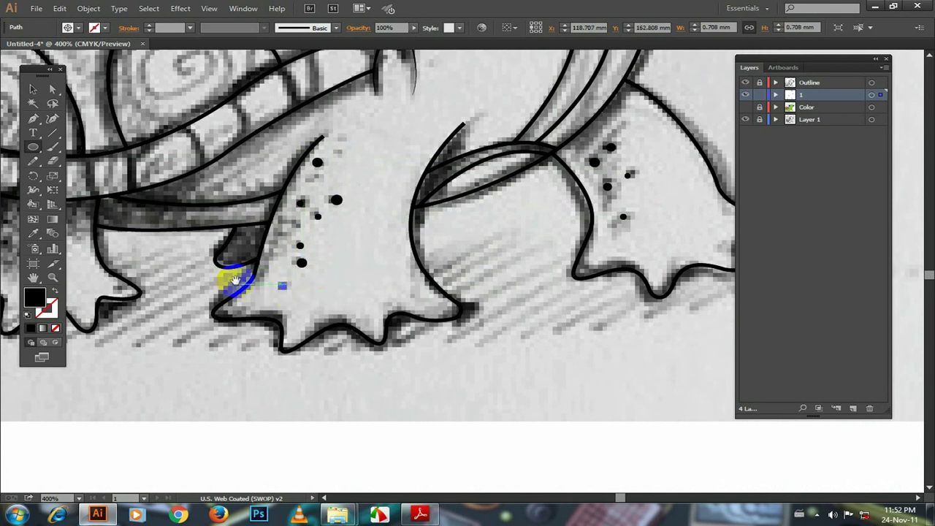
left_click_drag(224, 271, 366, 234)
mouse_move(177, 183)
left_mouse_down()
mouse_move(172, 199)
mouse_move(163, 175)
left_mouse_up()
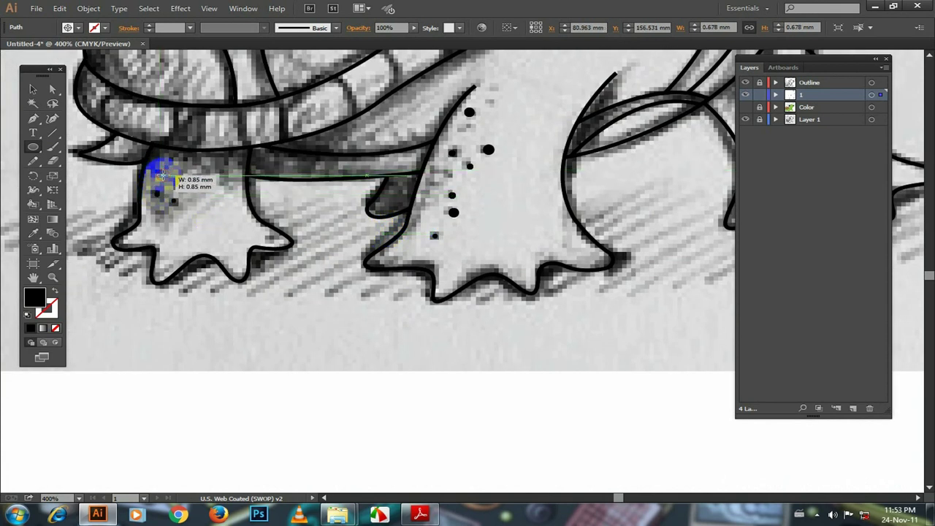
scroll(269, 252, "up", 1)
left_click_drag(262, 252, 264, 255)
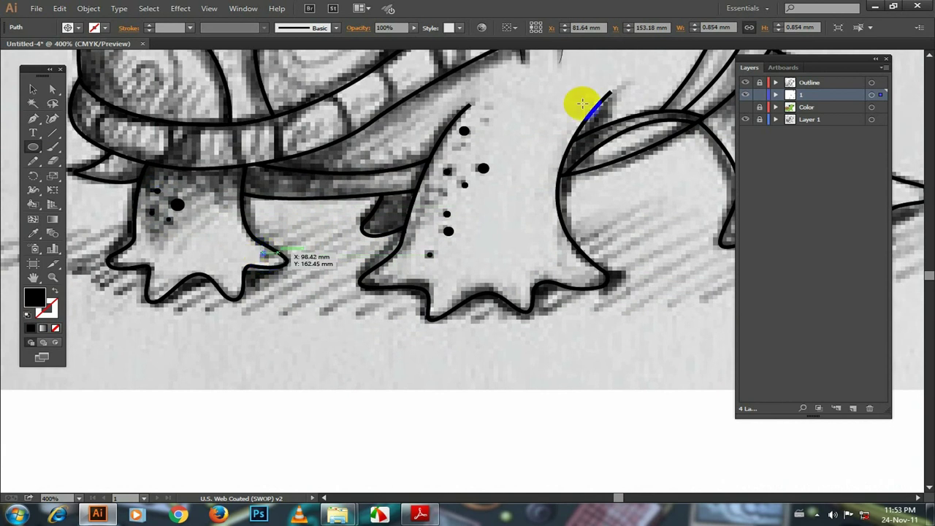
left_click_drag(585, 100, 489, 163)
left_click_drag(404, 189, 407, 191)
scroll(458, 171, "up", 1)
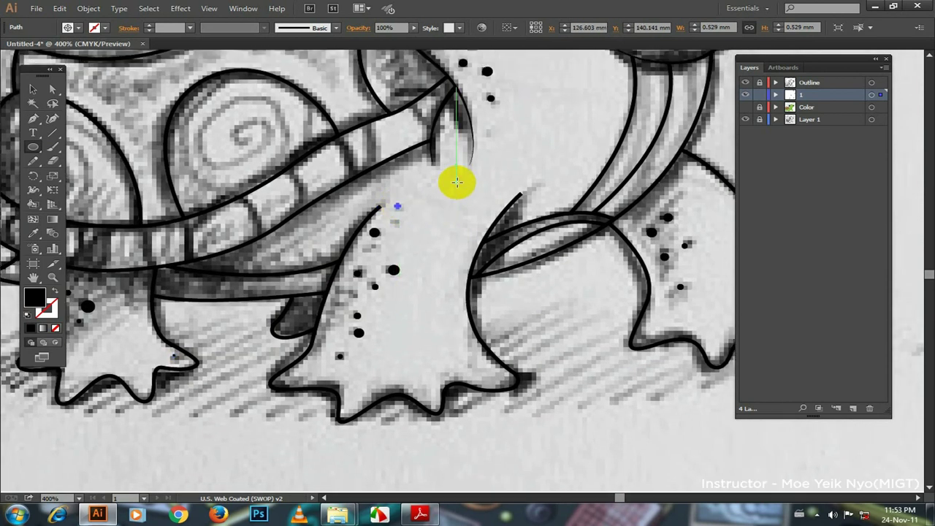
scroll(458, 185, "down", 2)
scroll(407, 236, "up", 1)
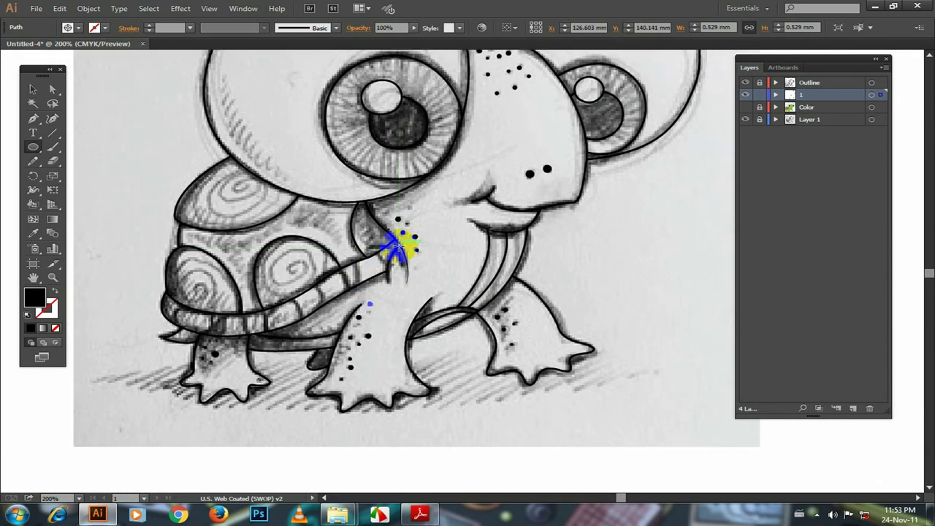
left_click_drag(353, 271, 307, 298)
Step: Show the Color layer over the sketch again and zoom out to the whole turtle
left_click(746, 108)
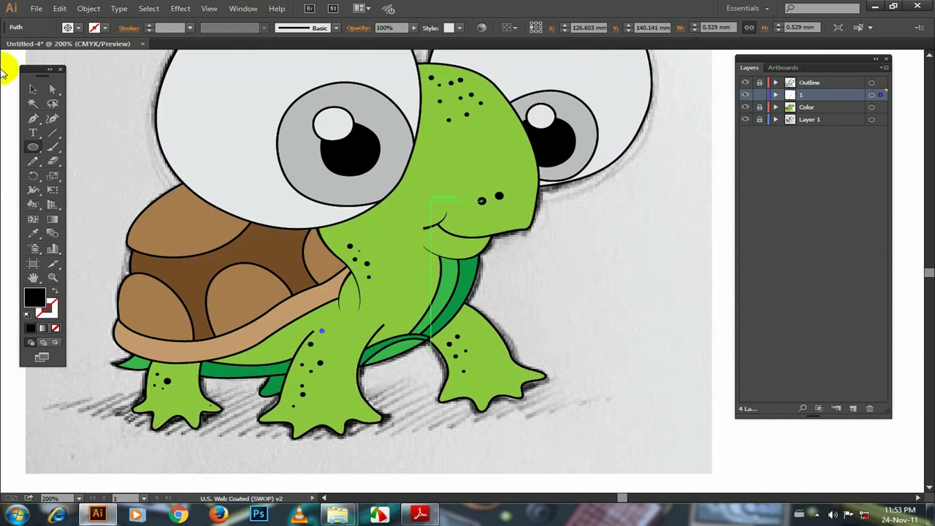
left_click(32, 86)
left_click(557, 284)
left_click_drag(589, 272, 556, 271)
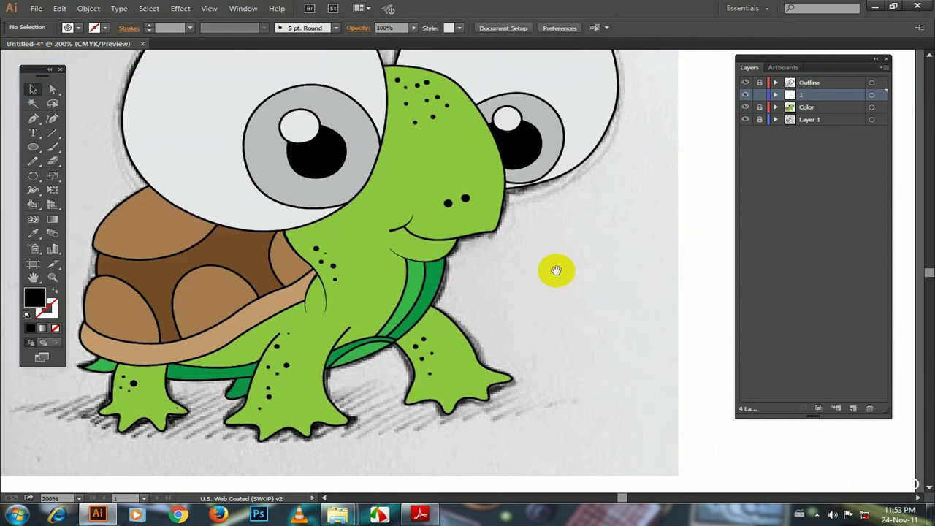
key("ctrl+minus")
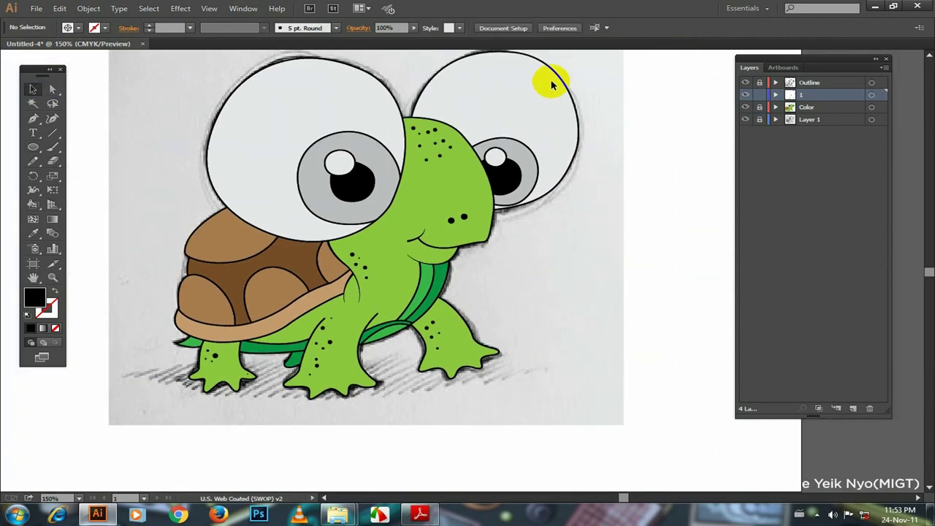
Step: Select the head, neck, front-leg and back-leg freckle dot groups together
left_click_drag(553, 80, 296, 308)
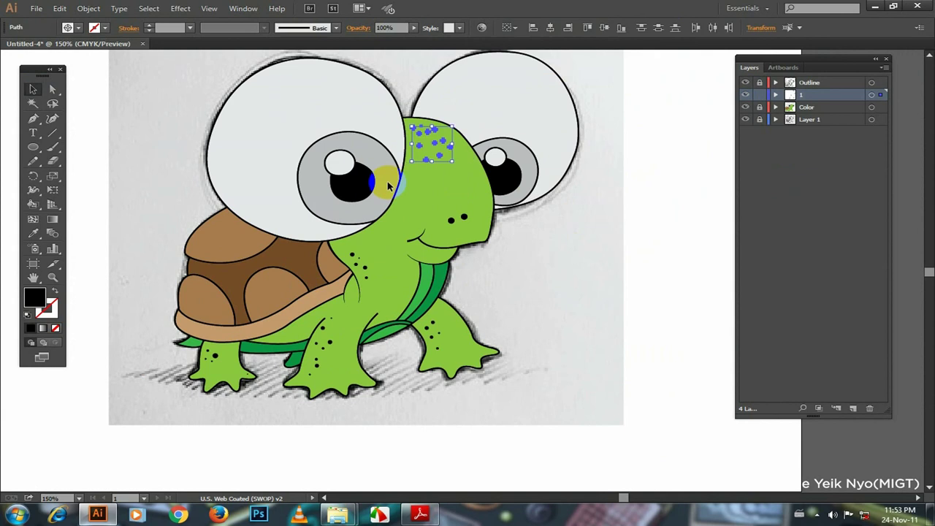
left_click_drag(497, 101, 395, 166)
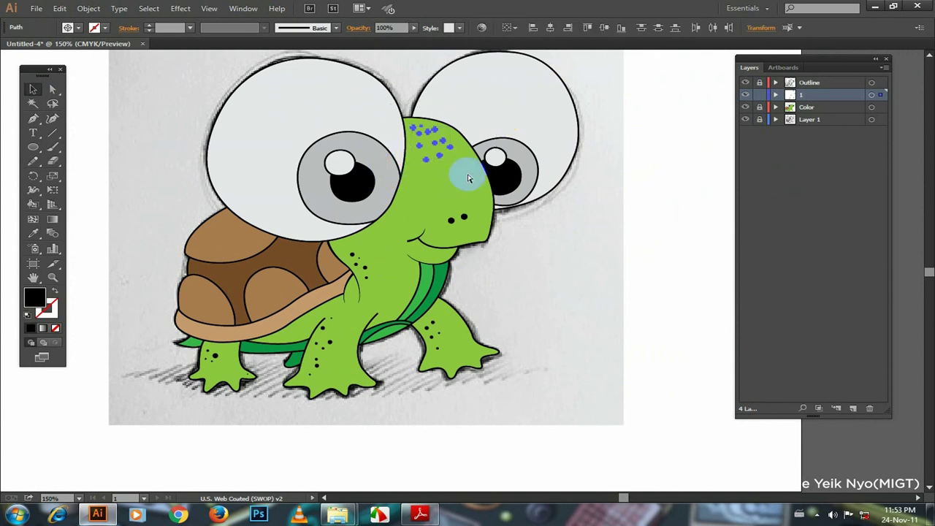
mouse_move(387, 240)
left_mouse_down()
mouse_move(344, 278)
mouse_move(313, 369)
left_mouse_up()
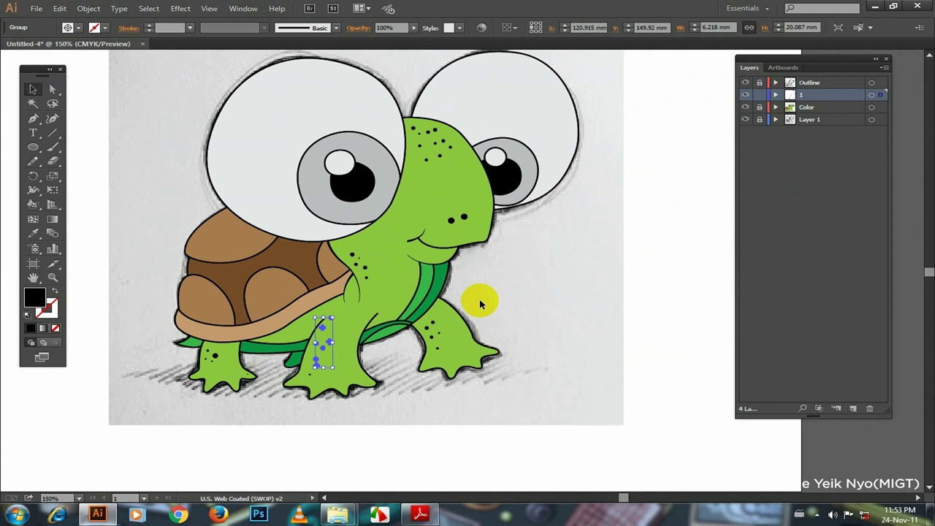
left_click_drag(479, 302, 413, 369)
left_click_drag(220, 334, 167, 376)
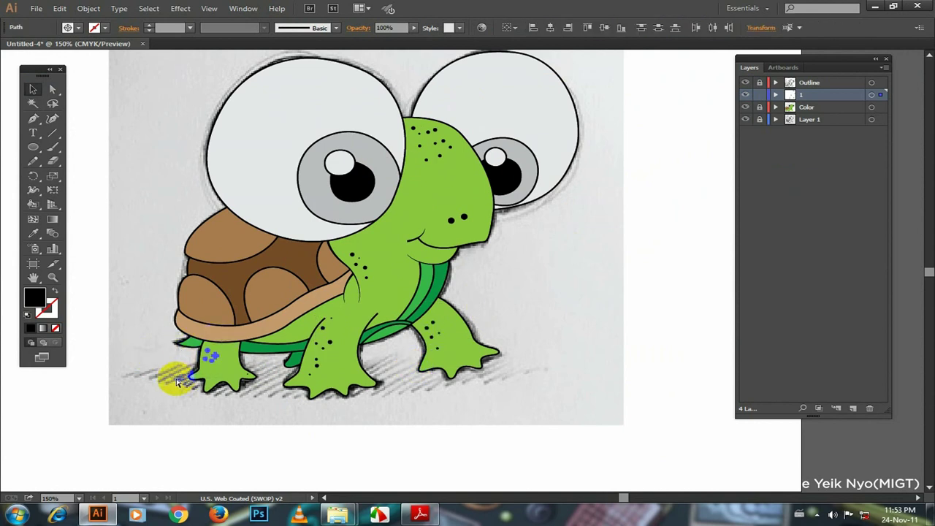
left_click(329, 342, "shift")
left_click(432, 330, "shift")
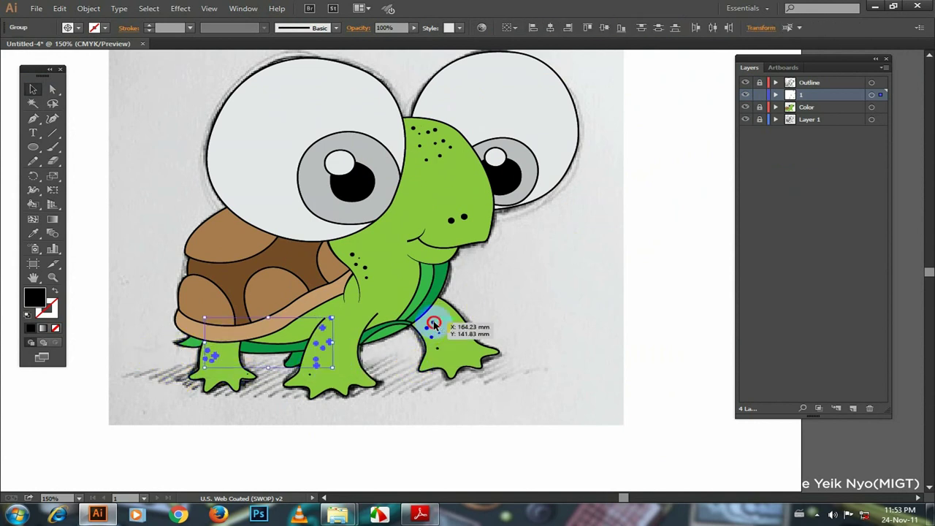
left_click(363, 268, "shift")
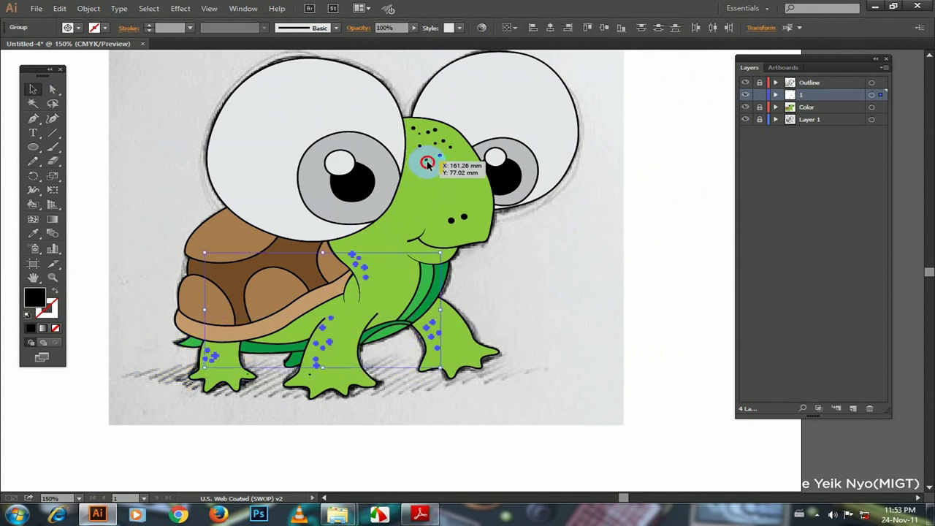
left_click(427, 162, "shift")
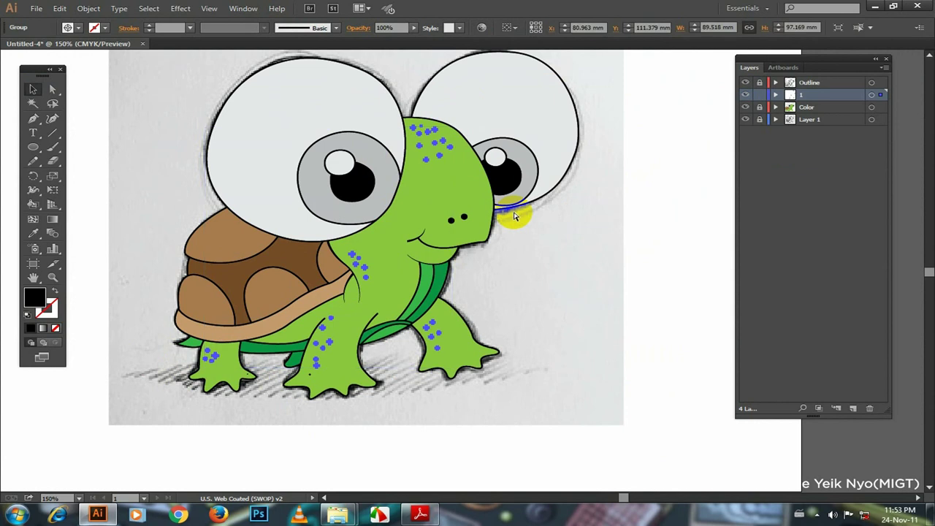
scroll(514, 215, "up", 1)
left_click(243, 8)
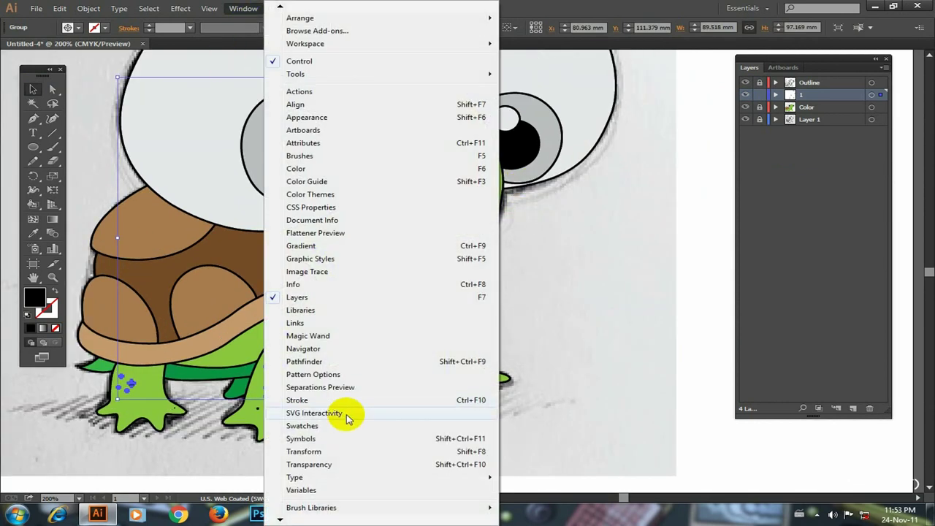
Step: Set the freckle dot group's blend mode to Soft Light in the Transparency panel
left_click(353, 464)
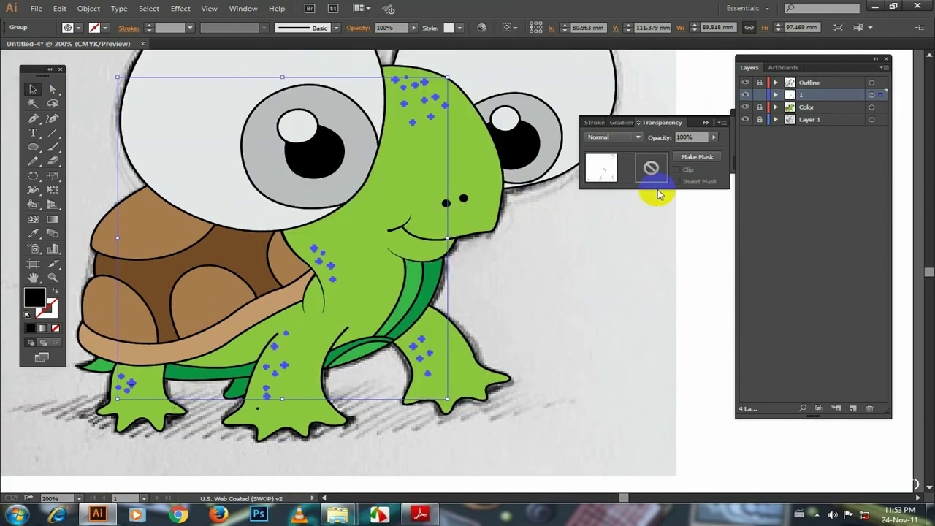
left_click(638, 138)
left_click(620, 246)
left_click(639, 304)
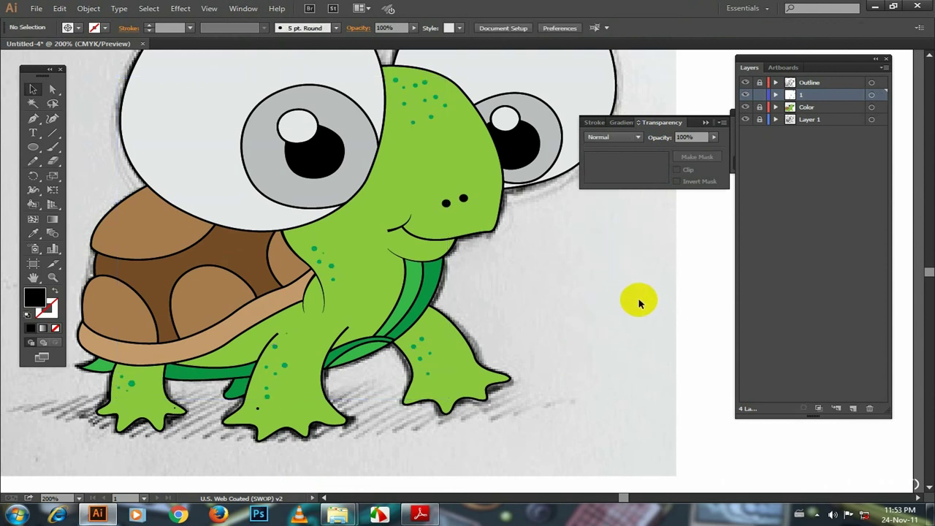
key("ctrl+plus")
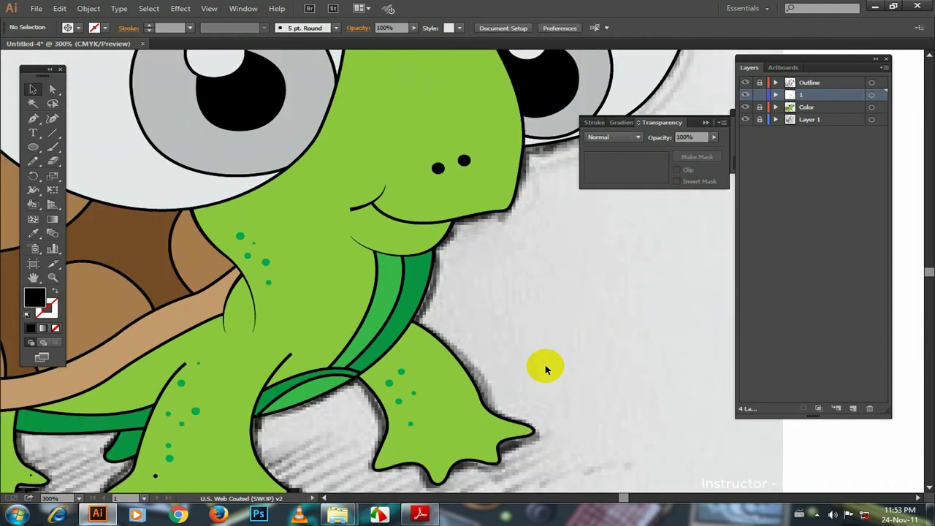
left_click(239, 241)
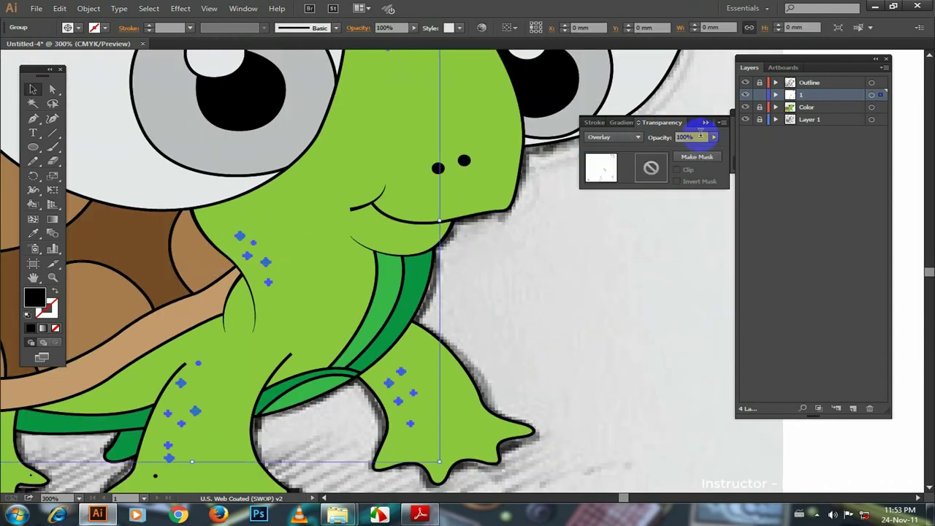
left_click(638, 137)
left_click(612, 263)
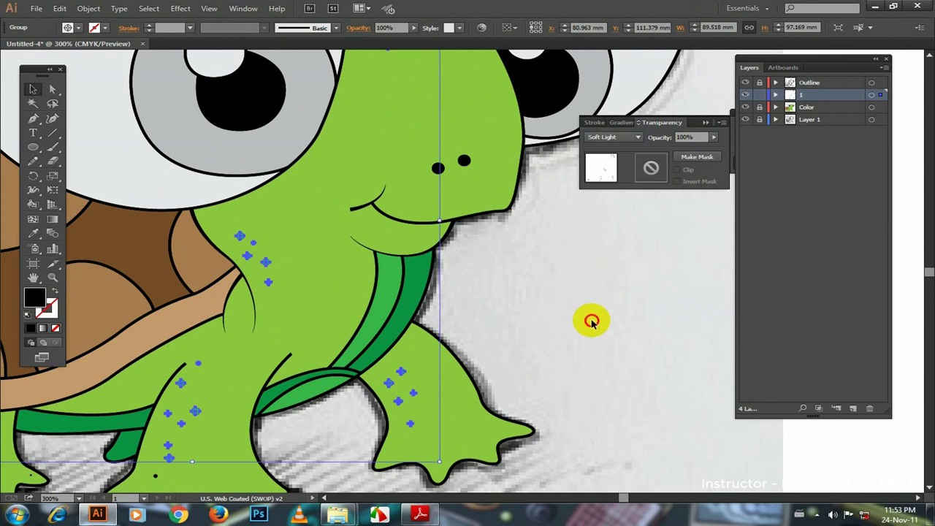
left_click(594, 321)
key("ctrl+minus")
key("ctrl+minus")
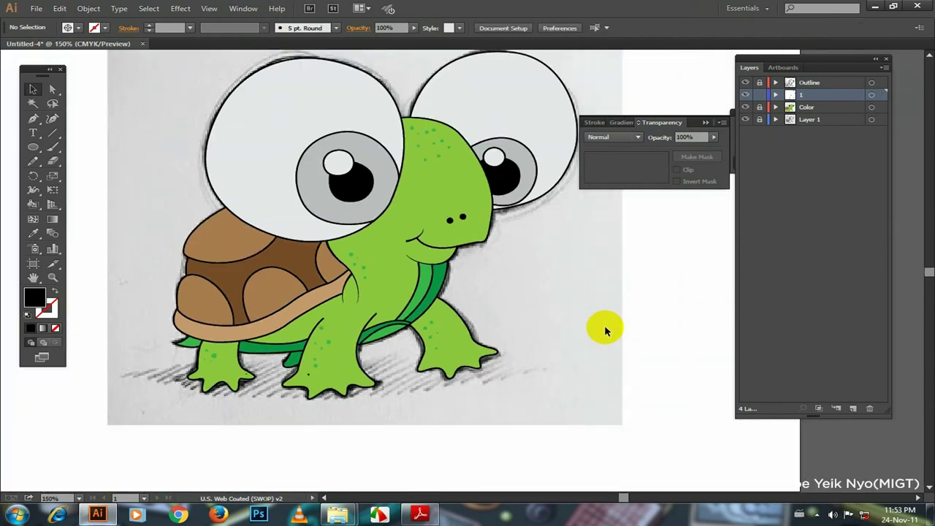
Step: Lower the freckle dots' opacity to 25% and close the Transparency panel
left_click(429, 161)
left_click(618, 139)
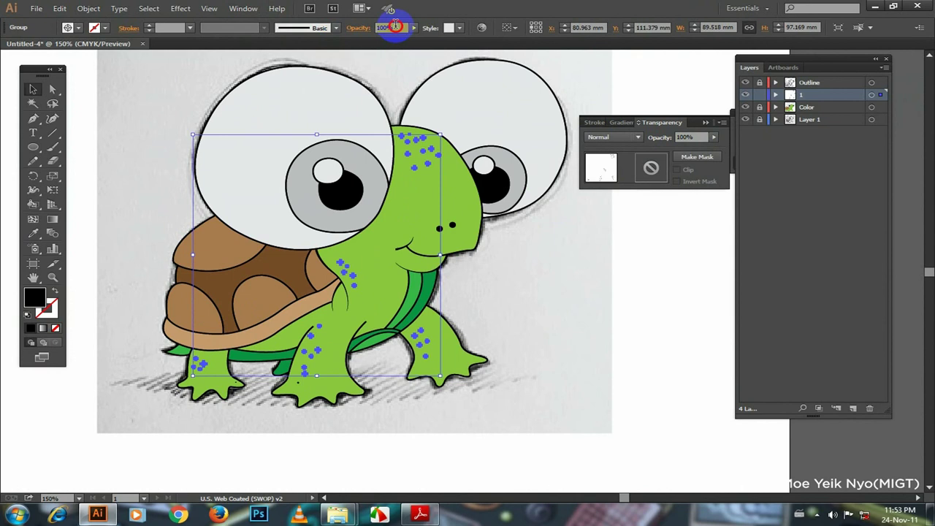
left_click(346, 33)
type("25")
key("Return")
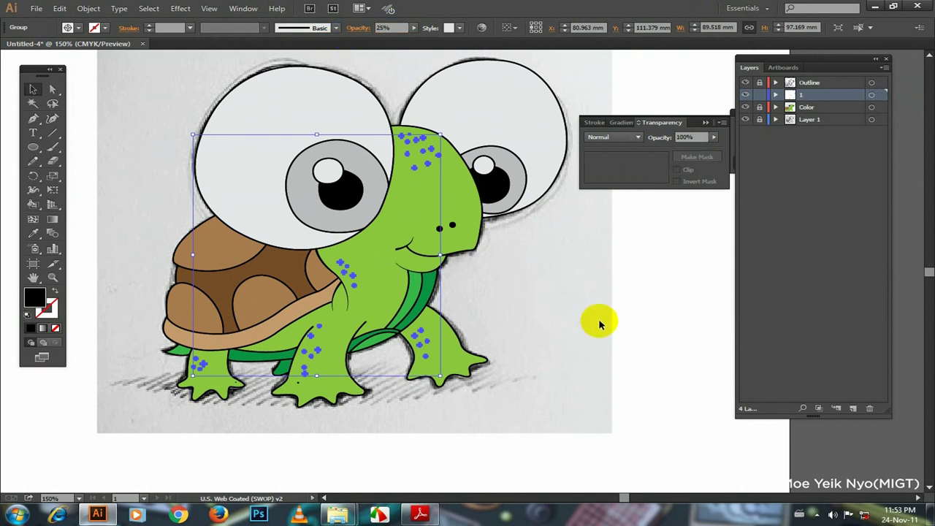
left_click(568, 328)
left_click(726, 117)
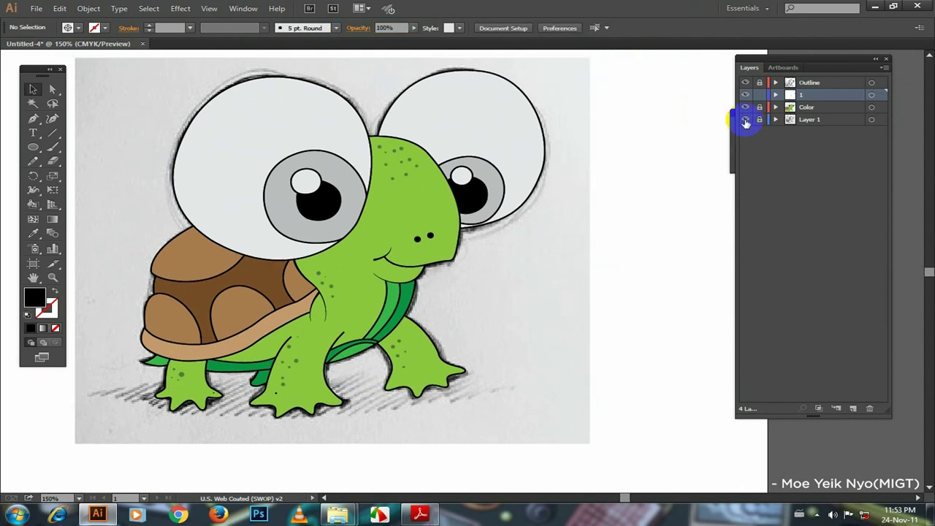
Step: Hide the pencil sketch layer and view the coloured turtle alone, centred and zoomed in
left_click(745, 119)
key("ctrl+1")
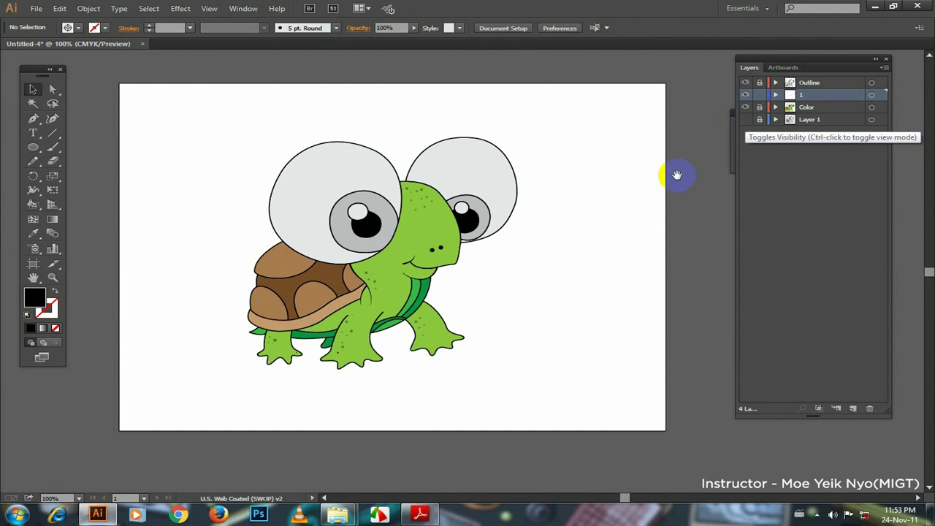
left_click_drag(668, 176, 627, 208)
key("ctrl+equal")
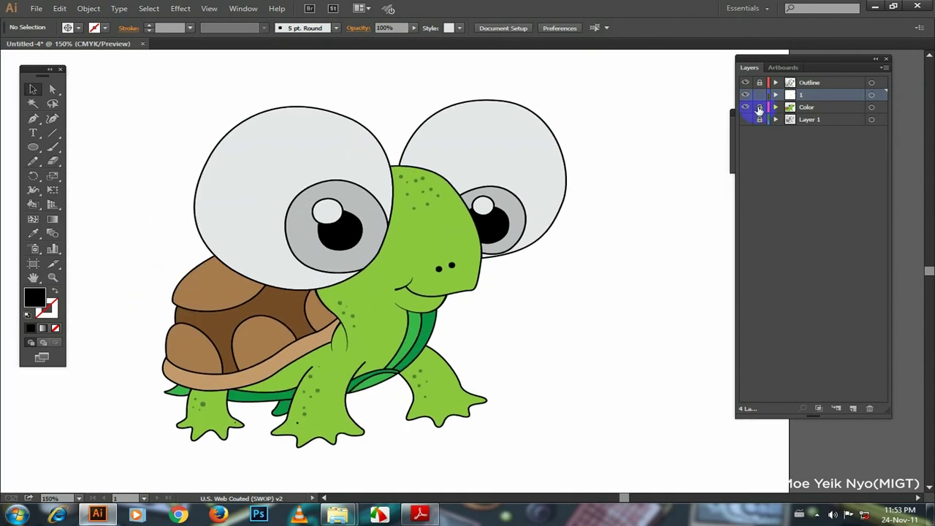
Step: Show the sketch layer again and move the sketch image left, half off the artboard
left_click(747, 124)
left_click(746, 120)
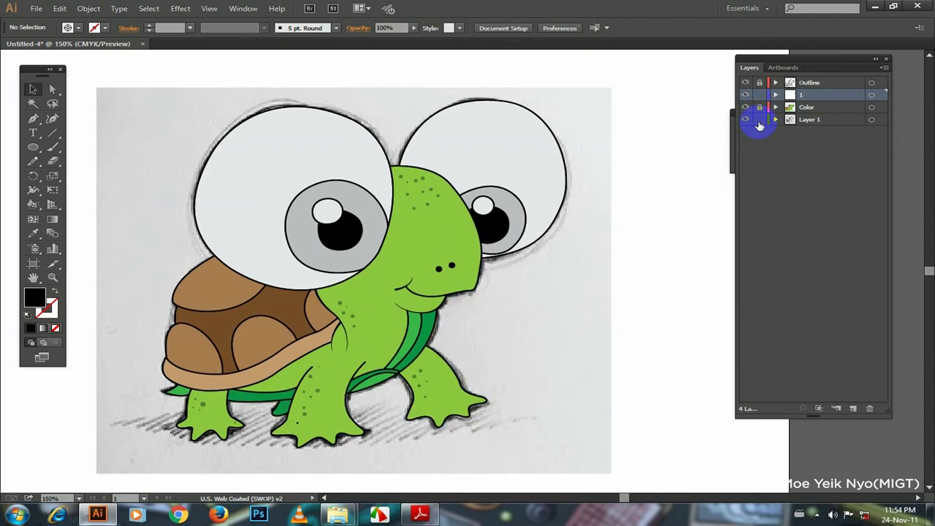
key("ctrl+minus")
key("ctrl+minus")
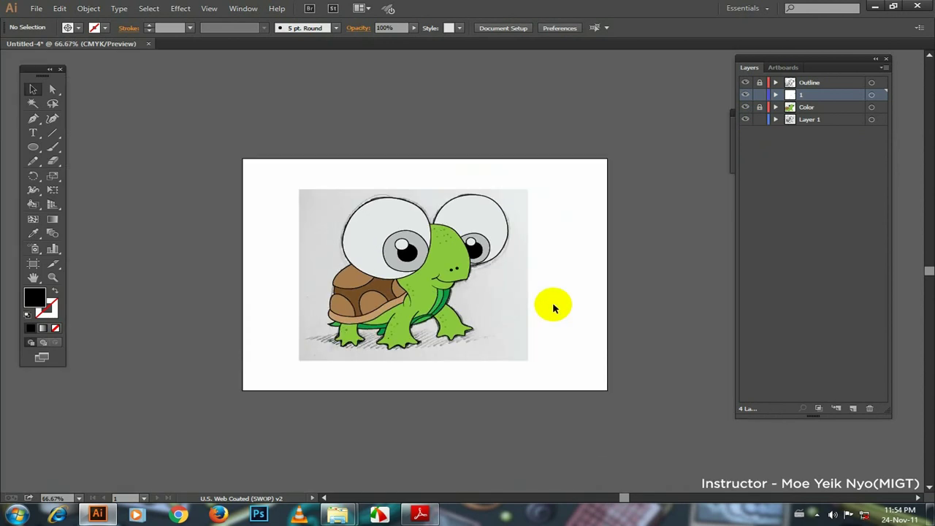
left_click_drag(512, 303, 347, 391)
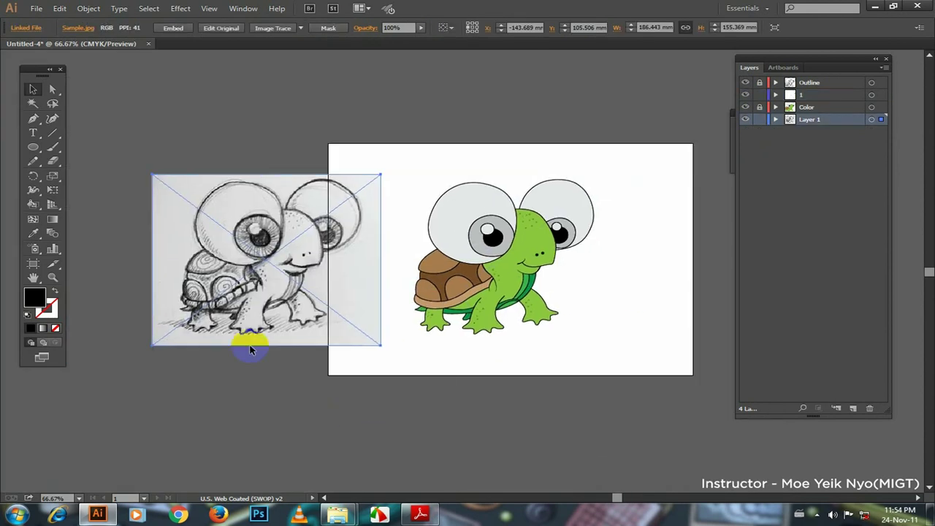
Step: Stretch the artboard left to 451.65 × 210 mm and nudge the sketch onto it
left_click(33, 264)
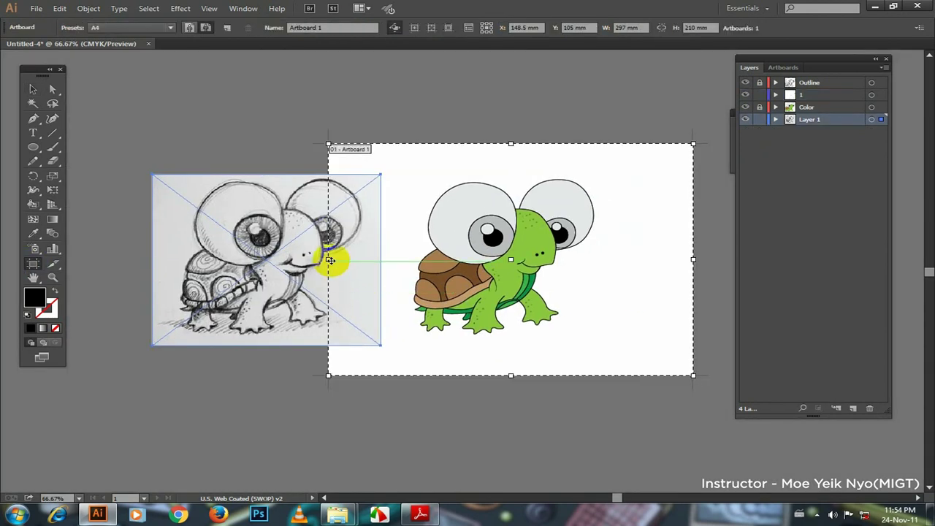
left_click_drag(329, 259, 139, 263)
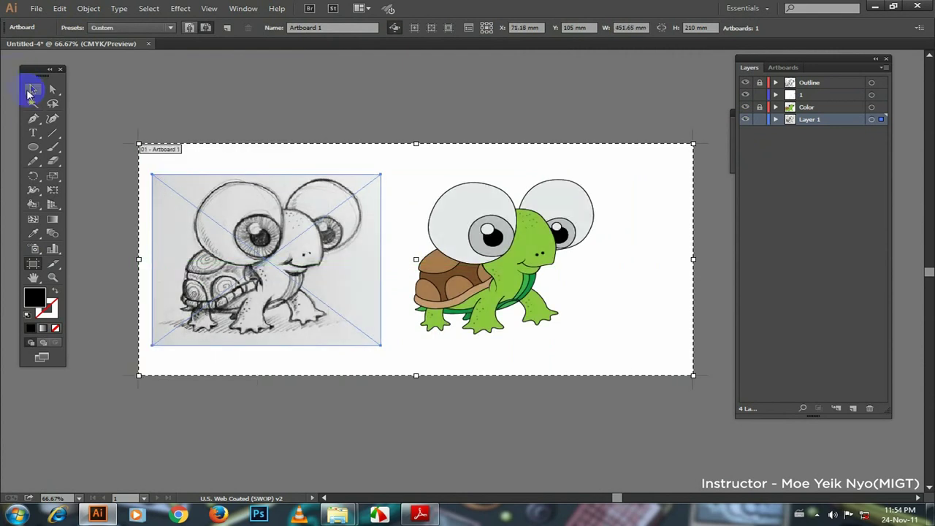
left_click(33, 89)
left_click(228, 296)
left_click_drag(228, 296, 234, 296)
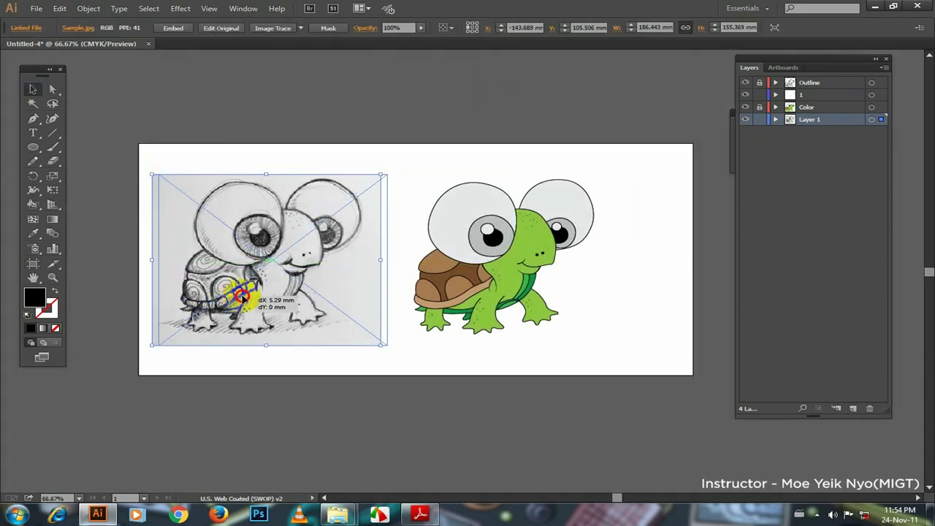
left_click(257, 381)
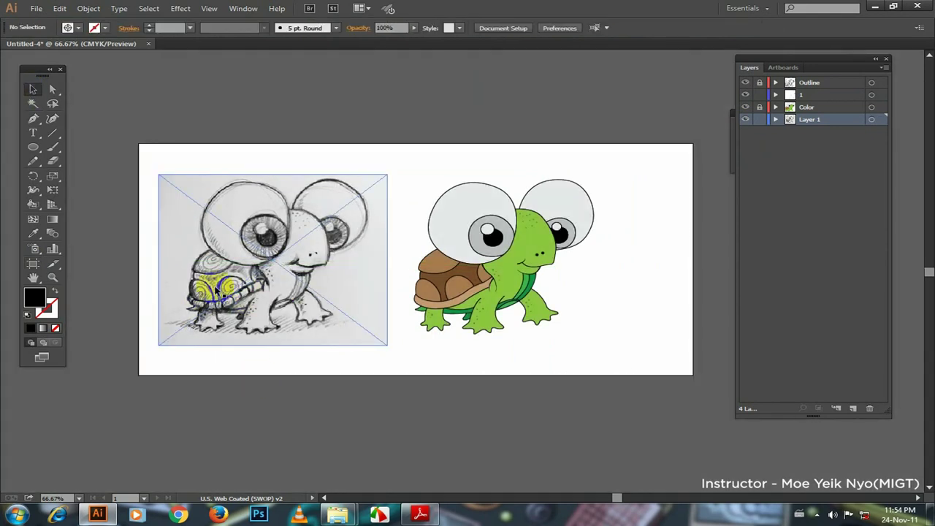